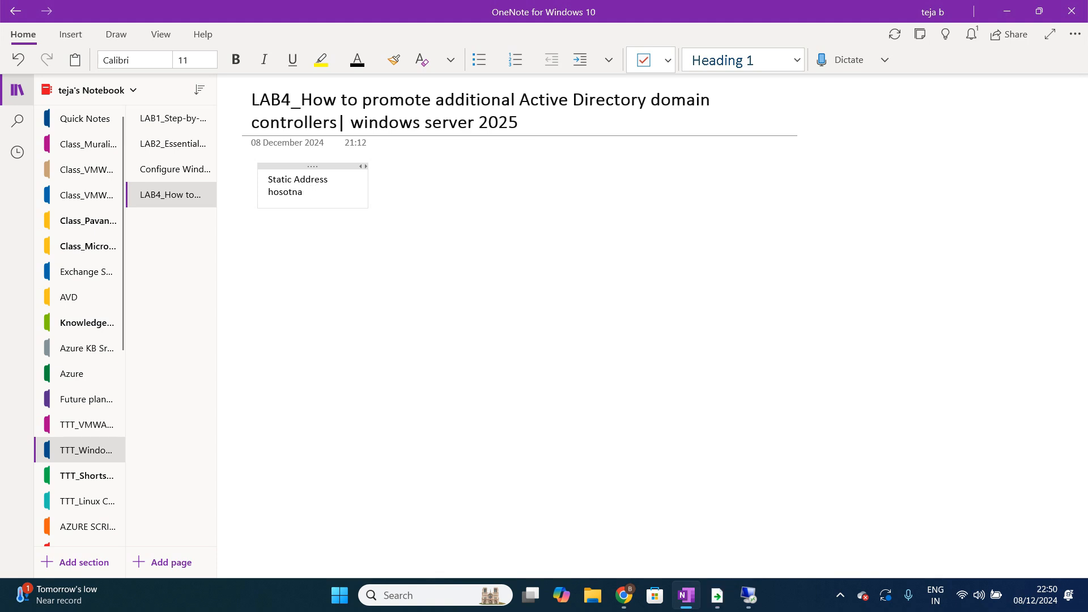
# Step: Add checklist lines "Hostname" and "Turnoff the firewall" under Static Address in the note
pyautogui.write('tname')
pyautogui.press('Return')
pyautogui.write('Name')
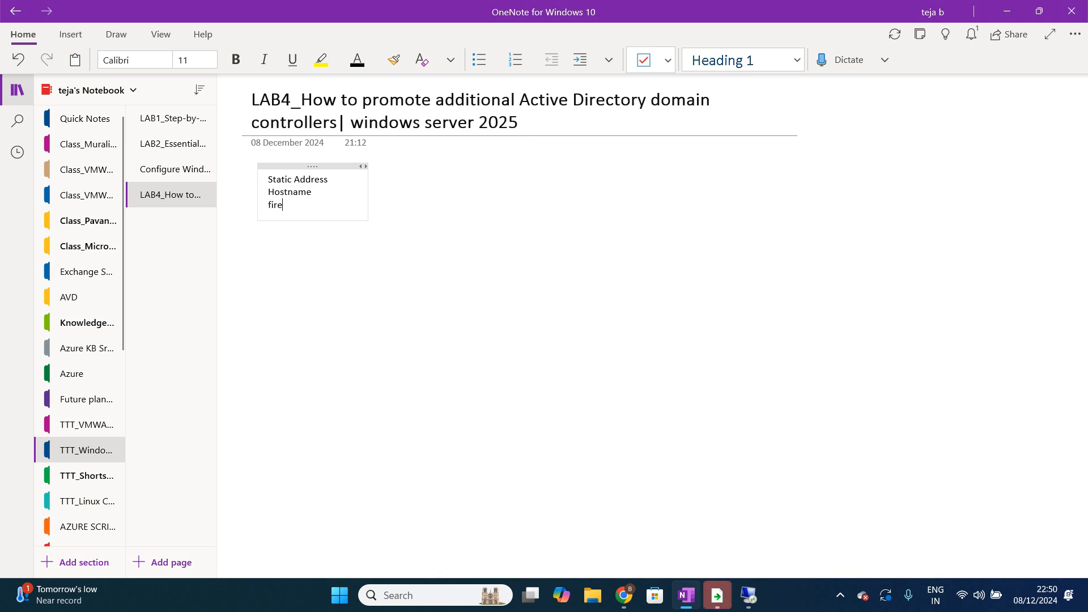
pyautogui.press('BackSpace')
pyautogui.press('BackSpace')
pyautogui.press('BackSpace')
pyautogui.press('BackSpace')
pyautogui.write('turnoff the firewall')
pyautogui.press('Return')
# Step: Add the line "Connectivity to the AD" to the checklist
pyautogui.write('conenct')
pyautogui.press('BackSpace')
pyautogui.press('BackSpace')
pyautogui.press('BackSpace')
pyautogui.press('BackSpace')
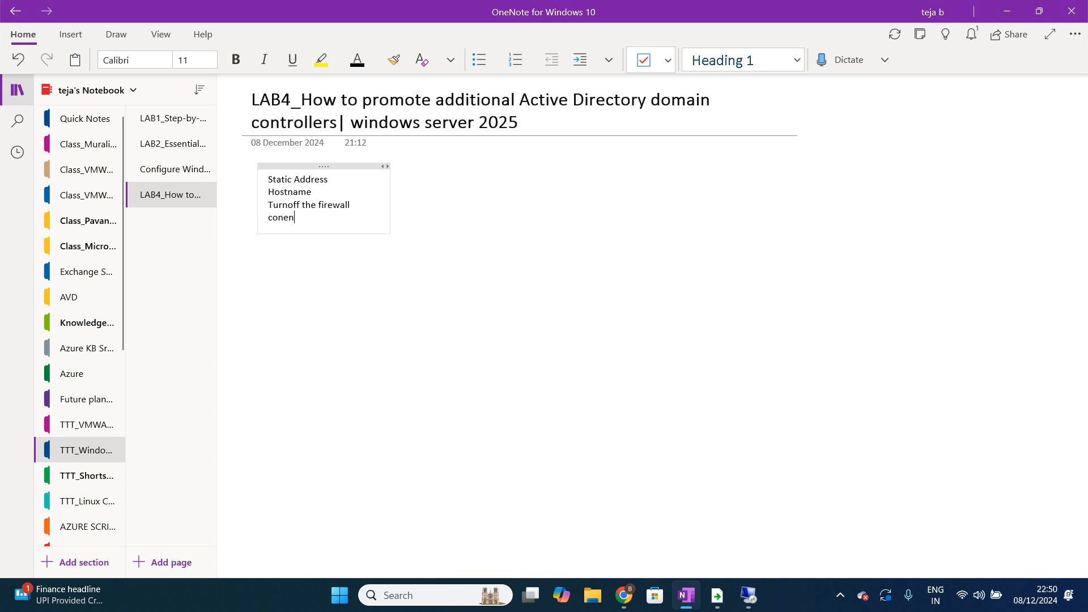
pyautogui.write('neci')
pyautogui.press('BackSpace')
pyautogui.press('BackSpace')
pyautogui.write('tivity to the AD')
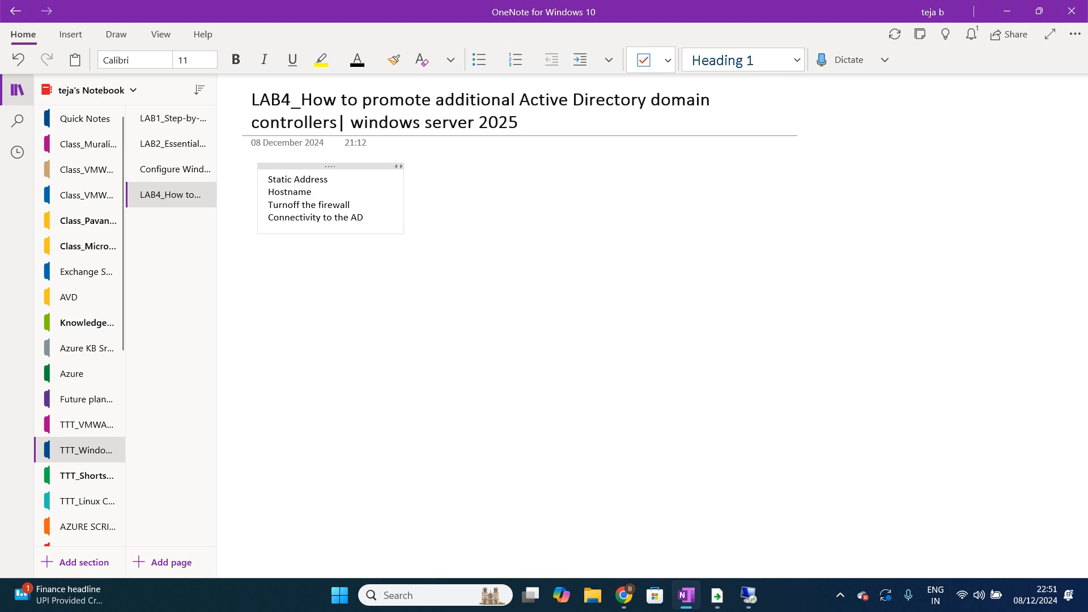
pyautogui.press('Return')
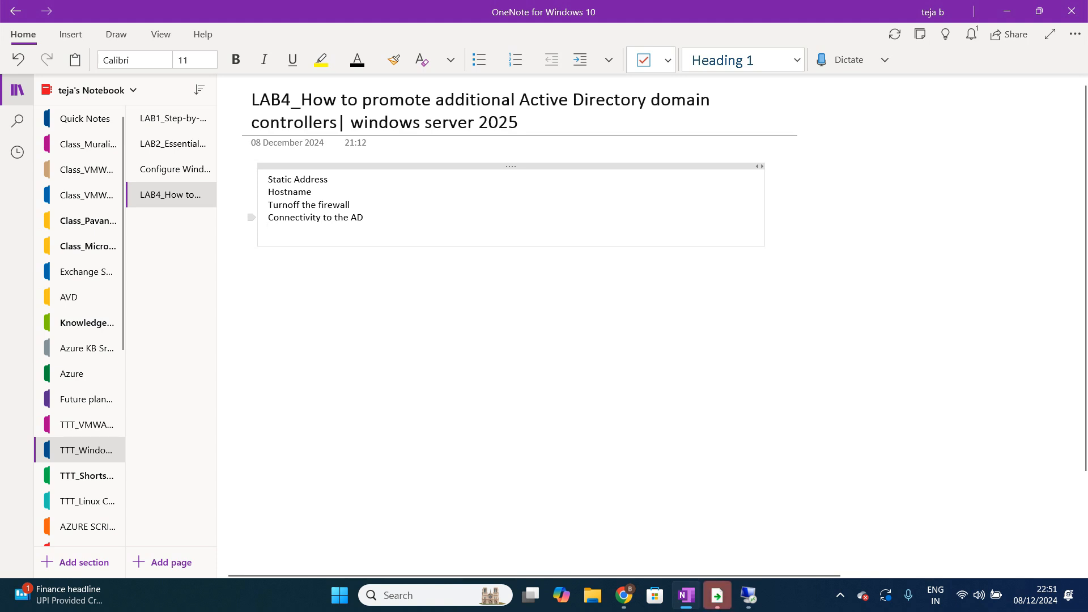
# Step: Add a separate line "AADS roles" a few blank lines below the checklist
pyautogui.hotkey('ctrl', 'a')
pyautogui.moveTo(272, 179); pyautogui.dragTo(267, 179)
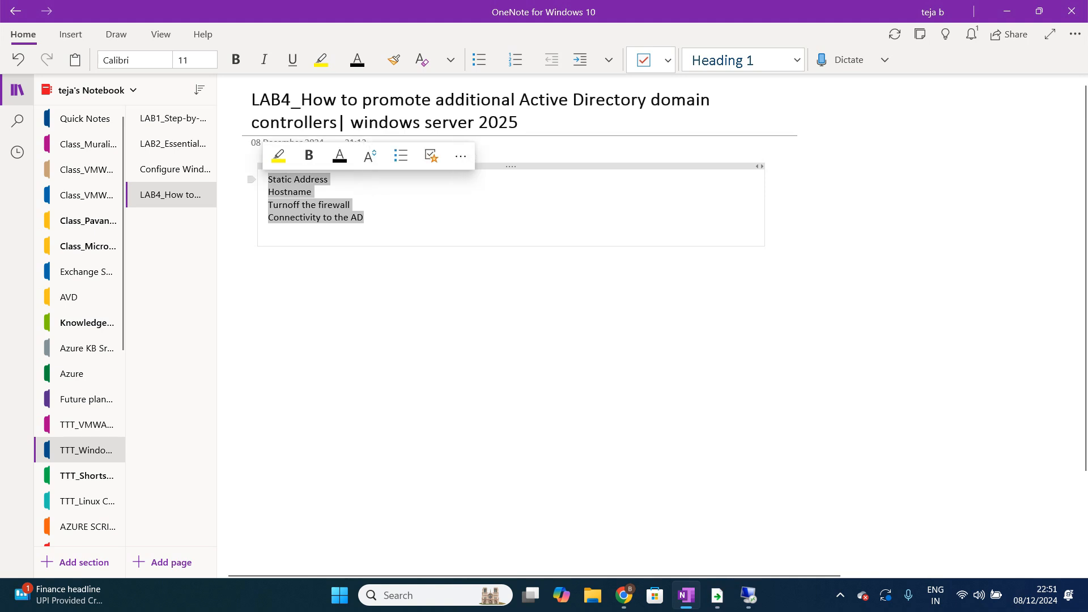
pyautogui.click(364, 218)
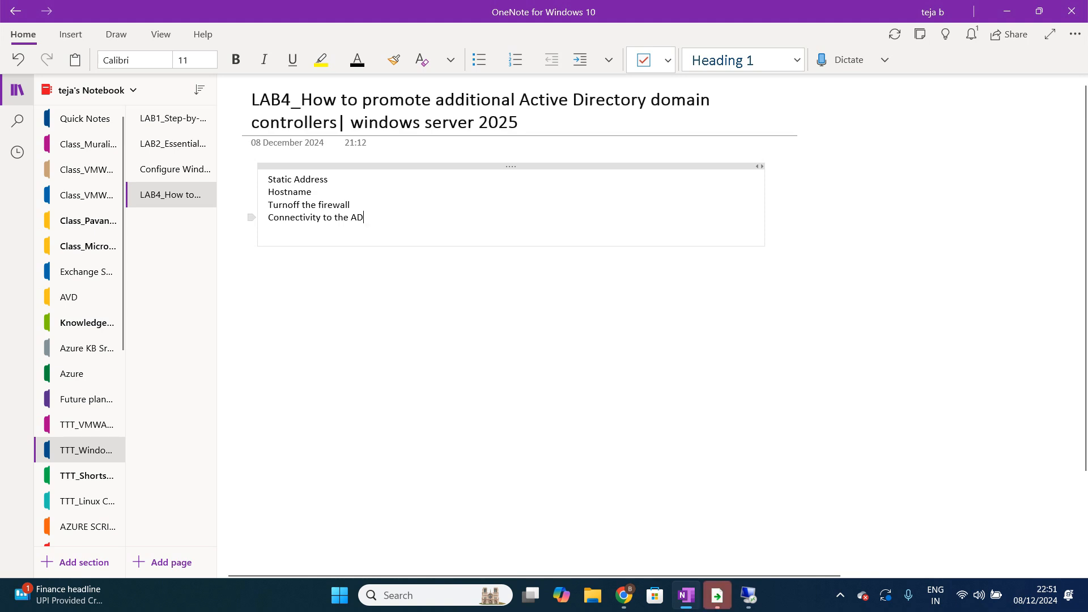
pyautogui.press('Return')
pyautogui.press('Return')
pyautogui.press('Return')
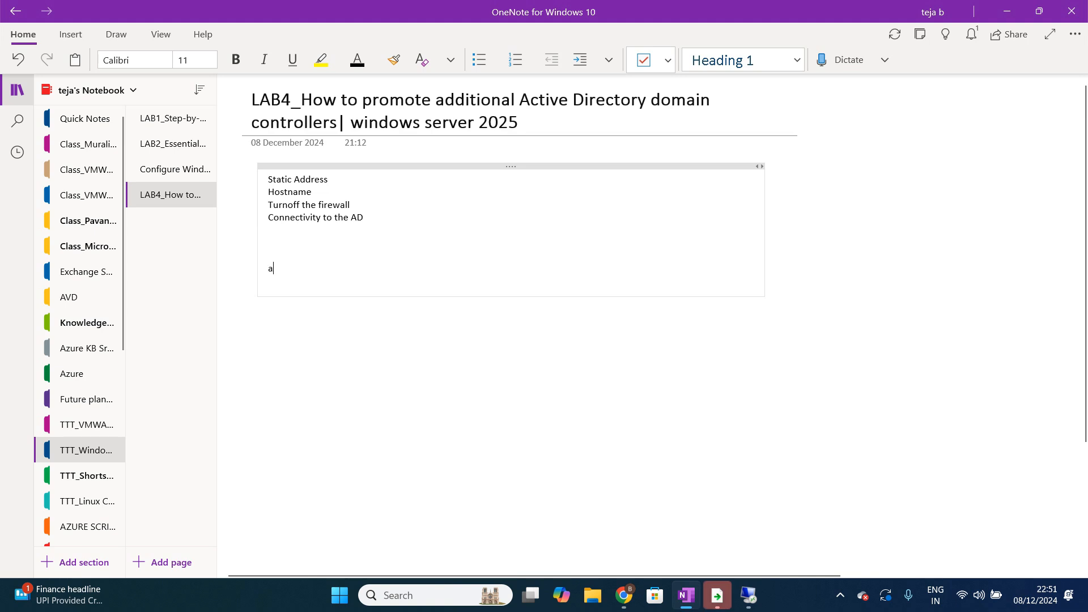
pyautogui.write('AADS')
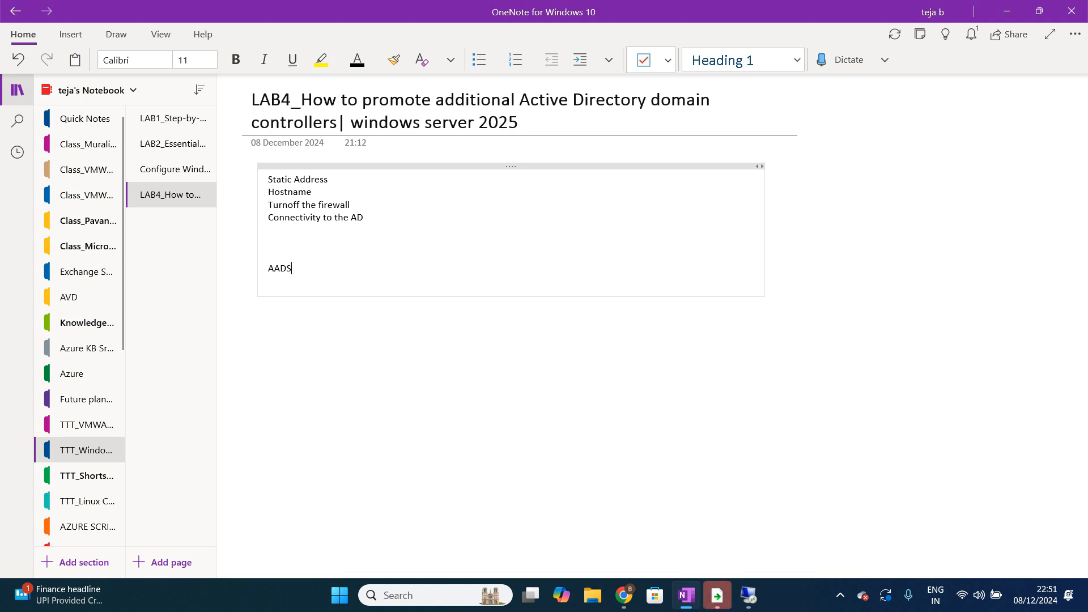
pyautogui.write(' roles')
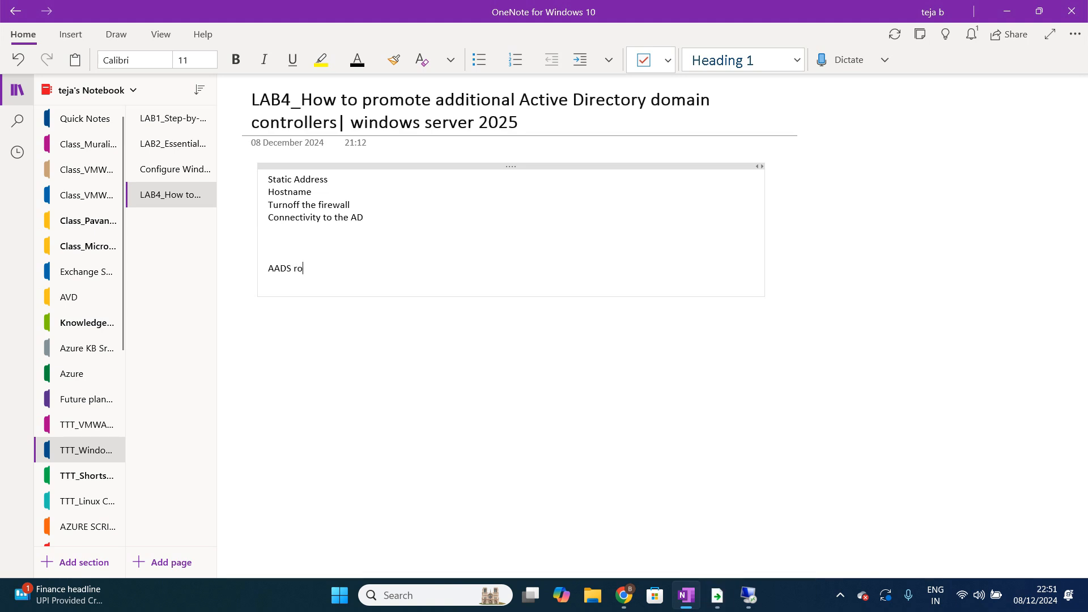
pyautogui.press('Return')
pyautogui.press('Return')
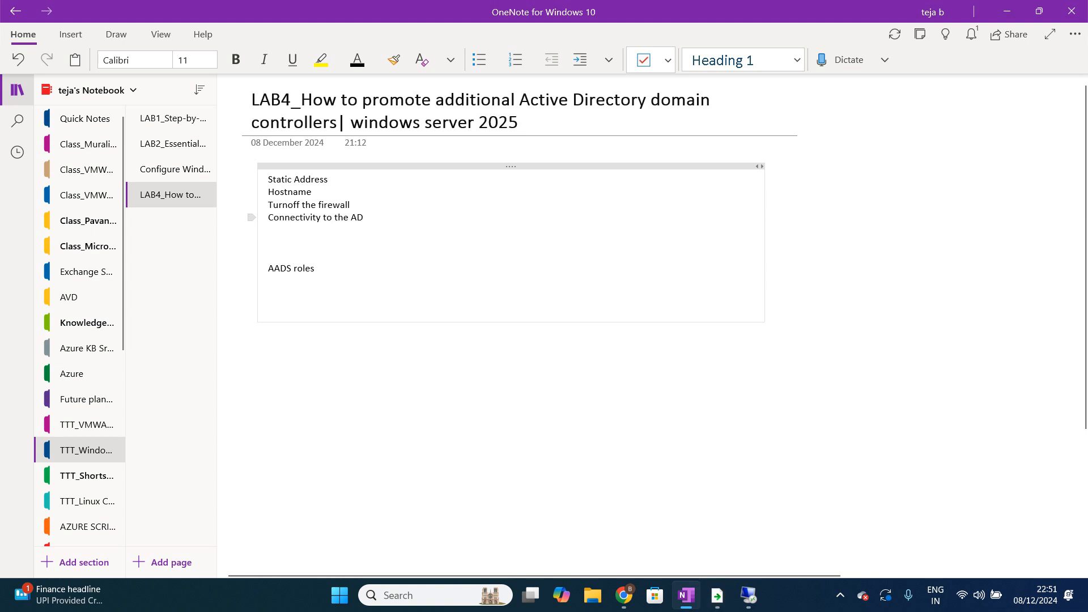
# Step: Switch to the Remote Desktop session for 192.168.29.201
pyautogui.moveTo(364, 218); pyautogui.dragTo(268, 179)
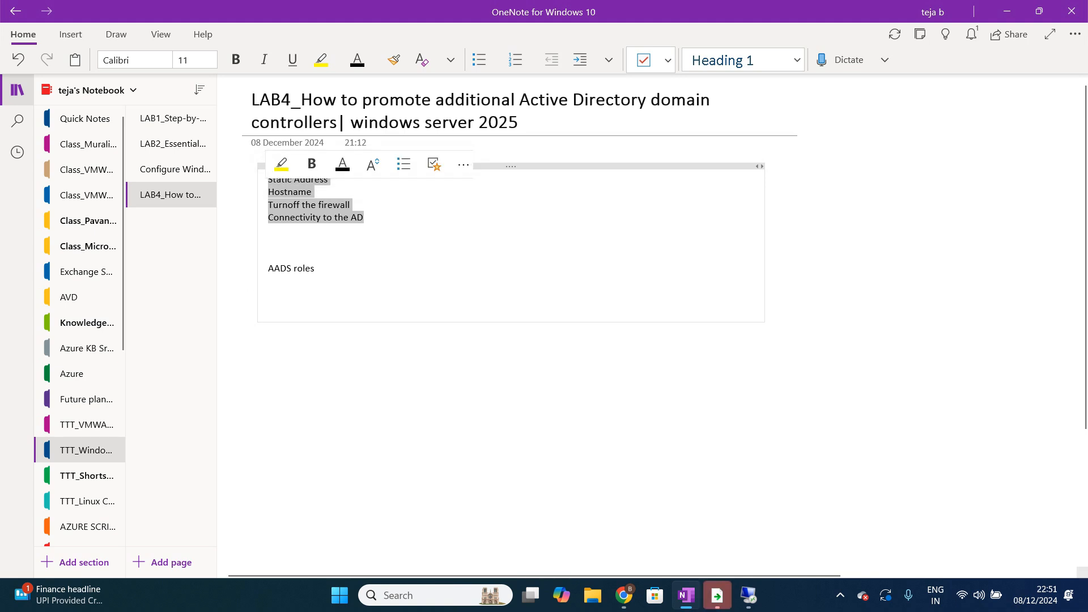
pyautogui.click(269, 255)
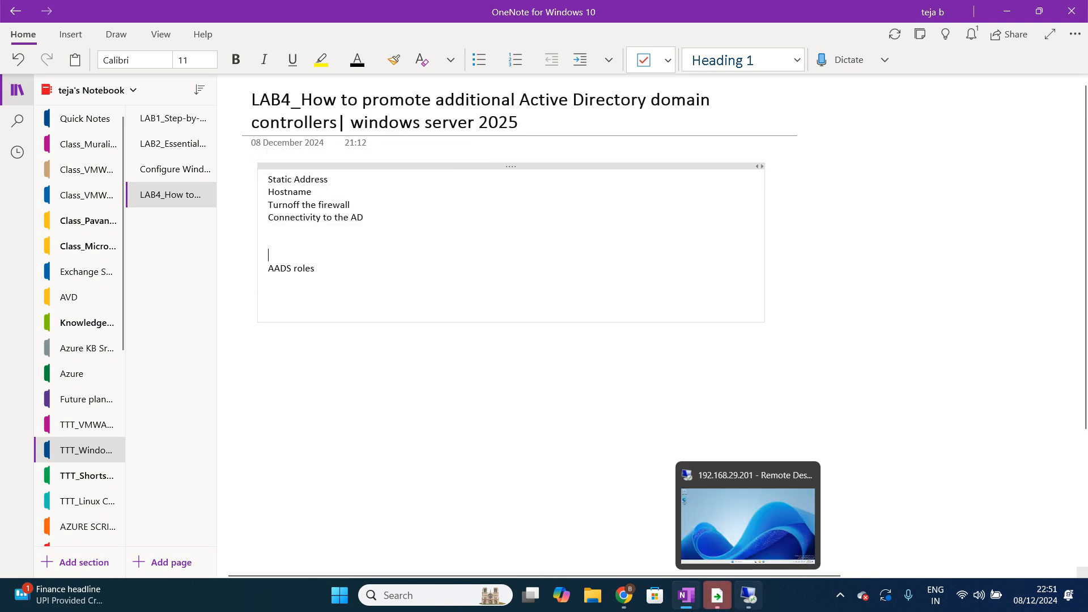
pyautogui.click(748, 595)
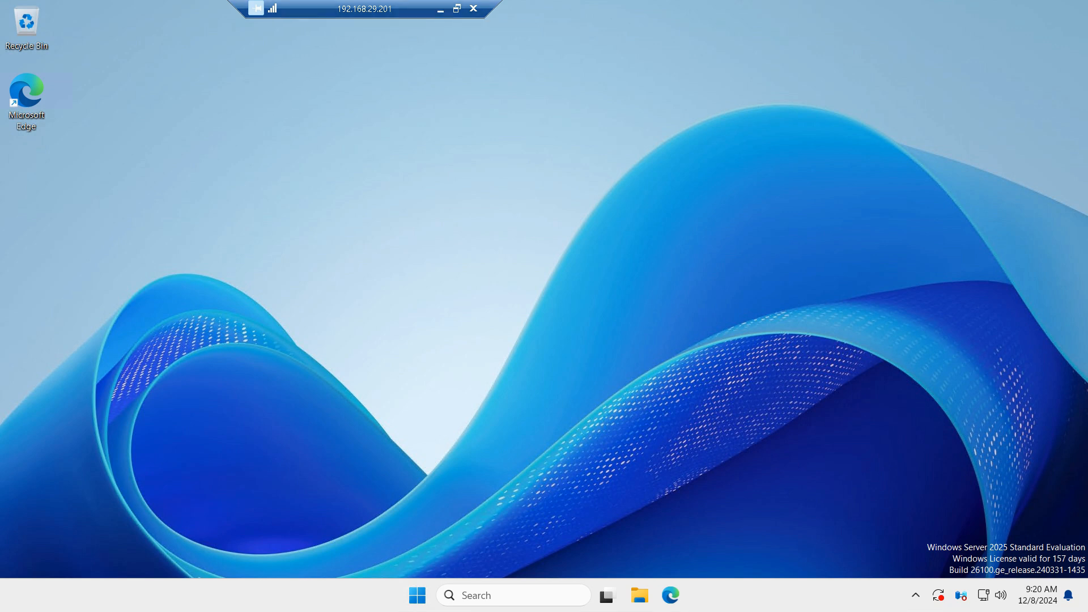
# Step: Open Network Connections on the server by running ncpa.cpl
pyautogui.press('super')
pyautogui.write('run')
pyautogui.press('Return')
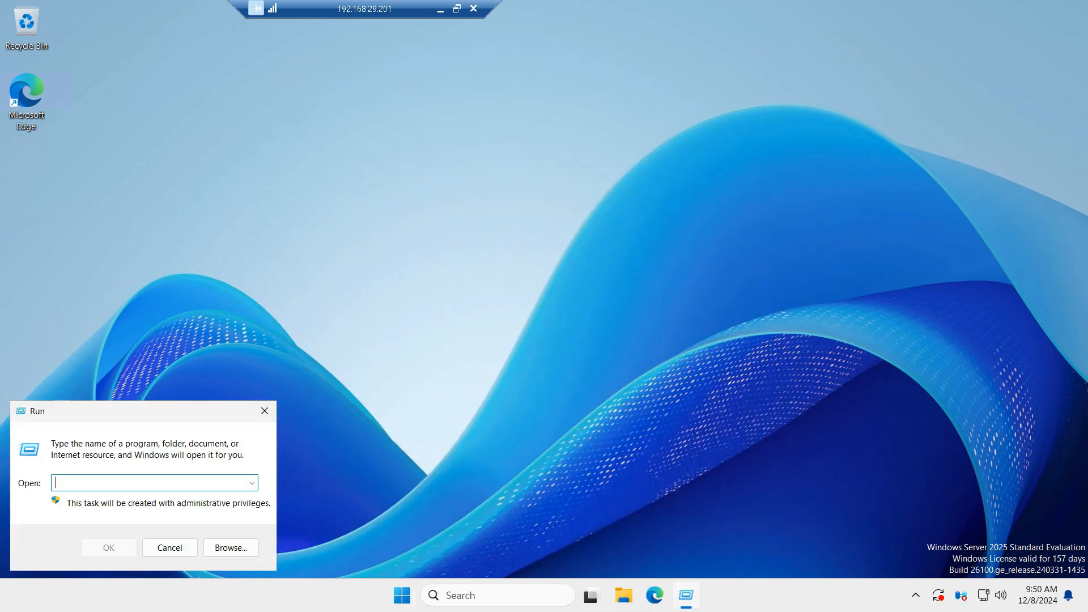
pyautogui.write('ncpa.cpl')
pyautogui.press('Return')
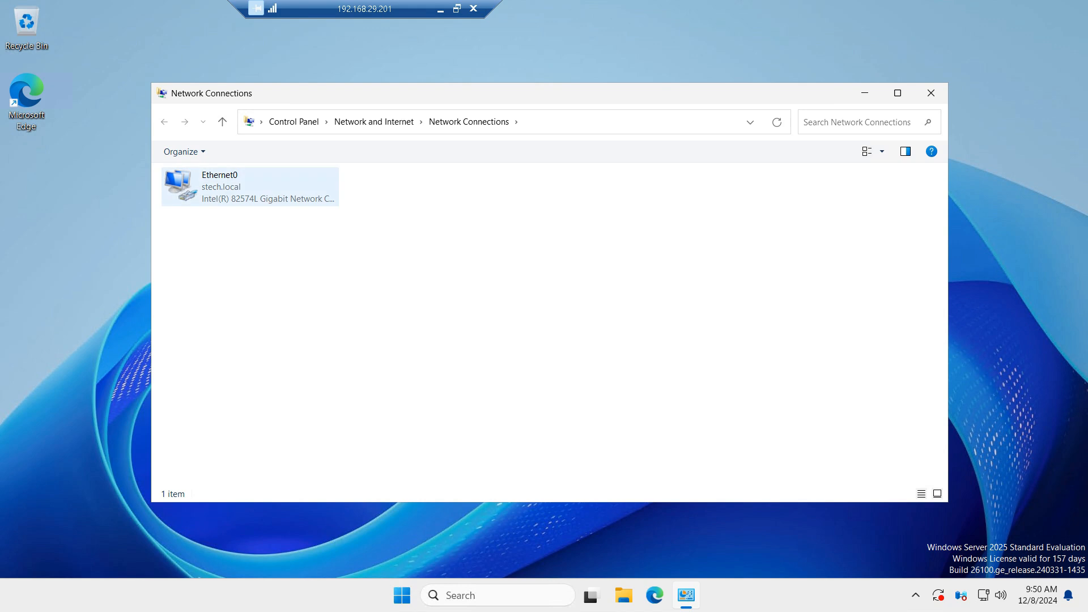
# Step: Review Ethernet0's IPv6 item and IPv4 static address and DNS settings, then close the property dialogs
pyautogui.doubleClick(250, 187)
pyautogui.click(465, 414)
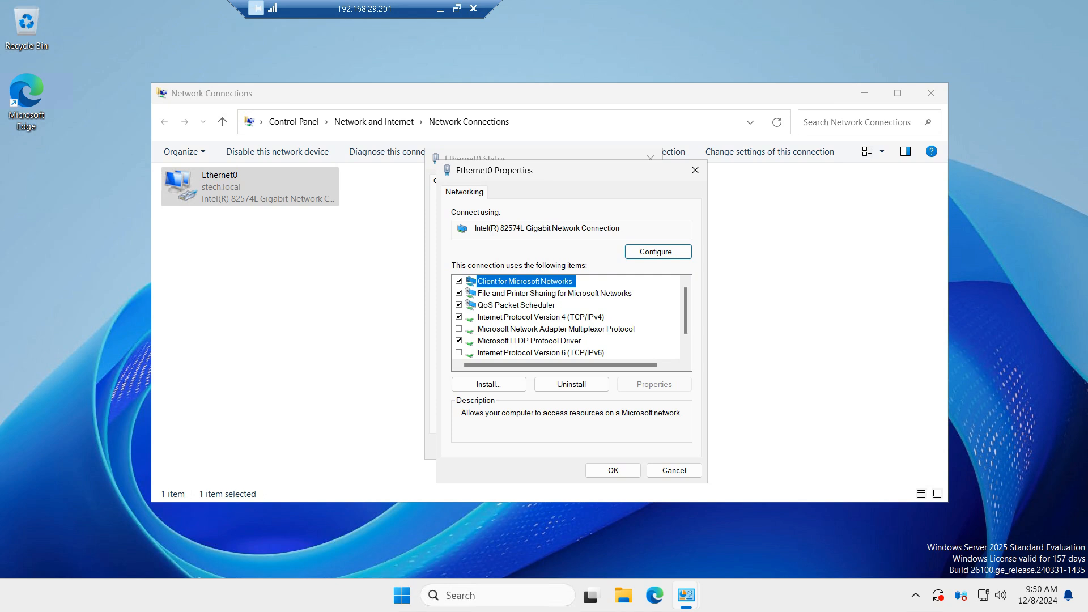
pyautogui.click(459, 352)
pyautogui.click(459, 353)
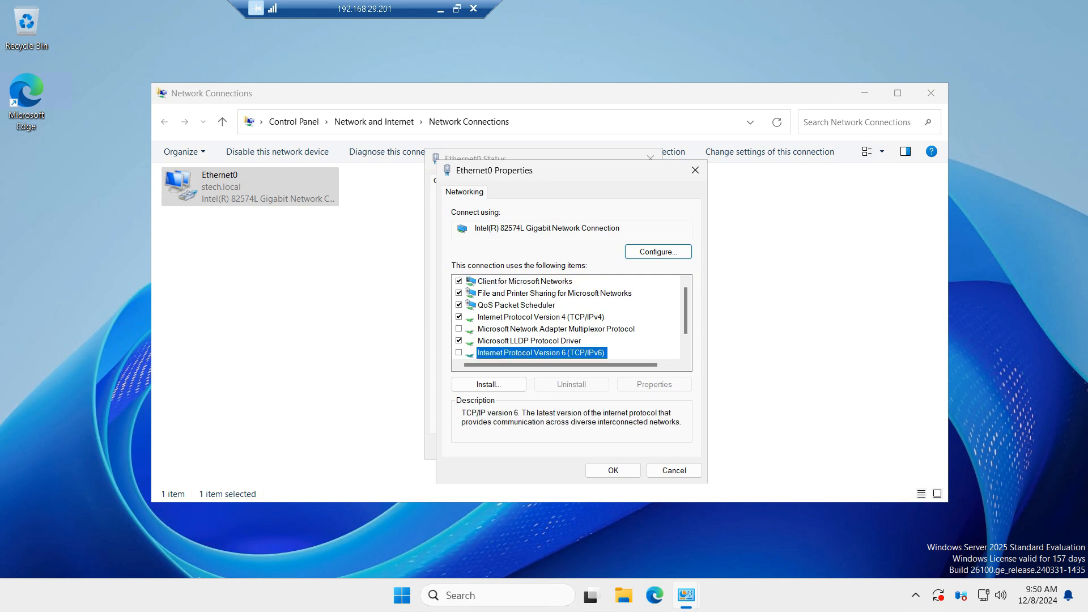
pyautogui.doubleClick(539, 317)
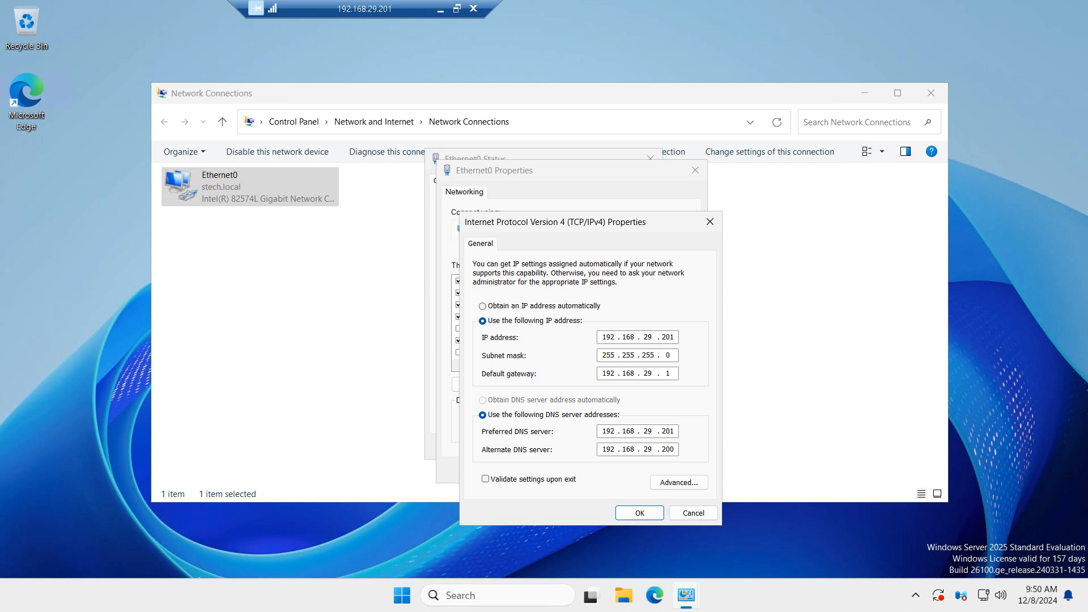
pyautogui.press('BackSpace')
pyautogui.write('0')
pyautogui.press('BackSpace')
pyautogui.press('BackSpace')
pyautogui.press('BackSpace')
pyautogui.press('BackSpace')
pyautogui.press('BackSpace')
pyautogui.press('BackSpace')
pyautogui.press('BackSpace')
pyautogui.press('BackSpace')
pyautogui.press('BackSpace')
pyautogui.press('BackSpace')
pyautogui.press('BackSpace')
pyautogui.press('Return')
pyautogui.press('Return')
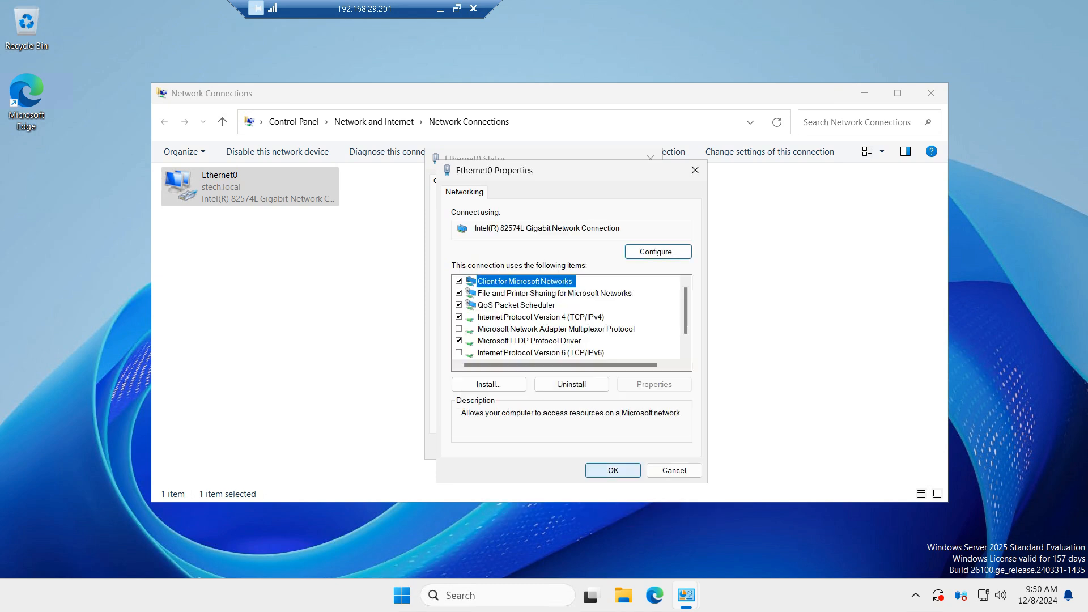
pyautogui.click(634, 446)
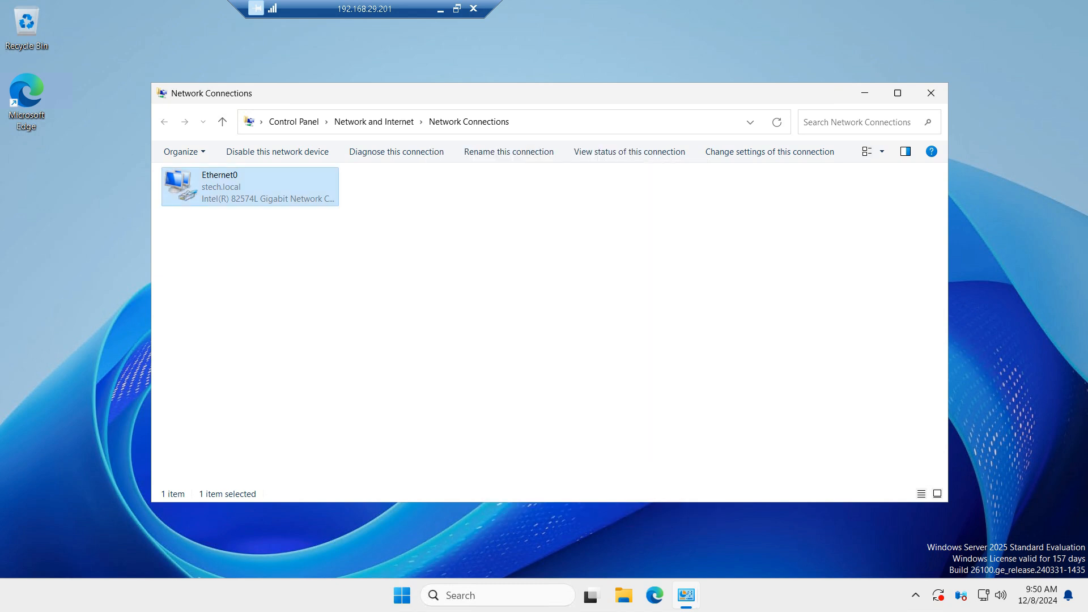
# Step: Minimize the remote session and append "---ok" to the Static Address line in the note
pyautogui.click(440, 9)
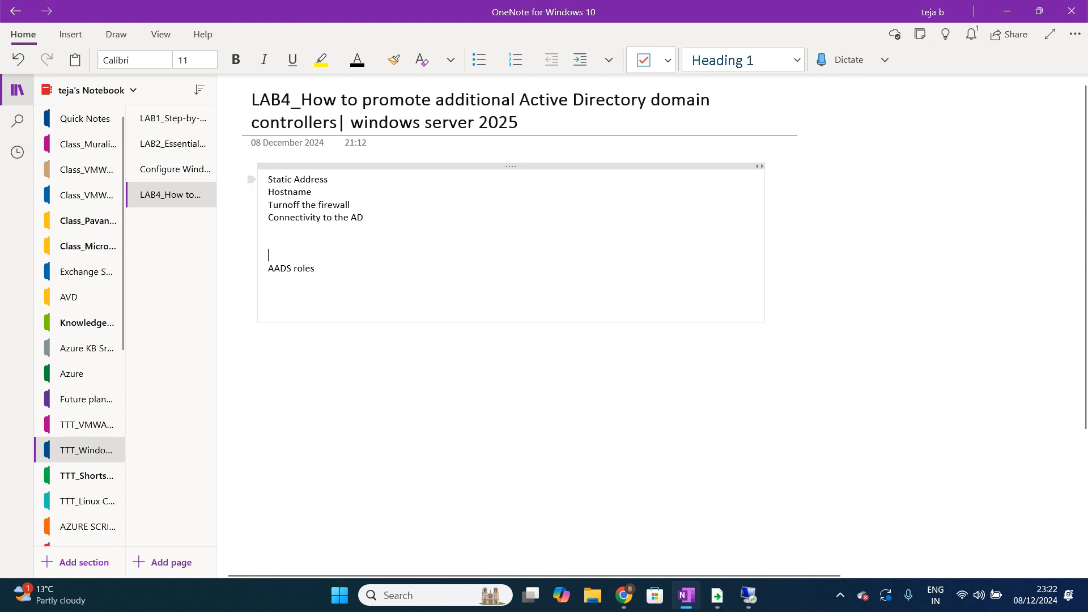
pyautogui.write('---ok')
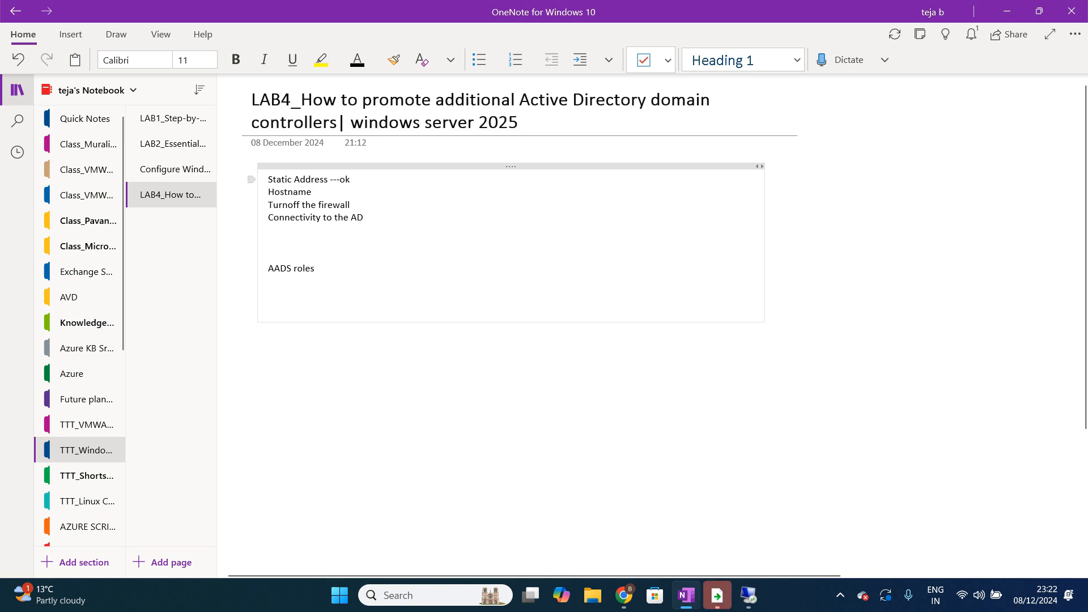
# Step: Add the line "Ipv6 disable ---ok" below Static Address in the checklist
pyautogui.press('Return')
pyautogui.write('IP')
pyautogui.press('BackSpace')
pyautogui.write('lipvdiis')
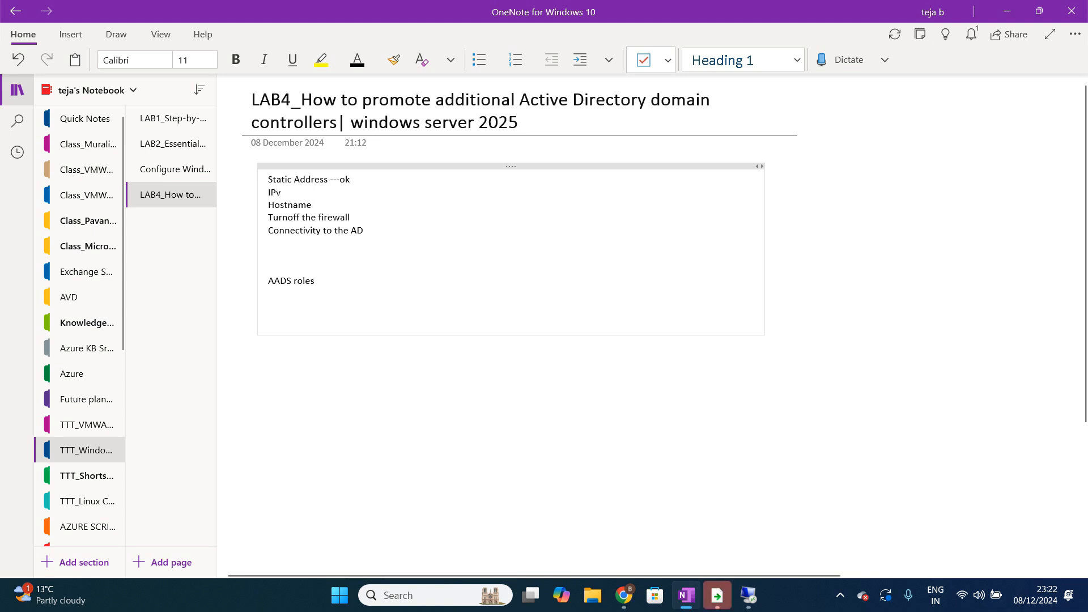
pyautogui.press('BackSpace')
pyautogui.press('BackSpace')
pyautogui.press('BackSpace')
pyautogui.press('BackSpace')
pyautogui.press('BackSpace')
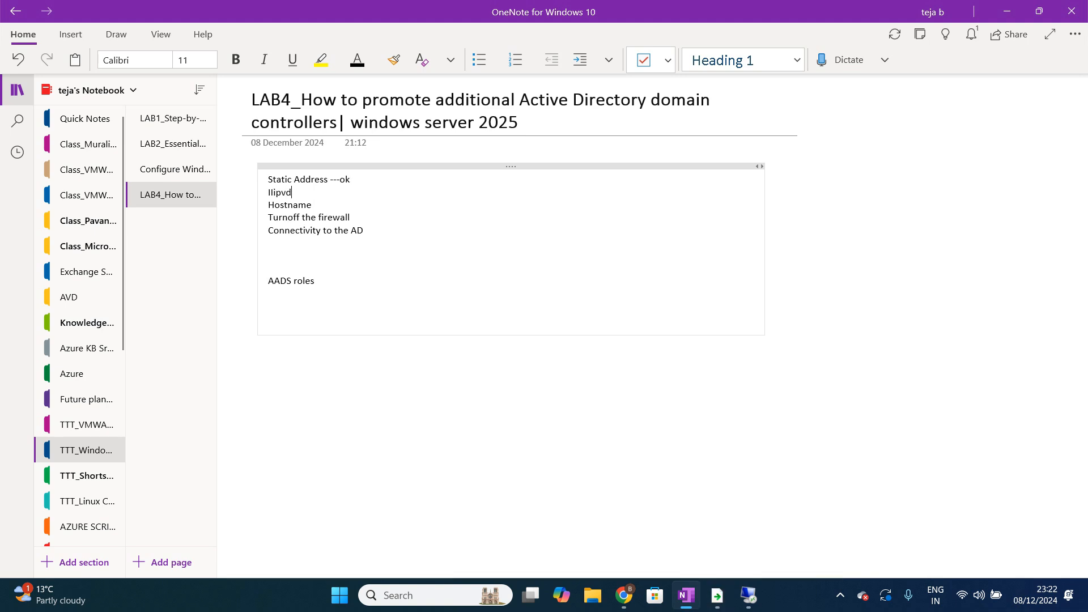
pyautogui.press('BackSpace')
pyautogui.press('BackSpace')
pyautogui.press('BackSpace')
pyautogui.write('pv6 dis')
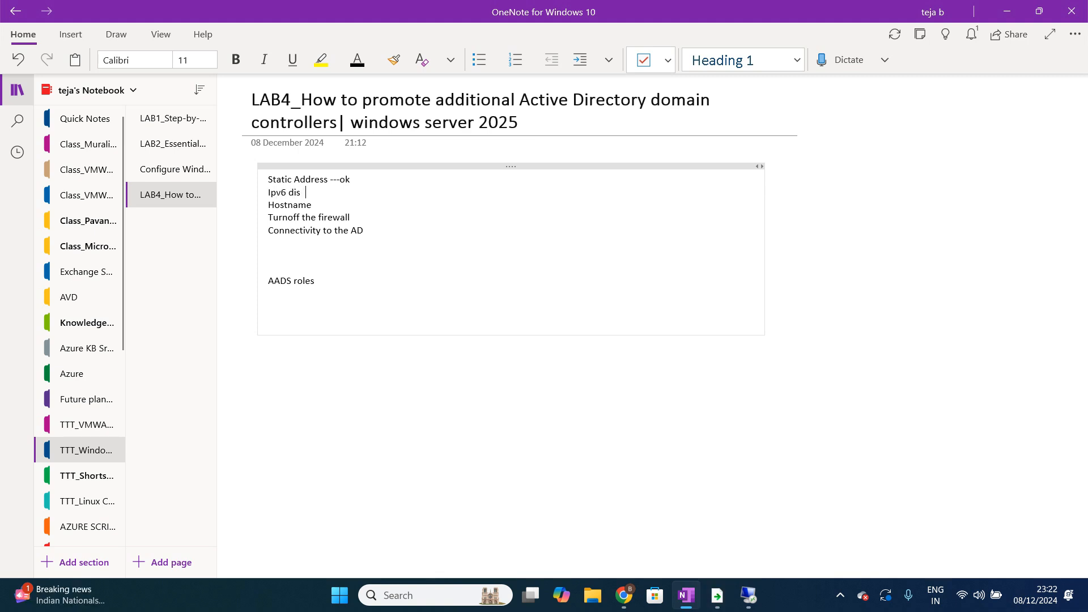
pyautogui.write('able ---ok')
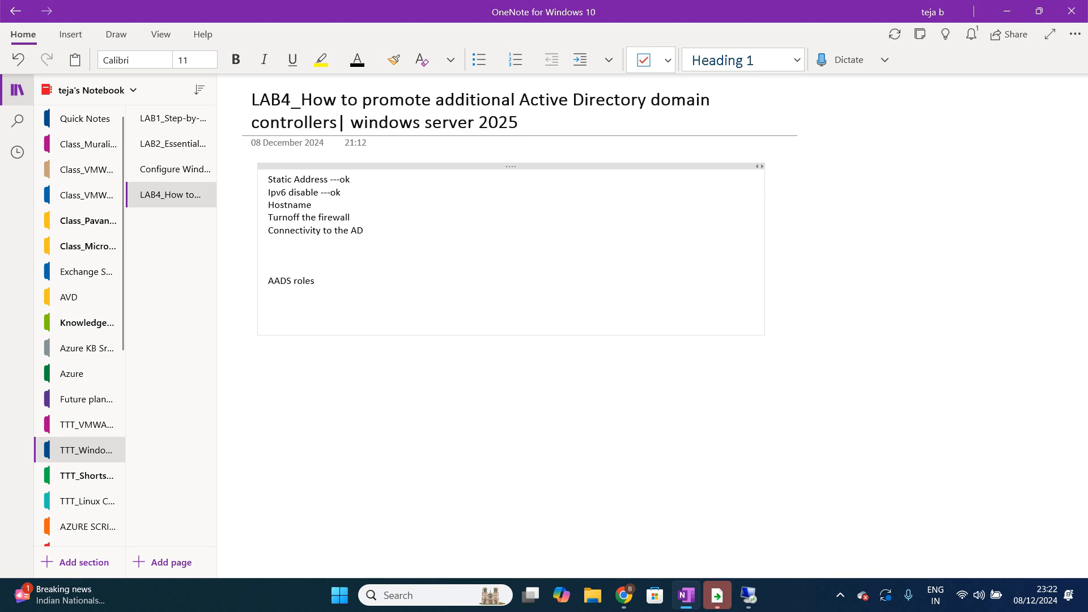
# Step: Return to the remote session and close the Network Connections window
pyautogui.click(313, 205)
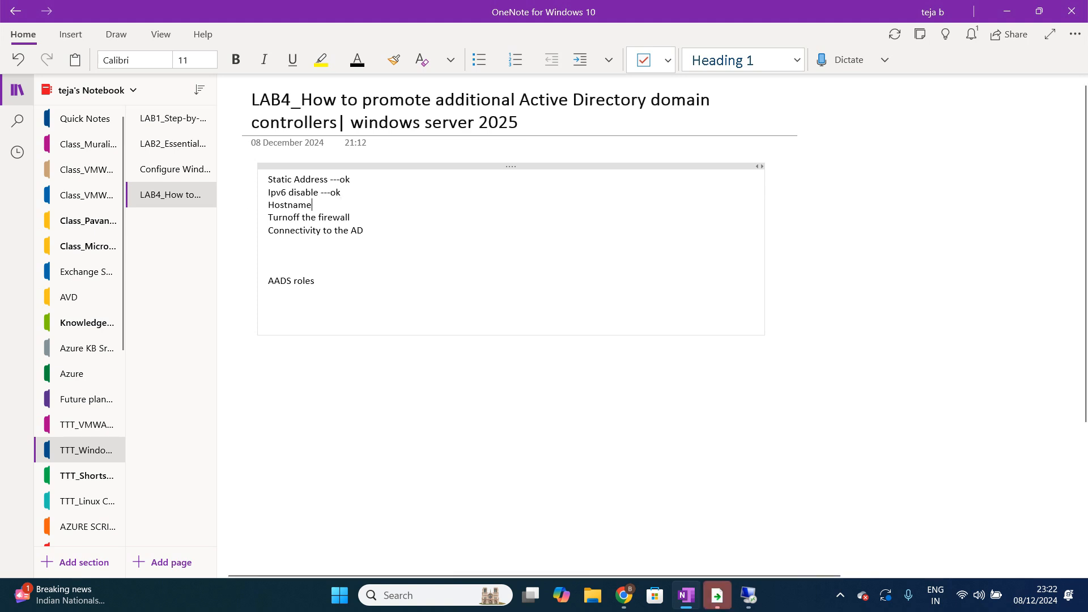
pyautogui.click(748, 595)
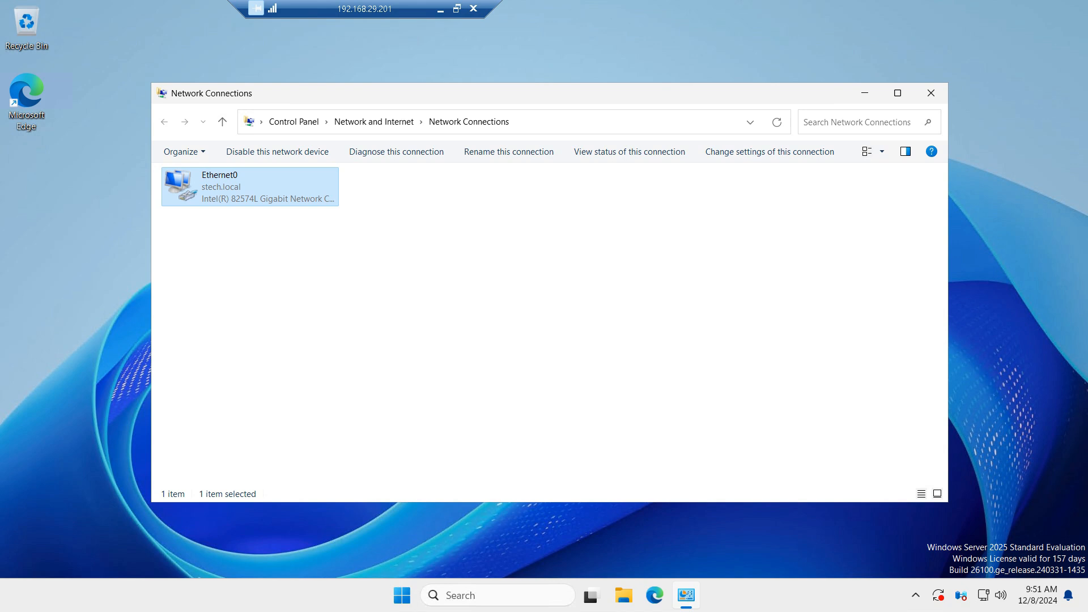
pyautogui.click(930, 93)
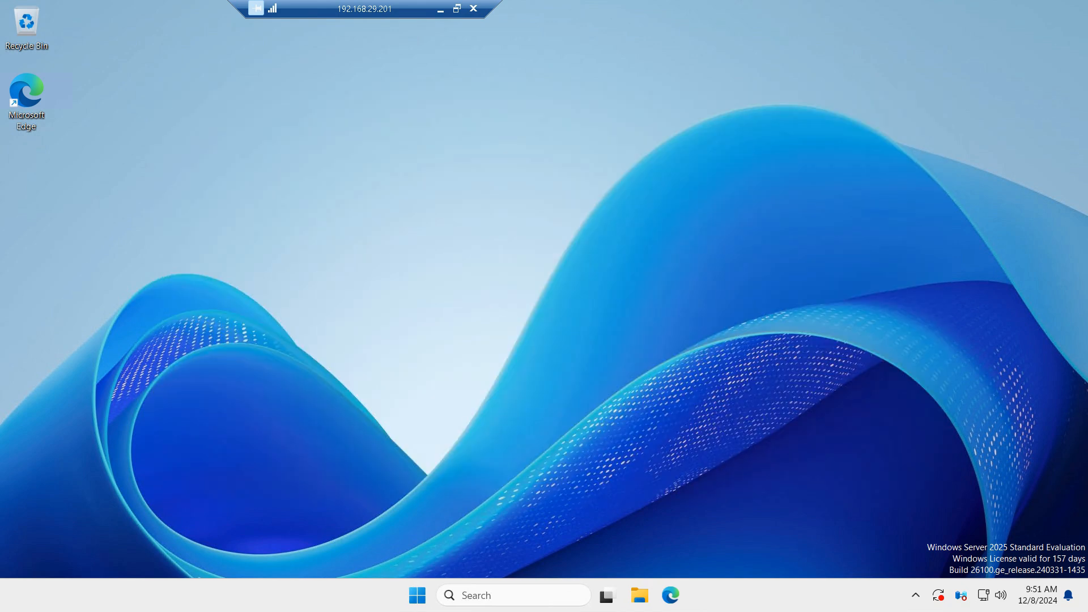
# Step: Open System Properties by running sysdm.cpl
pyautogui.press('super')
pyautogui.write('run')
pyautogui.press('Return')
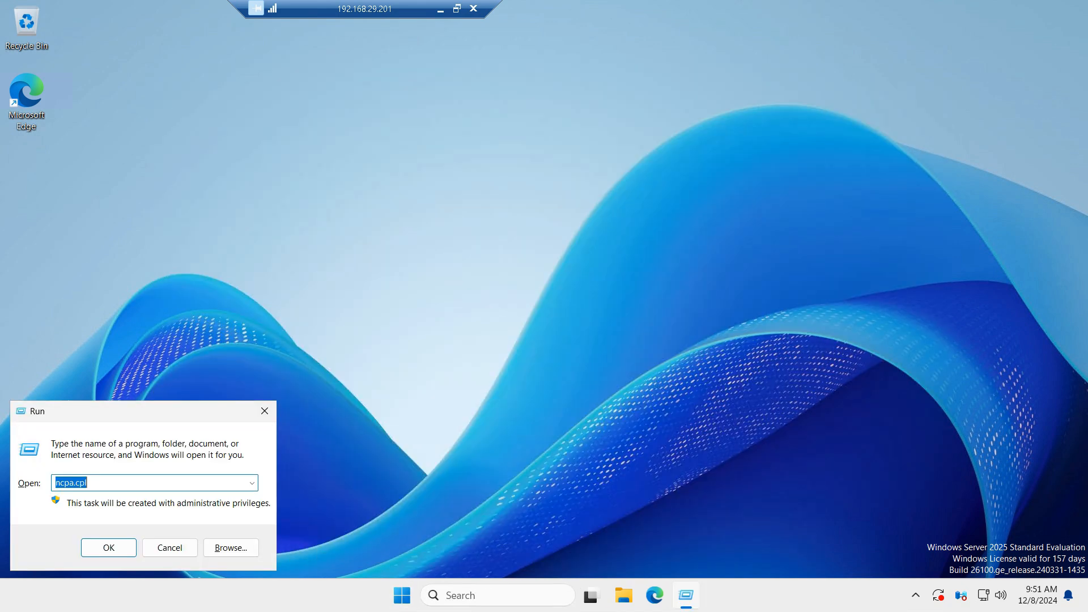
pyautogui.write('sys')
pyautogui.press('BackSpace')
pyautogui.write('sdm.cpl')
pyautogui.press('Return')
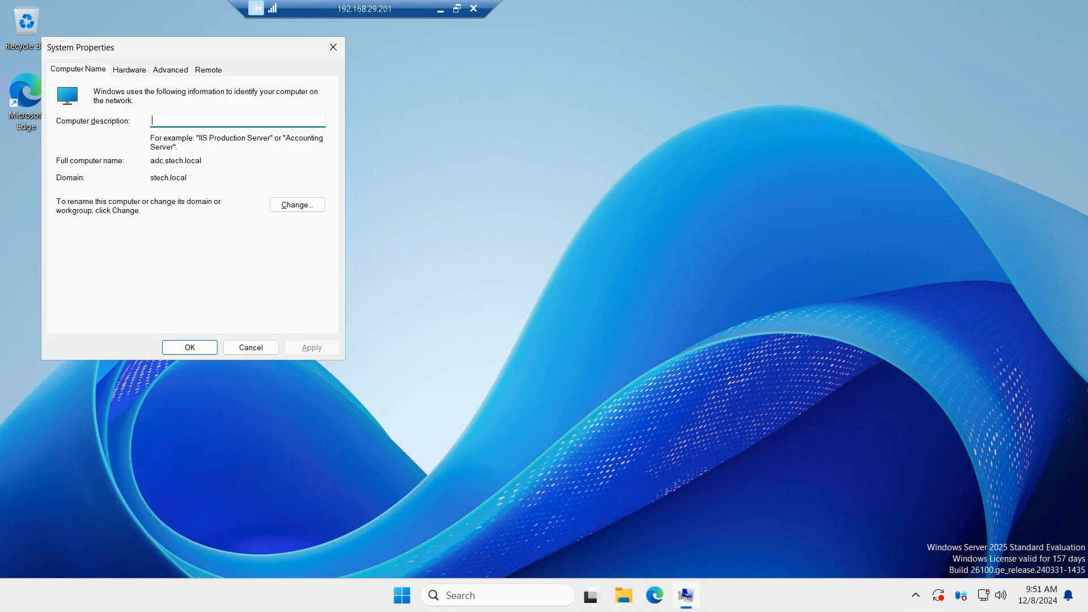
# Step: Change the computer name to dc02 and confirm the change
pyautogui.hotkey('alt', 'c')
pyautogui.click(70, 152)
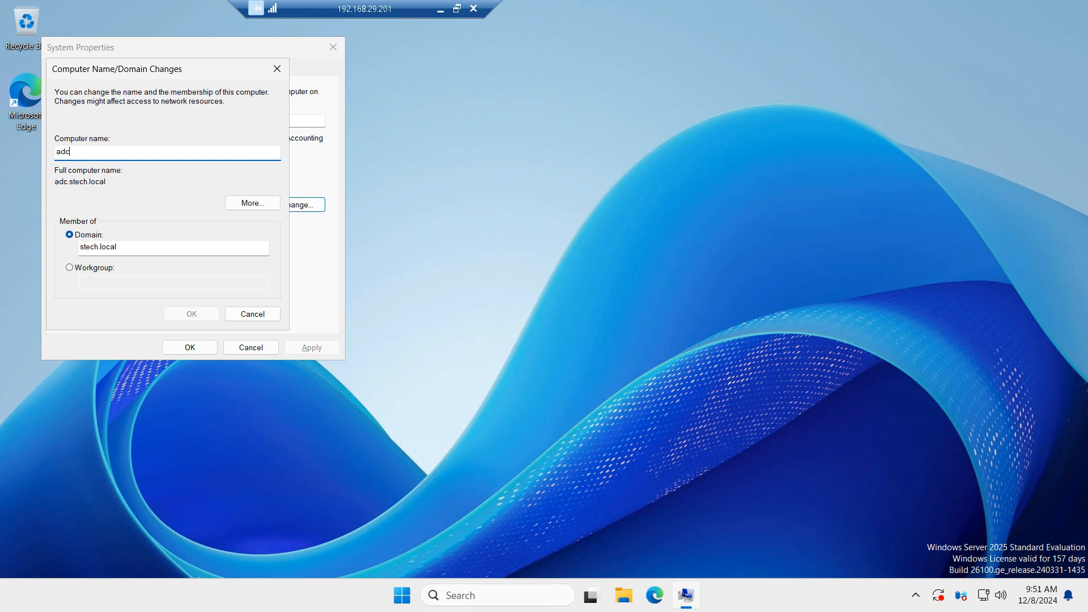
pyautogui.press('BackSpace')
pyautogui.press('BackSpace')
pyautogui.press('BackSpace')
pyautogui.write('dc02')
pyautogui.click(192, 314)
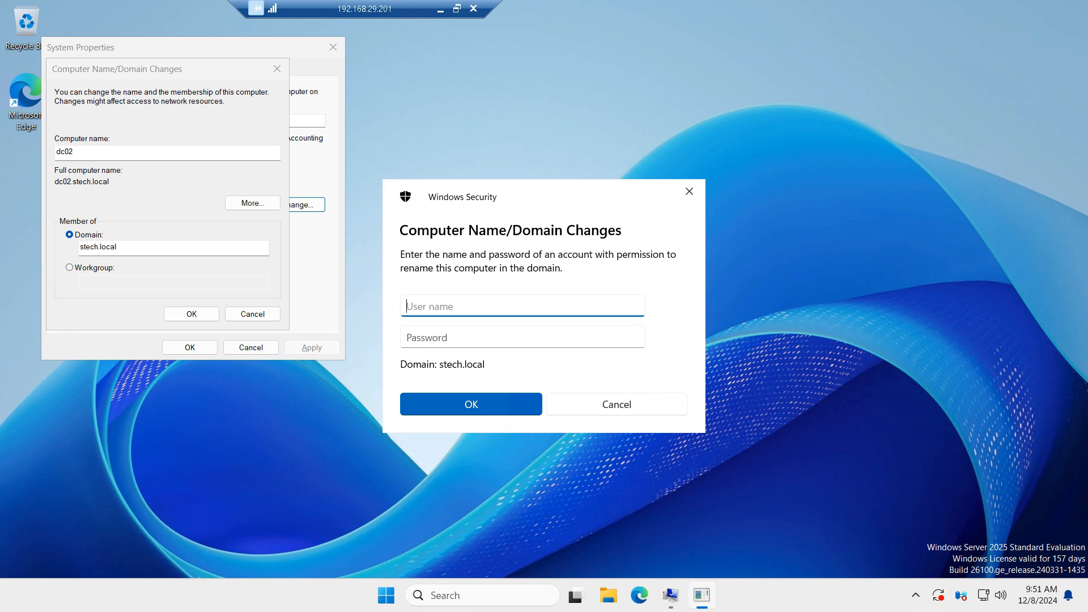
# Step: Cancel the domain credential prompt and switch the computer's membership to workgroup WG
pyautogui.click(617, 404)
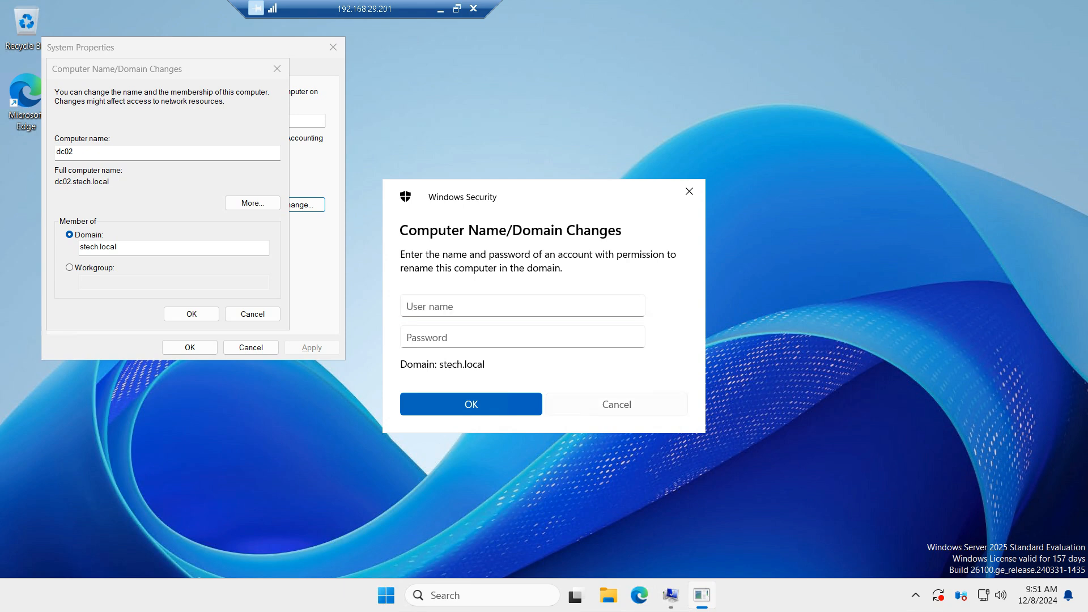
pyautogui.click(69, 268)
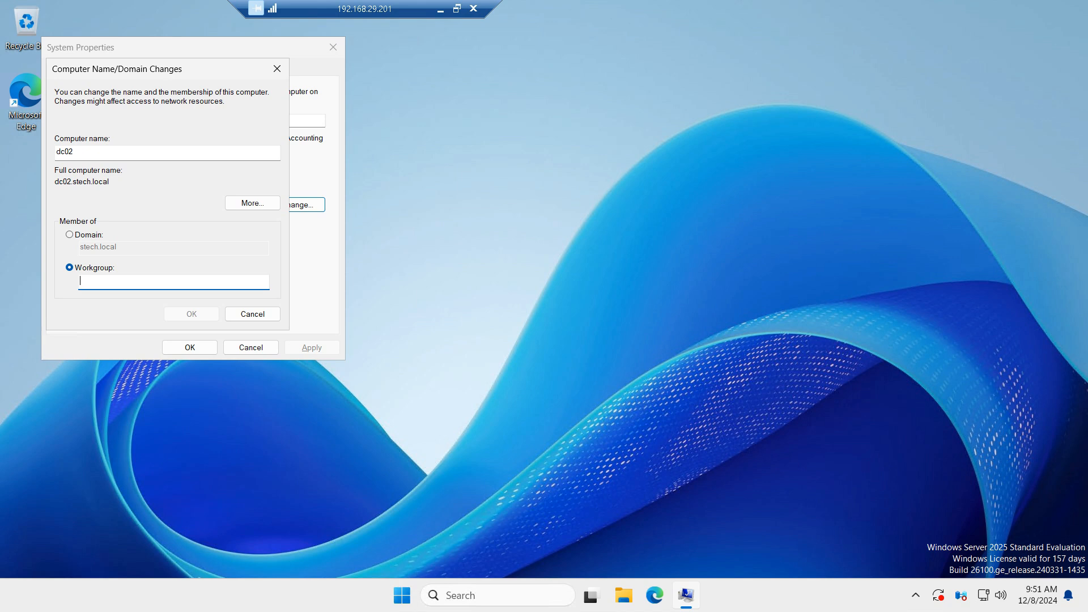
pyautogui.write('WG')
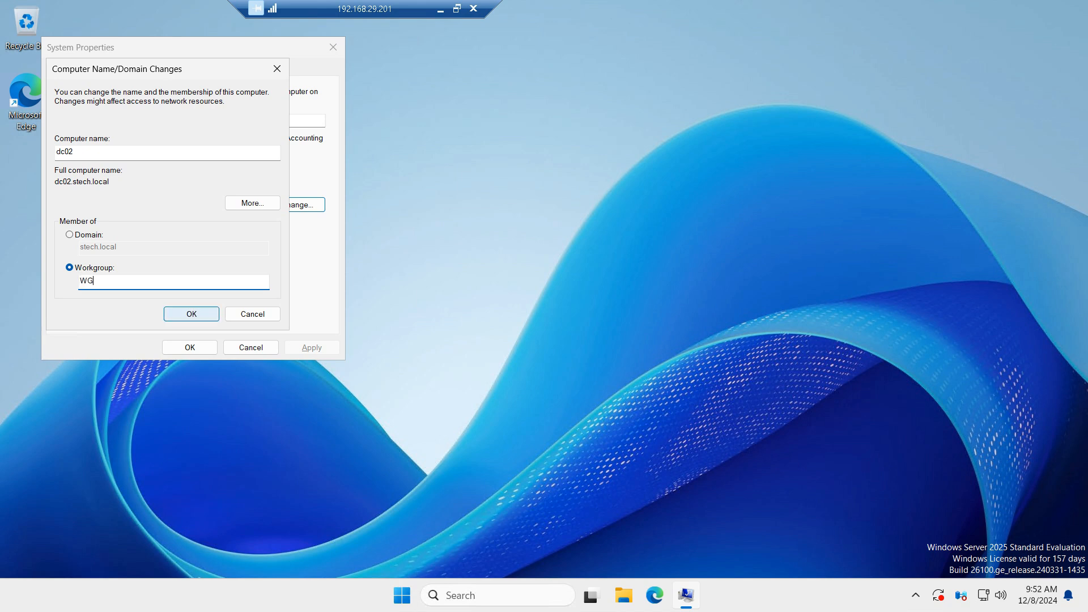
pyautogui.press('Return')
pyautogui.click(599, 354)
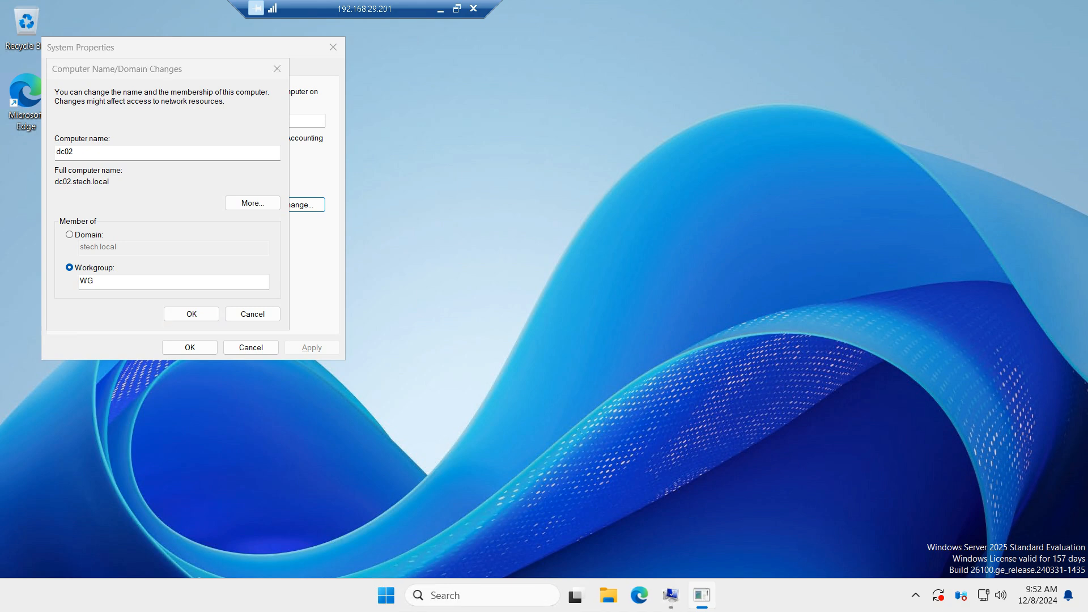
# Step: Enter the local account .\itadmin and its password to authorise removing the computer from the domain
pyautogui.write('.\\ad')
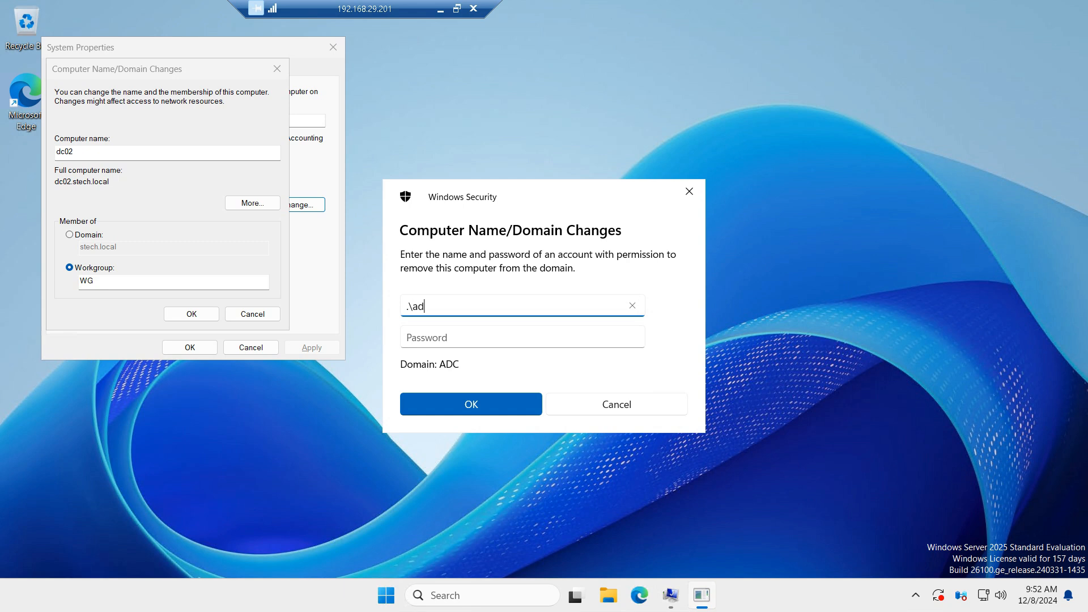
pyautogui.write('ministrator')
pyautogui.press('Tab')
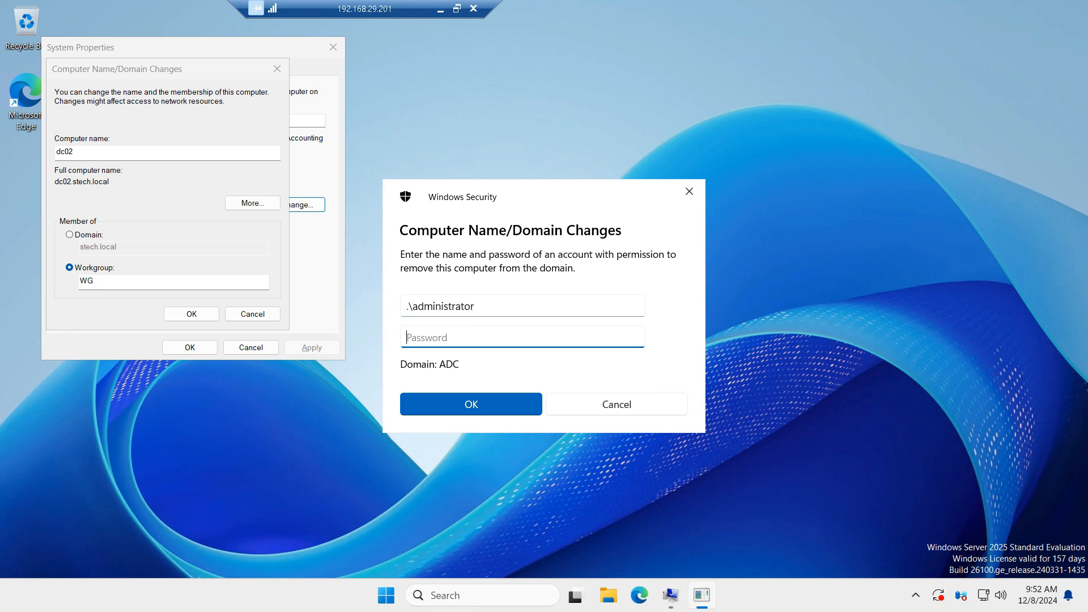
pyautogui.hotkey('shift', 'Tab')
pyautogui.hotkey('shift', 'Left')
pyautogui.hotkey('shift', 'Left')
pyautogui.hotkey('shift', 'Left')
pyautogui.hotkey('shift', 'Left')
pyautogui.hotkey('shift', 'Left')
pyautogui.hotkey('shift', 'Left')
pyautogui.hotkey('shift', 'Left')
pyautogui.hotkey('shift', 'Left')
pyautogui.hotkey('shift', 'Left')
pyautogui.hotkey('shift', 'Left')
pyautogui.hotkey('shift', 'Left')
pyautogui.hotkey('shift', 'Left')
pyautogui.hotkey('shift', 'Left')
pyautogui.hotkey('shift', 'Left')
pyautogui.hotkey('shift', 'Left')
pyautogui.hotkey('shift', 'Right')
pyautogui.hotkey('shift', 'Right')
pyautogui.hotkey('shift', 'Right')
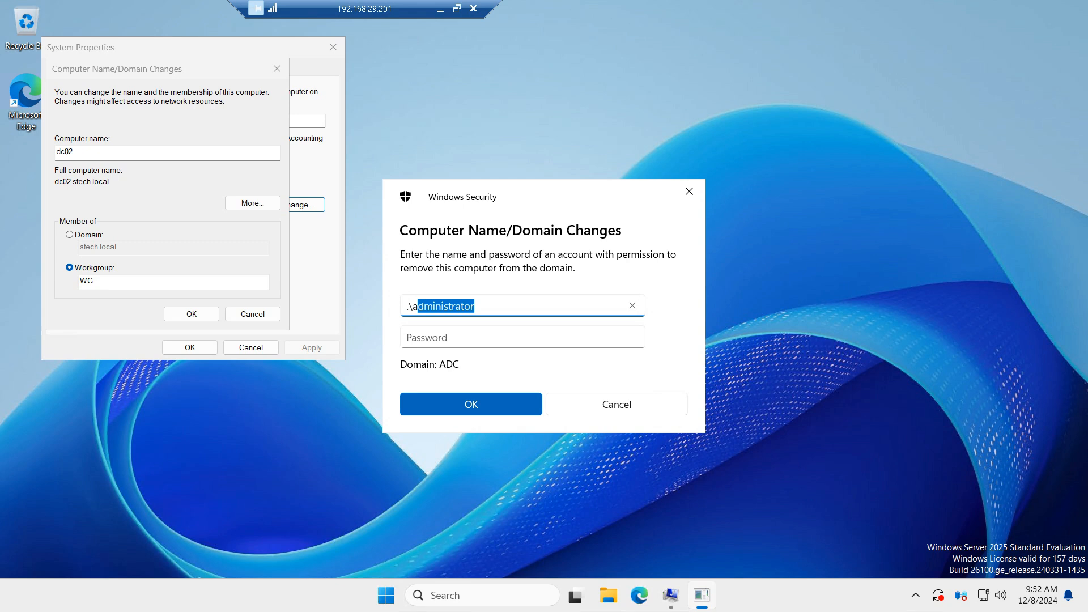
pyautogui.write('dc0')
pyautogui.press('BackSpace')
pyautogui.press('BackSpace')
pyautogui.press('BackSpace')
pyautogui.press('BackSpace')
pyautogui.write('itadmin')
pyautogui.press('Tab')
pyautogui.write('•••••••••')
pyautogui.press('Return')
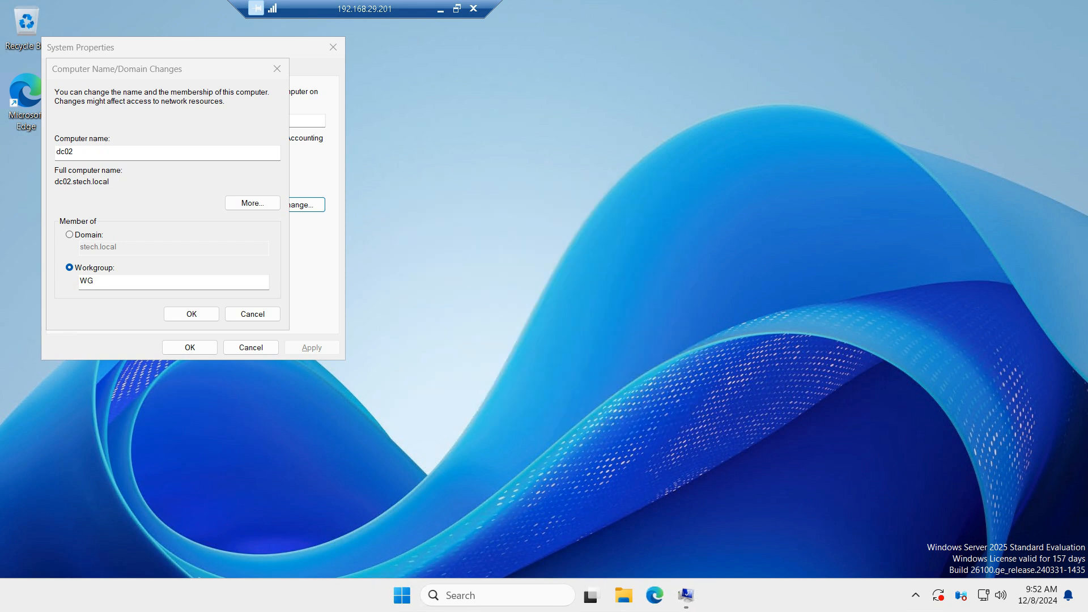
# Step: Switch to the OneNote checklist and mark the Hostname line as ----ok
pyautogui.click(441, 9)
pyautogui.click(314, 205)
pyautogui.write('--')
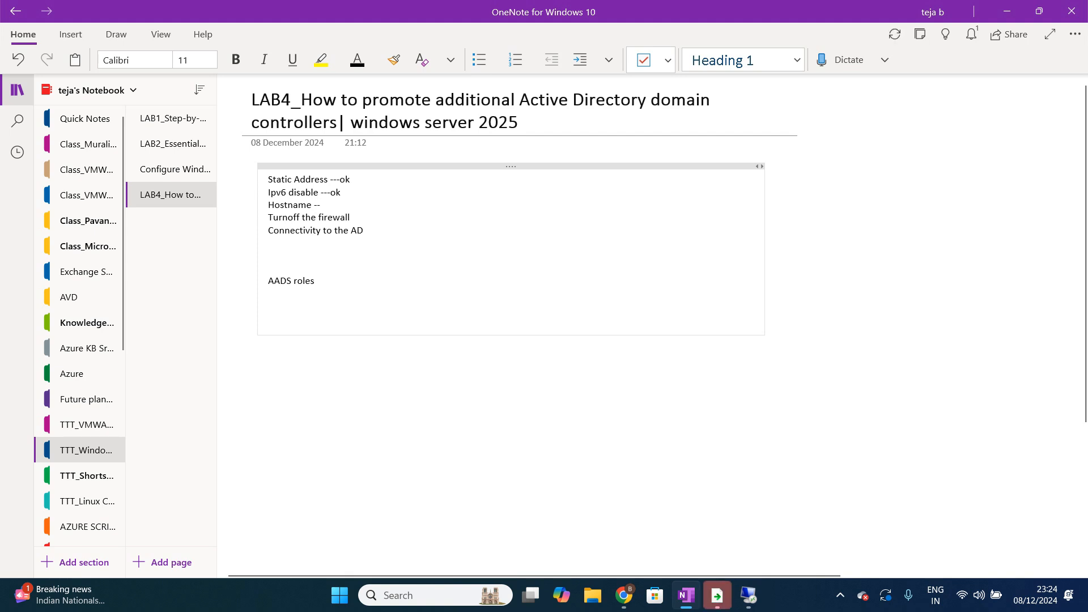
pyautogui.write('--ok')
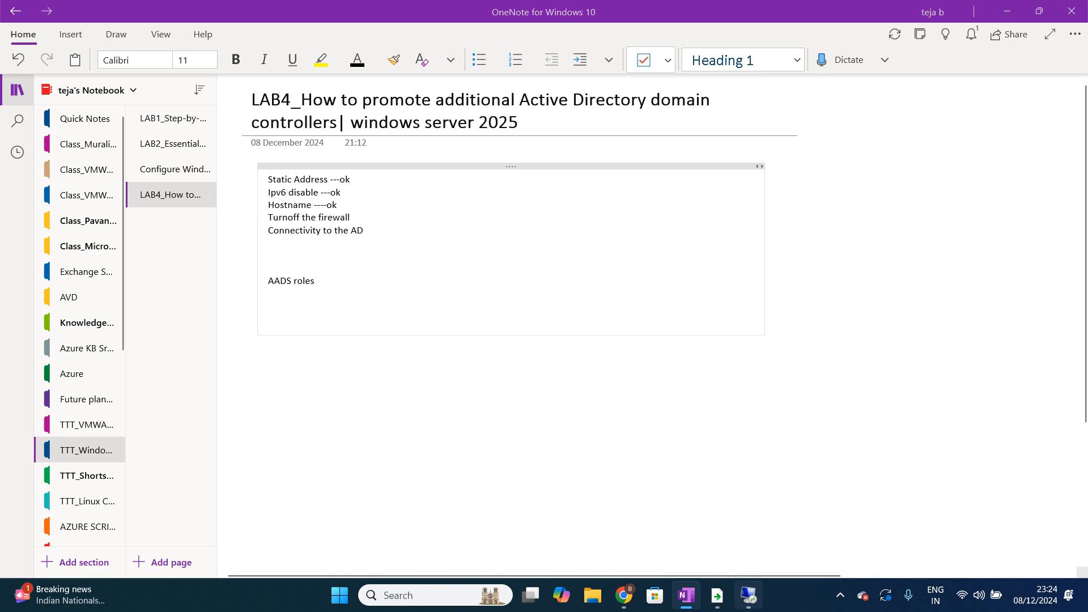
# Step: Return to the remote session, confirm the workgroup change and close System Properties, postponing the restart
pyautogui.click(748, 595)
pyautogui.press('Return')
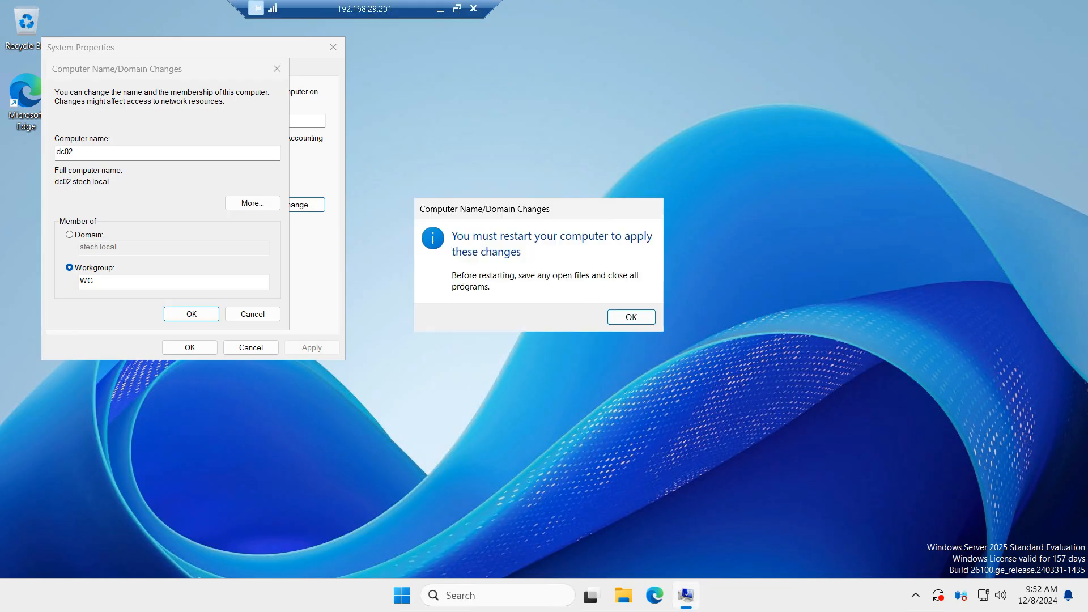
pyautogui.press('Return')
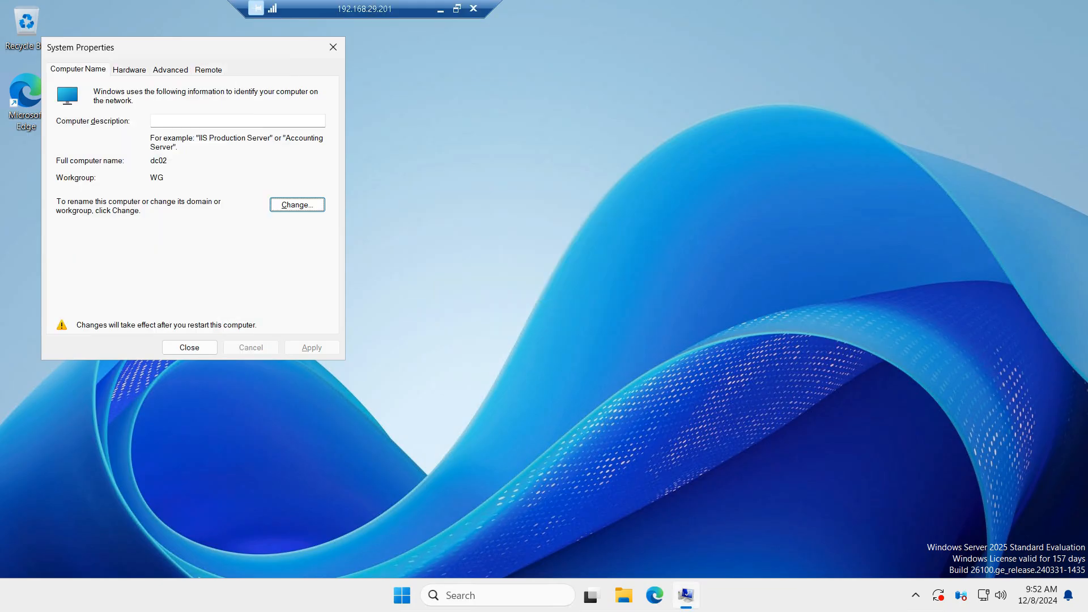
pyautogui.click(333, 47)
pyautogui.click(620, 311)
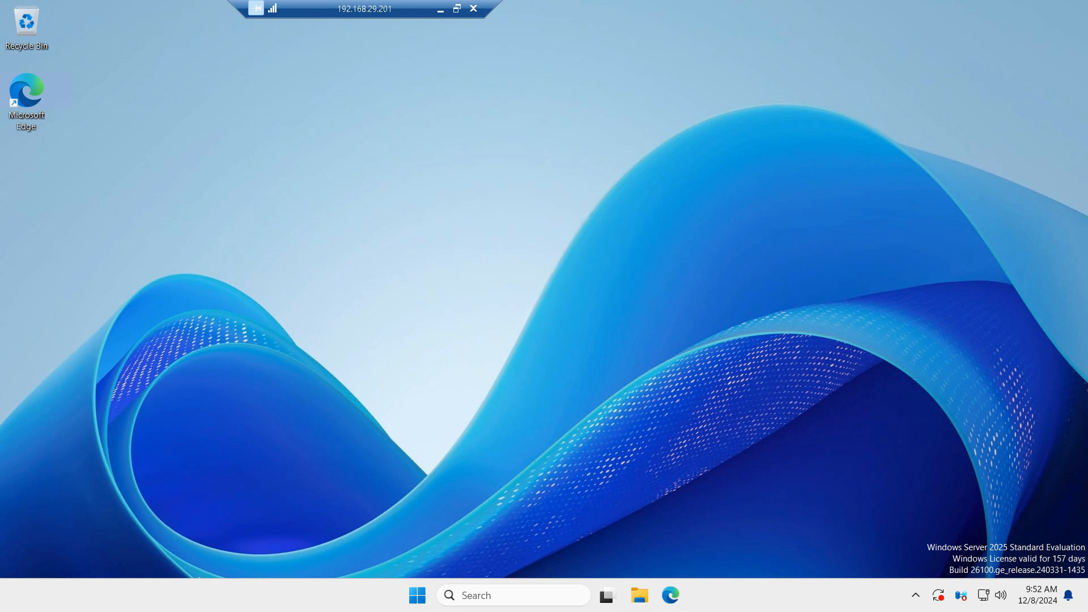
# Step: Open the firewall settings by running firewall.cpl and check the firewall on/off settings for private and public networks
pyautogui.press('super')
pyautogui.write('f')
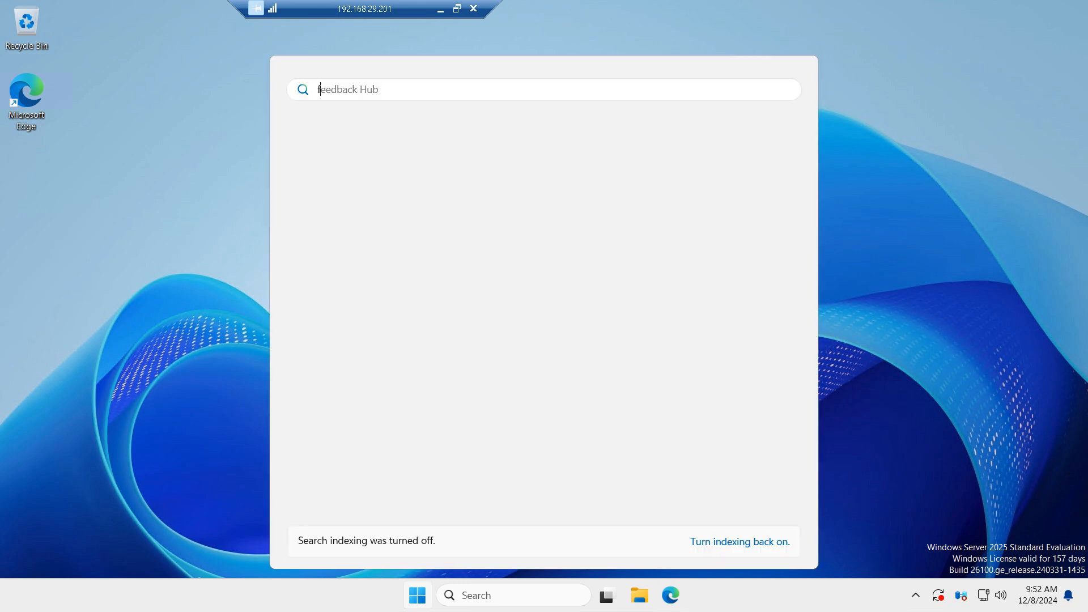
pyautogui.write('irwall.cpl')
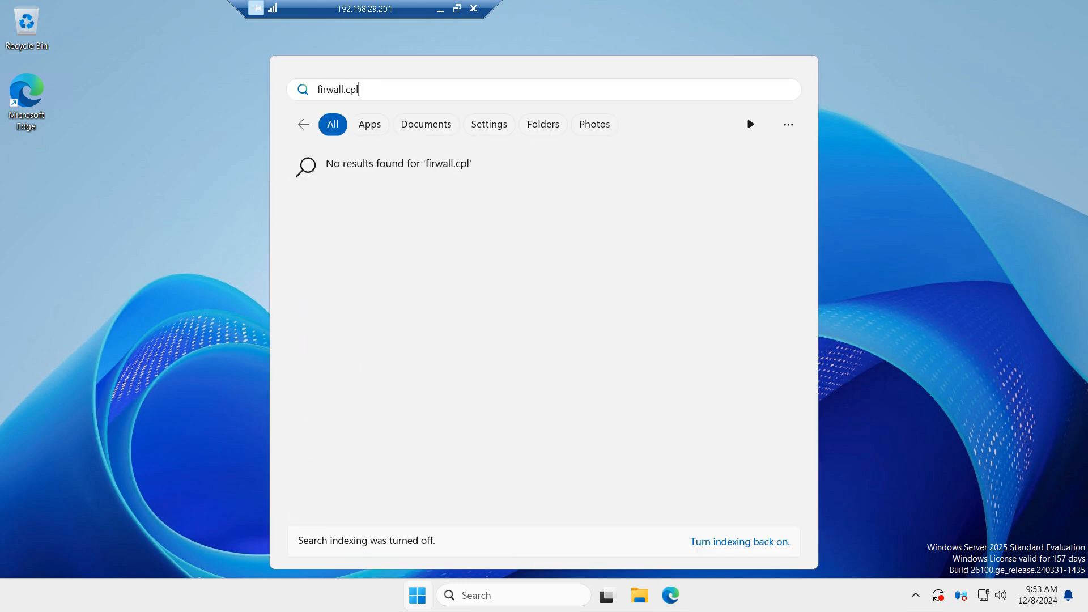
pyautogui.press('BackSpace')
pyautogui.press('BackSpace')
pyautogui.press('BackSpace')
pyautogui.press('BackSpace')
pyautogui.press('BackSpace')
pyautogui.press('BackSpace')
pyautogui.press('BackSpace')
pyautogui.press('BackSpace')
pyautogui.press('BackSpace')
pyautogui.press('BackSpace')
pyautogui.press('BackSpace')
pyautogui.write('run')
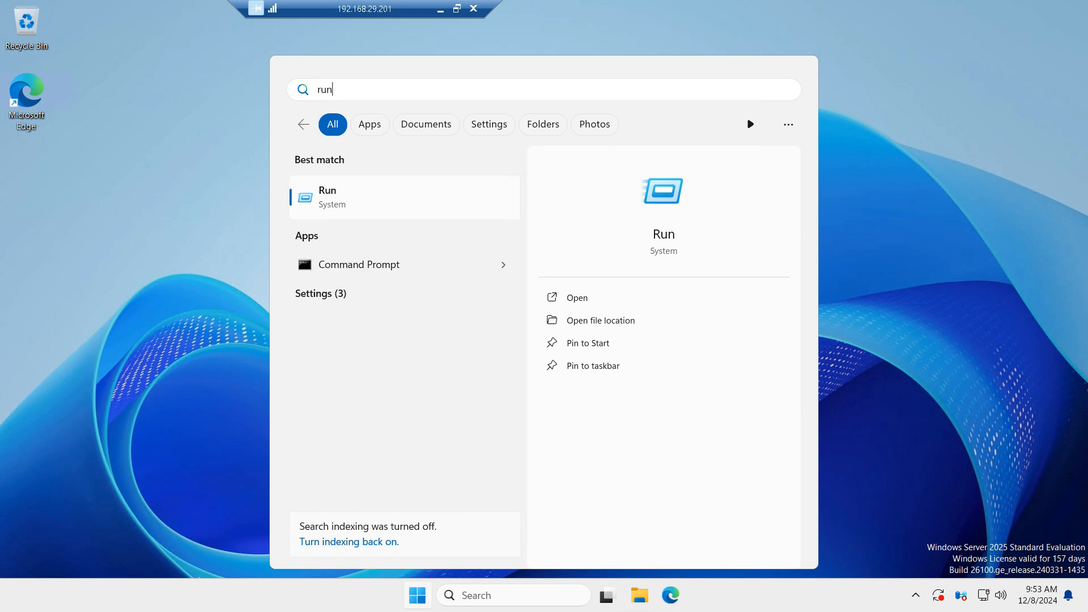
pyautogui.press('Return')
pyautogui.write('firewall.cpl')
pyautogui.press('Return')
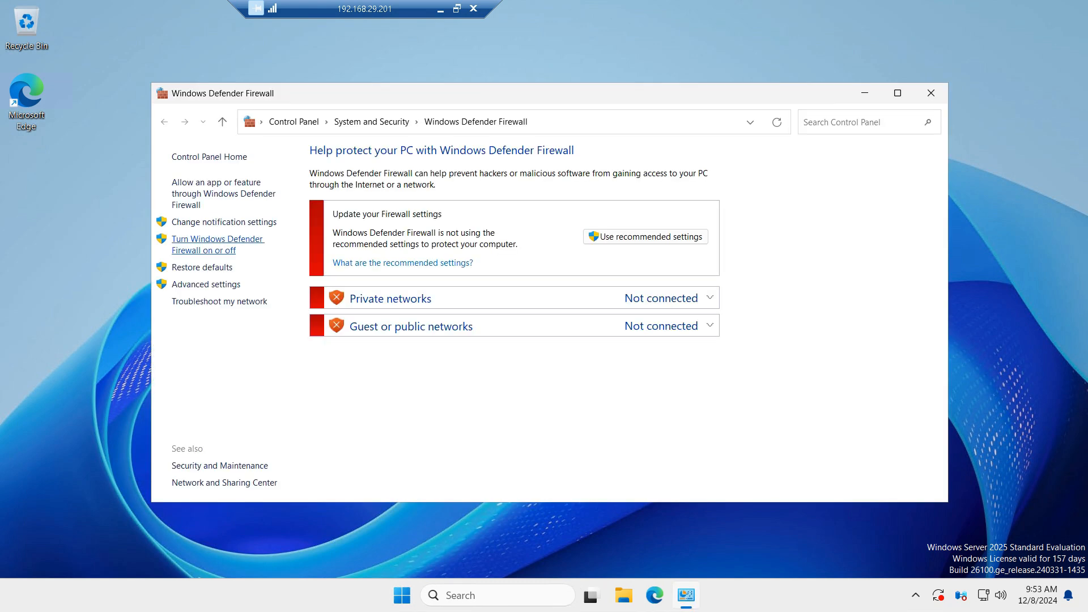
pyautogui.click(217, 239)
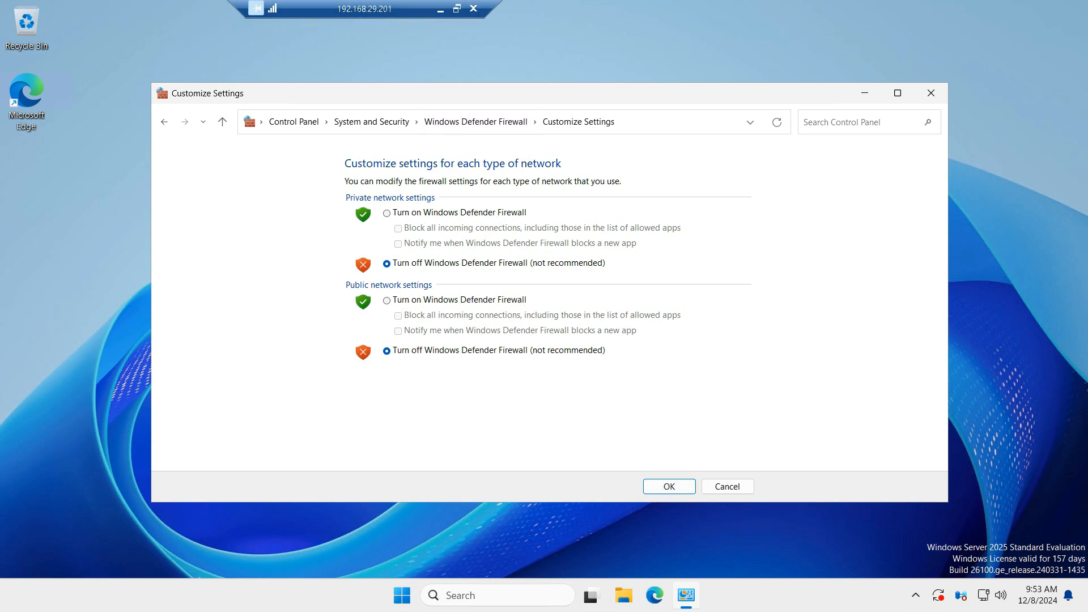
pyautogui.click(931, 93)
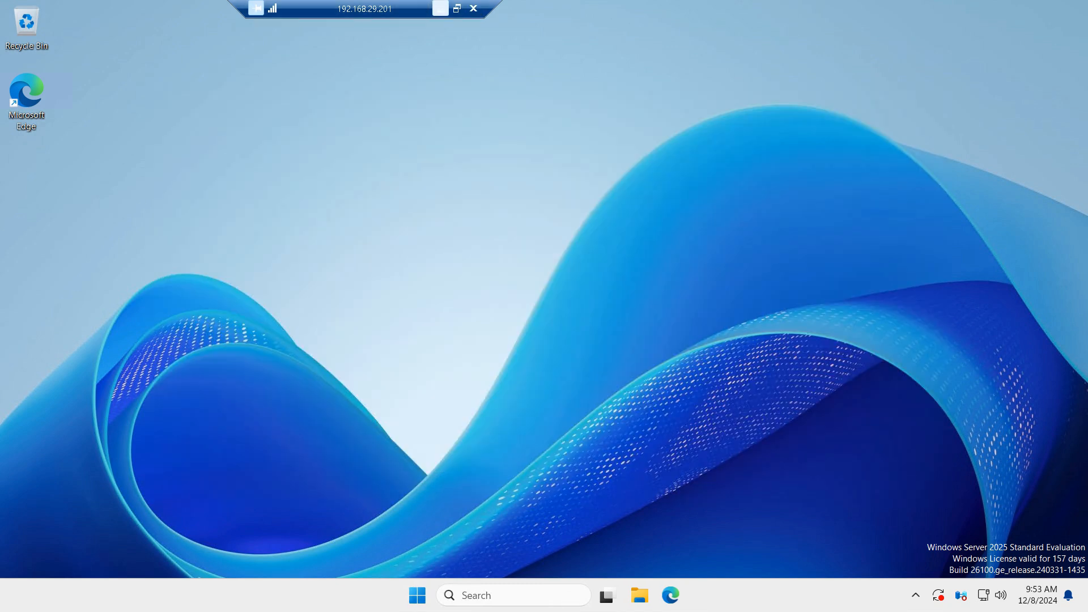
# Step: Switch to the OneNote checklist and append ---ok to the Turnoff the firewall line
pyautogui.click(440, 8)
pyautogui.click(353, 217)
pyautogui.write('---ok')
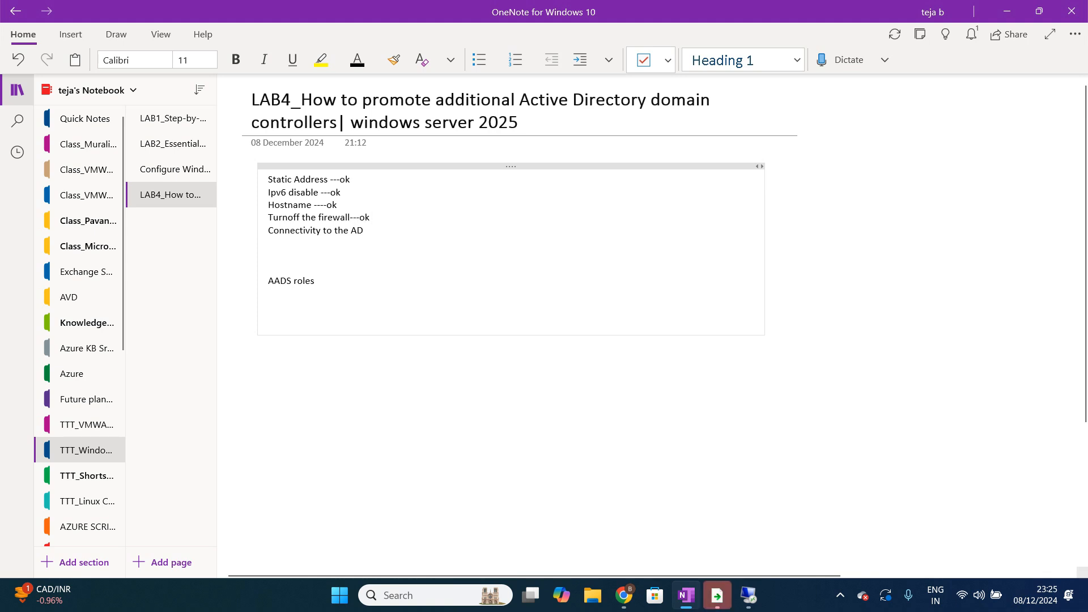
# Step: Return to the remote session and run a continuous ping to 192.168.29.200 from Command Prompt
pyautogui.click(749, 595)
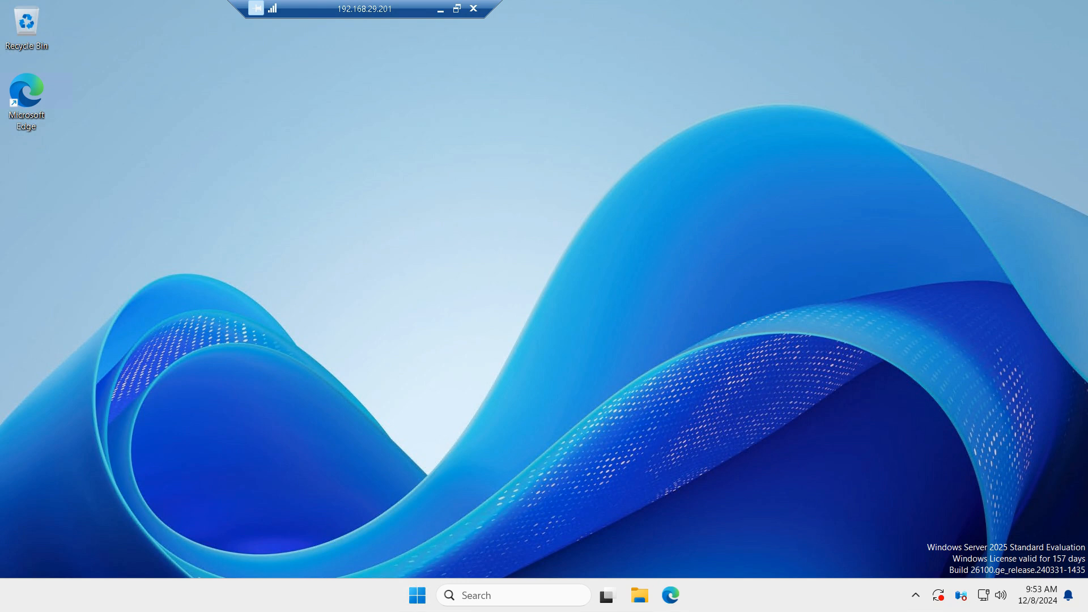
pyautogui.click(417, 595)
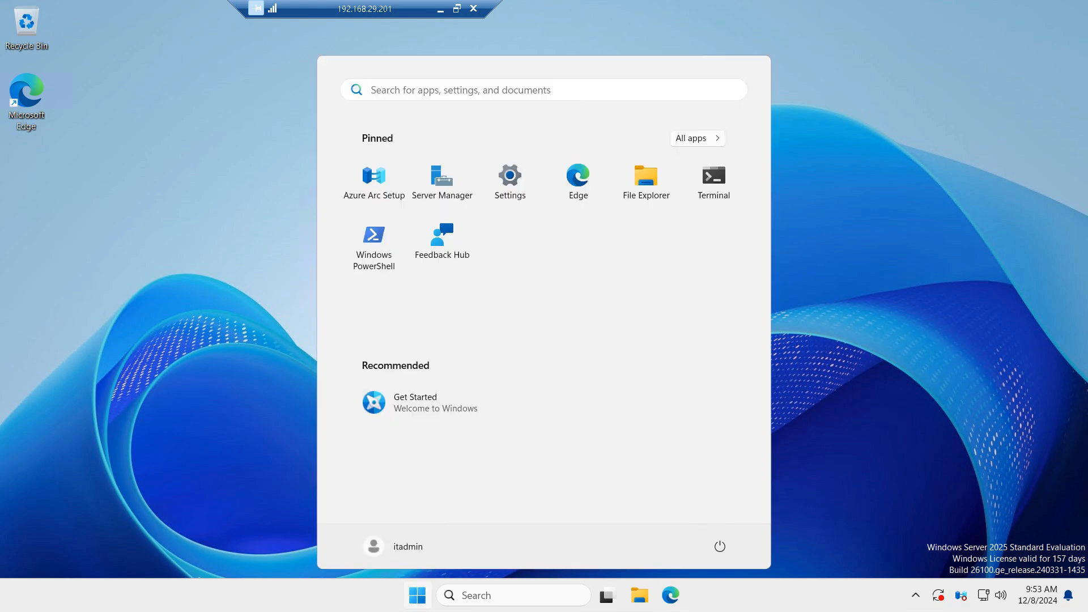
pyautogui.write('cm')
pyautogui.press('Return')
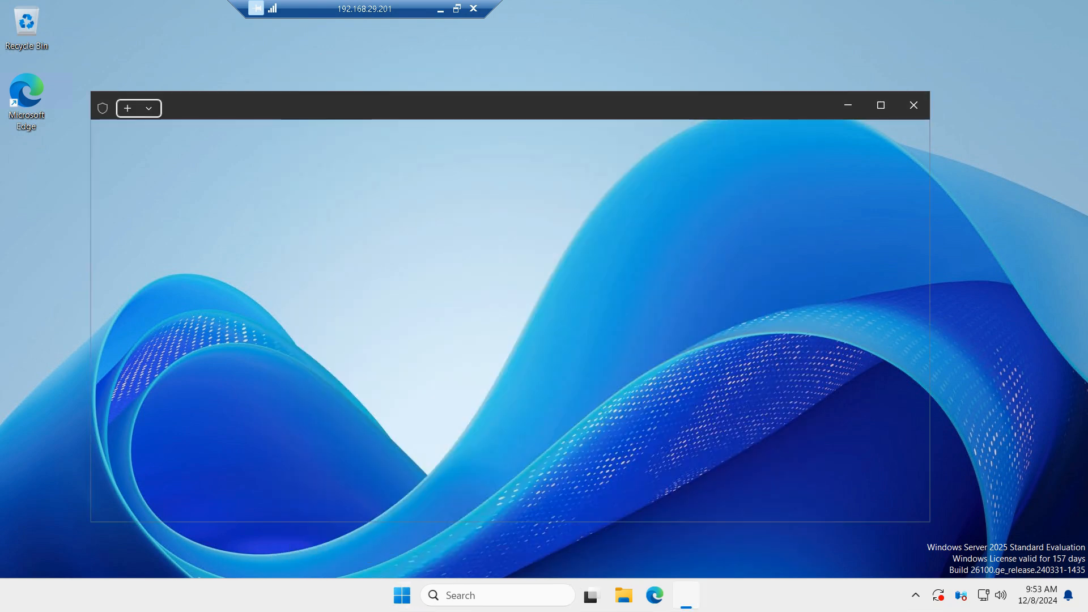
pyautogui.write('ping ')
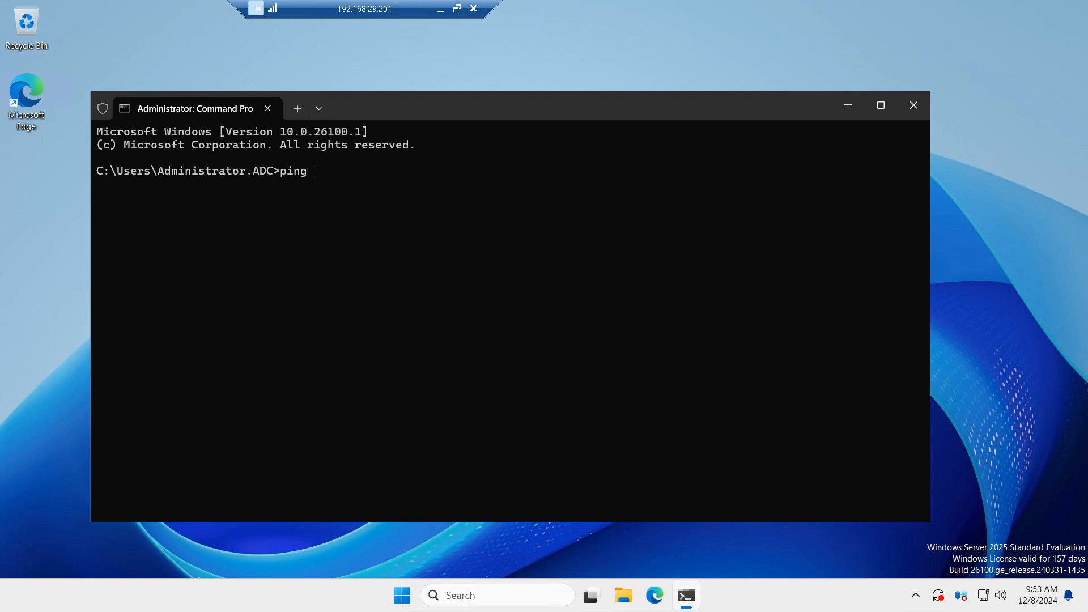
pyautogui.write('192.168.29.200 -t')
pyautogui.press('Return')
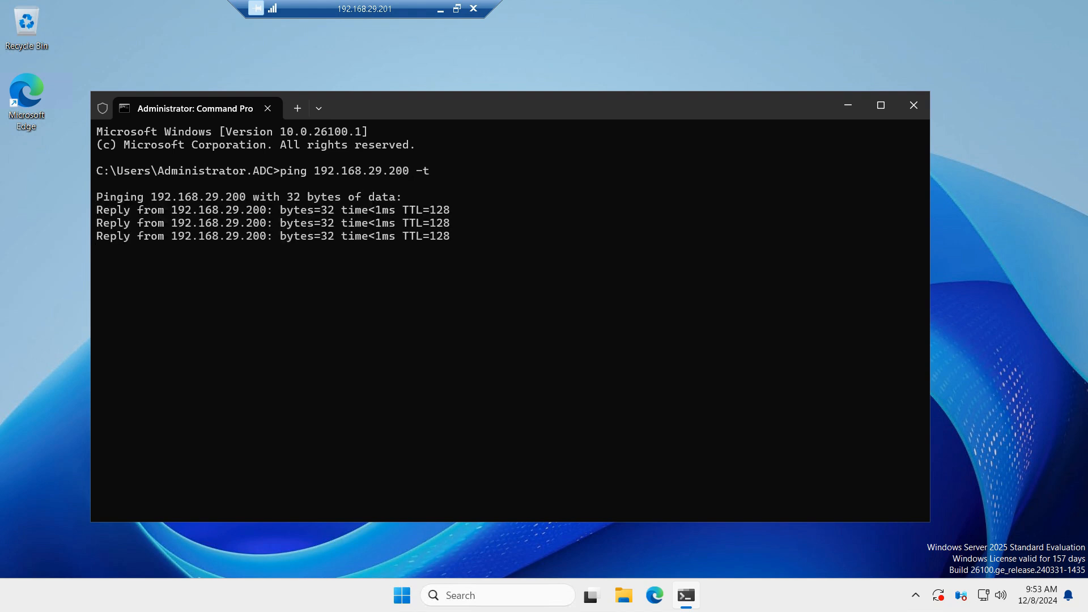
# Step: Select the completed checklist items in OneNote, then close the remote Command Prompt window
pyautogui.click(441, 8)
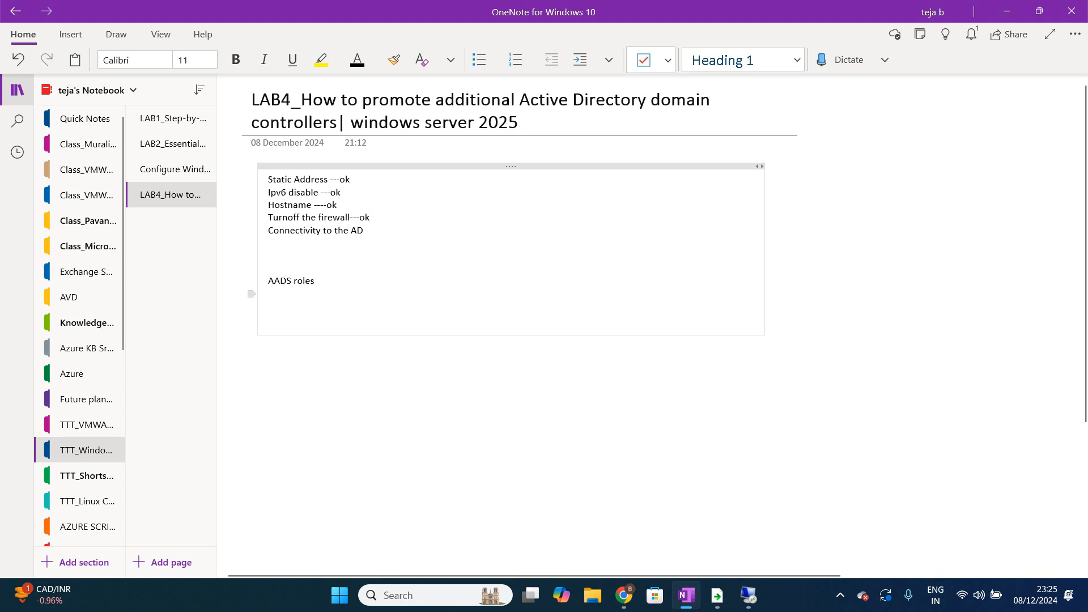
pyautogui.moveTo(251, 230); pyautogui.dragTo(268, 179)
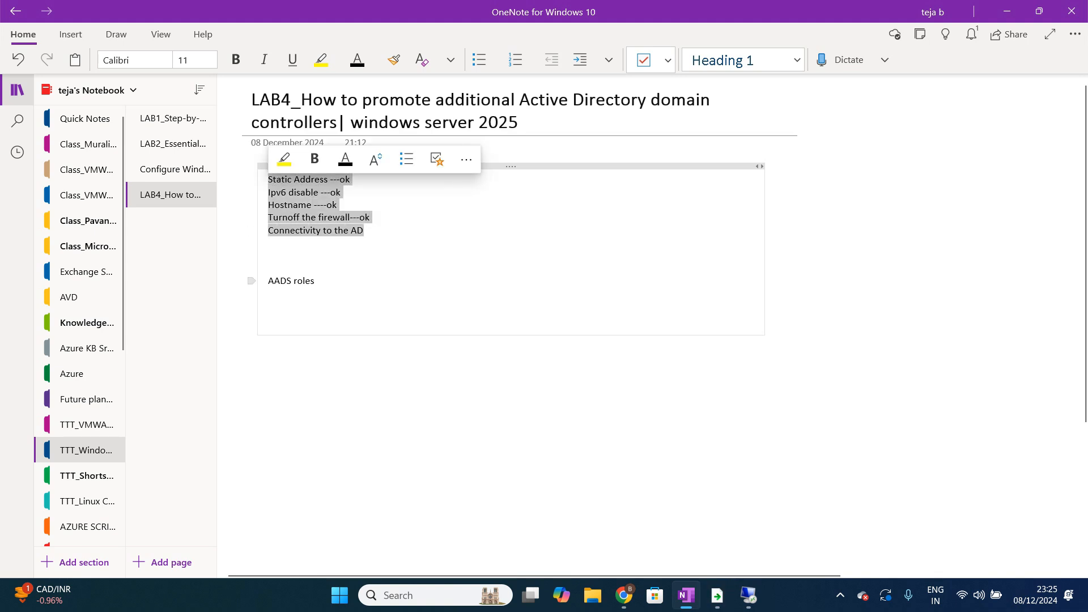
pyautogui.click(748, 595)
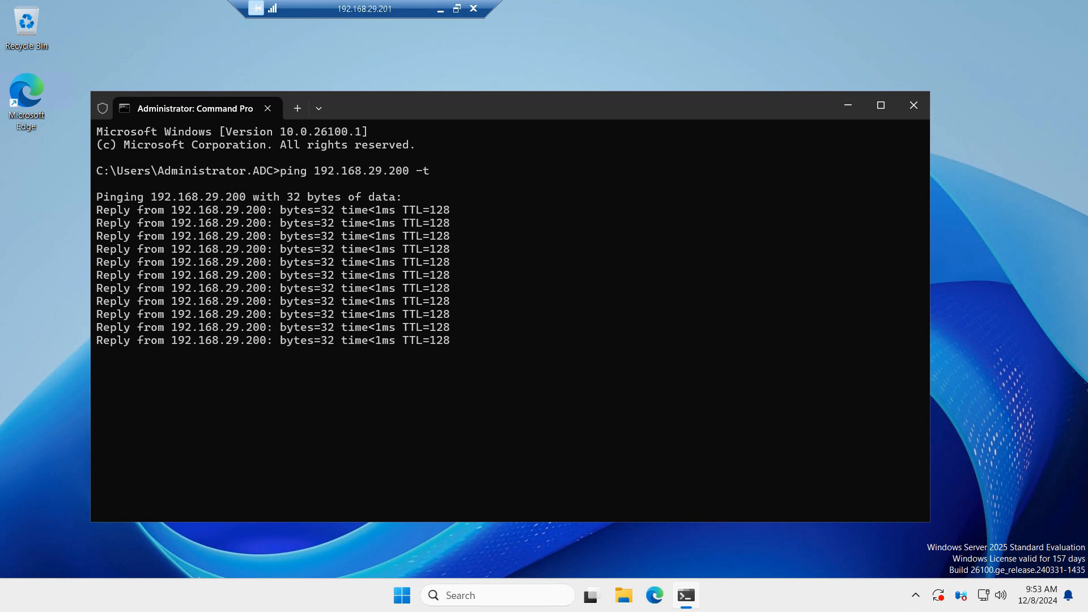
pyautogui.click(913, 104)
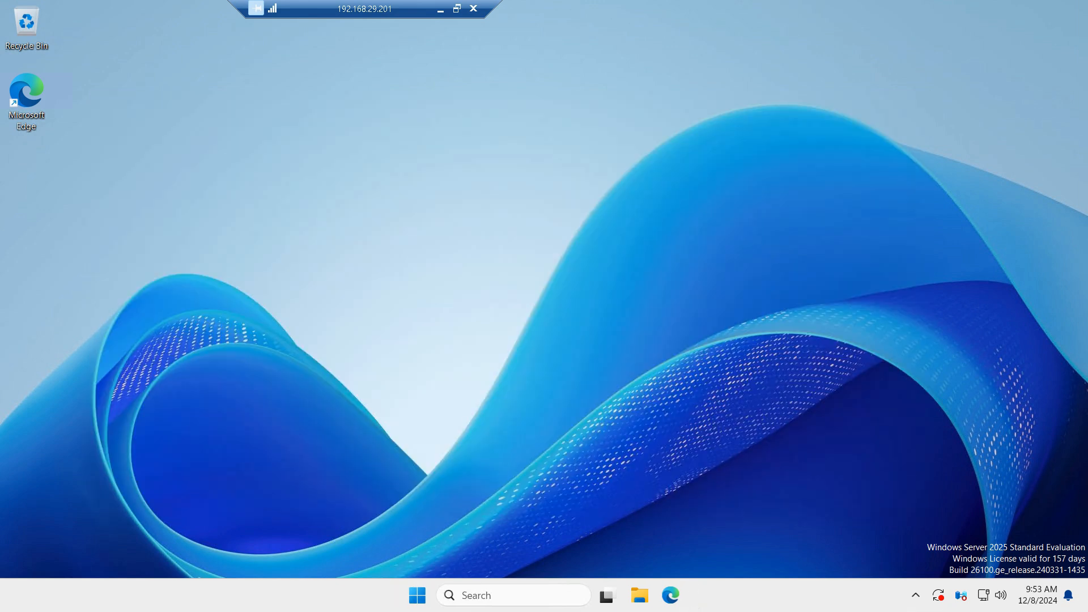
# Step: Restart the remote server and acknowledge the ended remote session notice
pyautogui.click(417, 595)
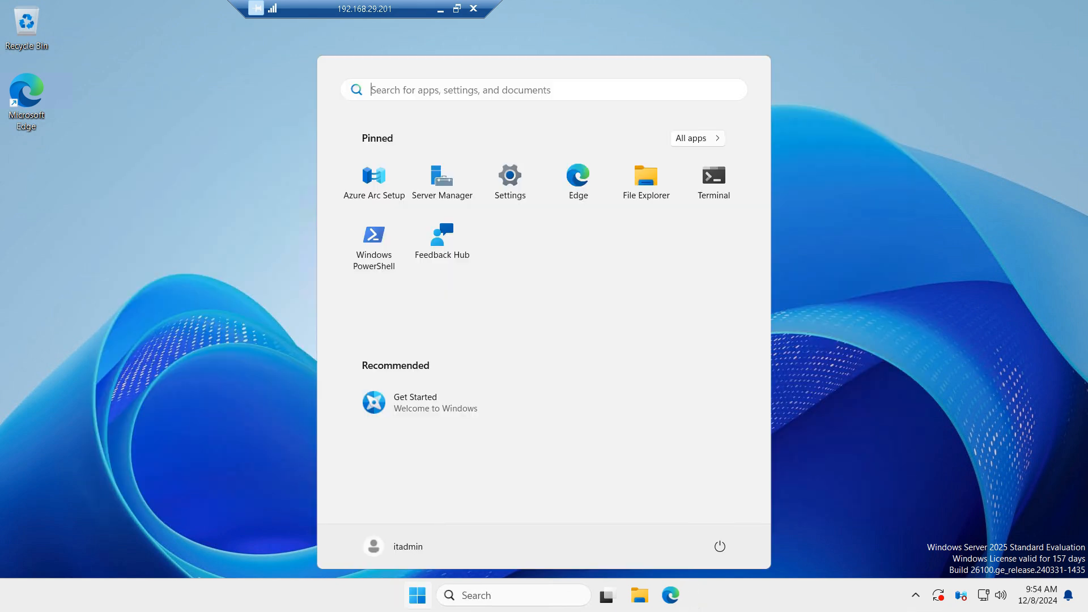
pyautogui.click(720, 546)
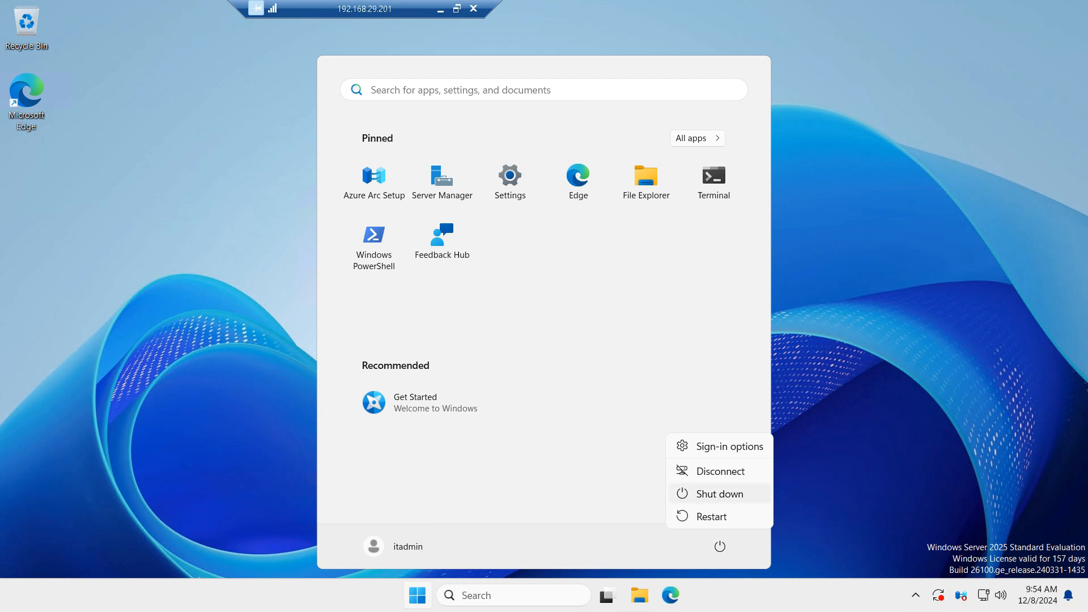
pyautogui.click(711, 516)
pyautogui.click(804, 505)
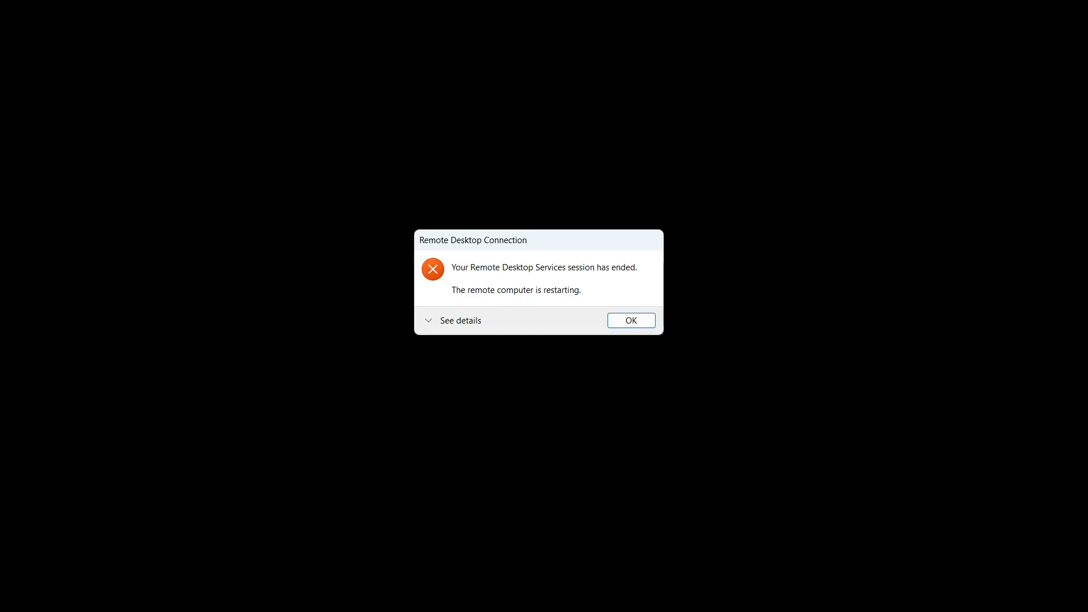
pyautogui.press('Return')
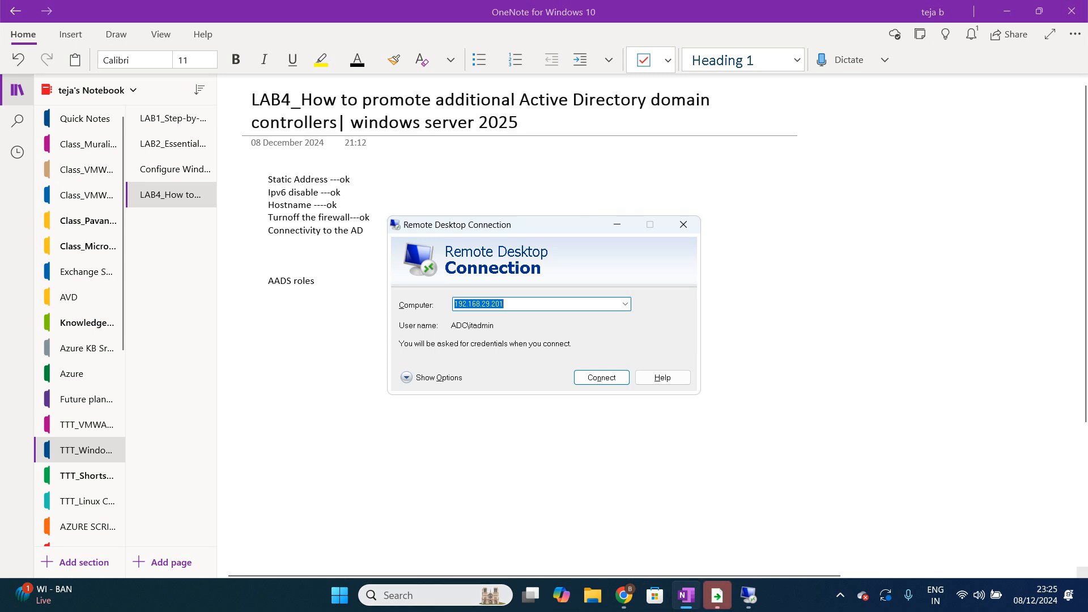
# Step: Open a Command Prompt on the local machine
pyautogui.click(339, 595)
pyautogui.write('cmd')
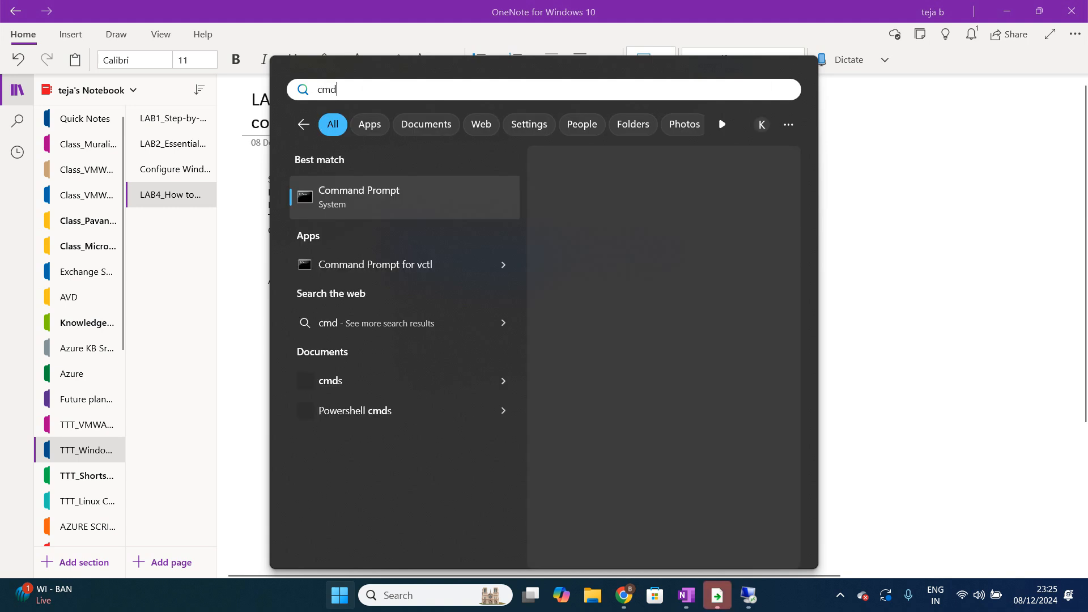
pyautogui.press('Return')
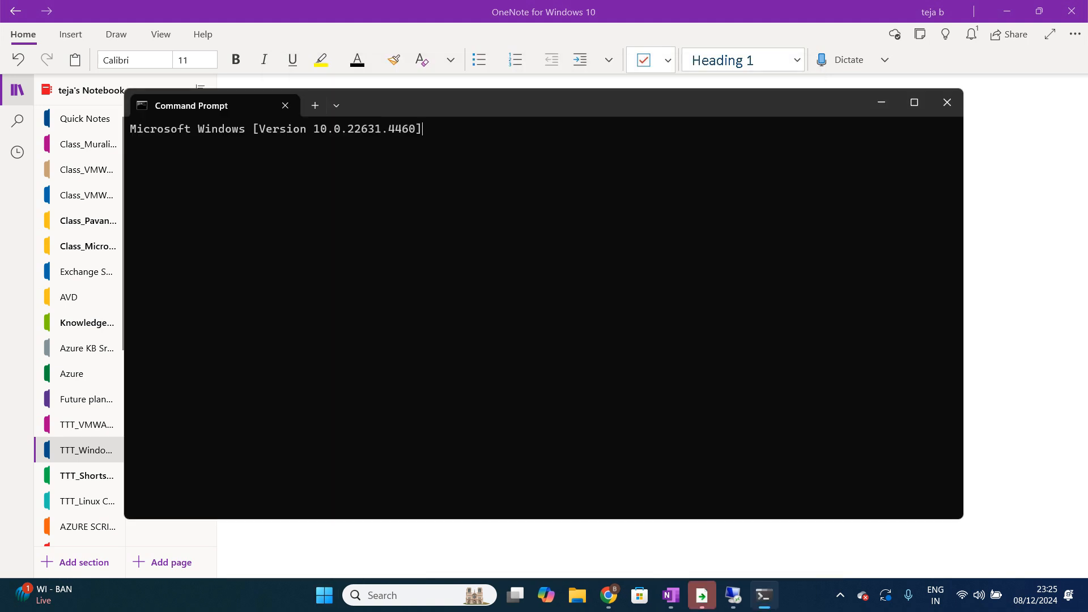
# Step: Run a continuous ping to 192.168.29.201 from the local Command Prompt
pyautogui.write('ping 1')
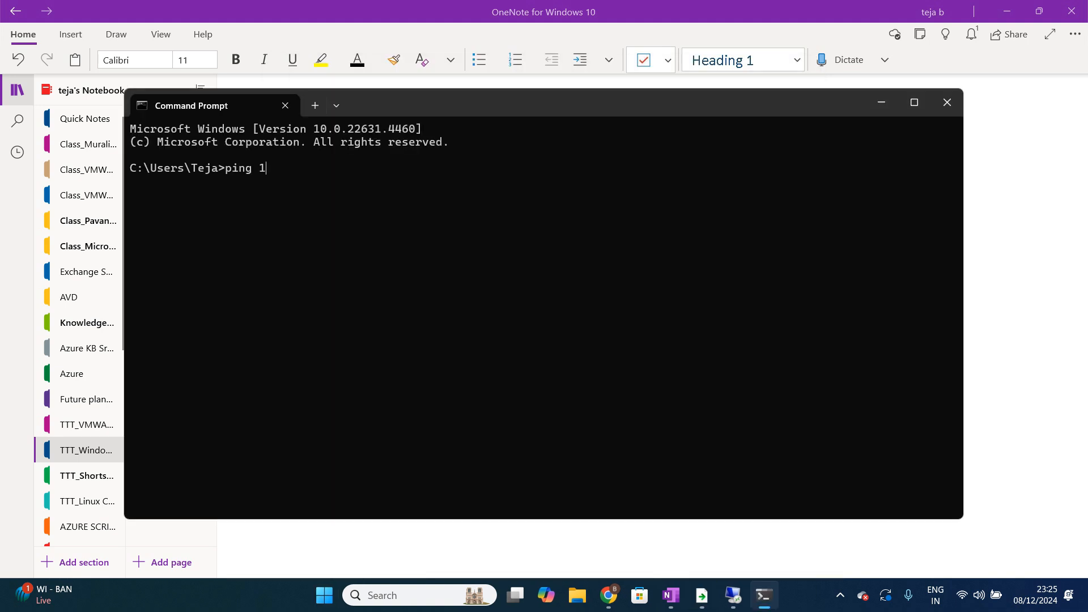
pyautogui.write('92.169.')
pyautogui.press('BackSpace')
pyautogui.press('BackSpace')
pyautogui.write('8.29.201 ')
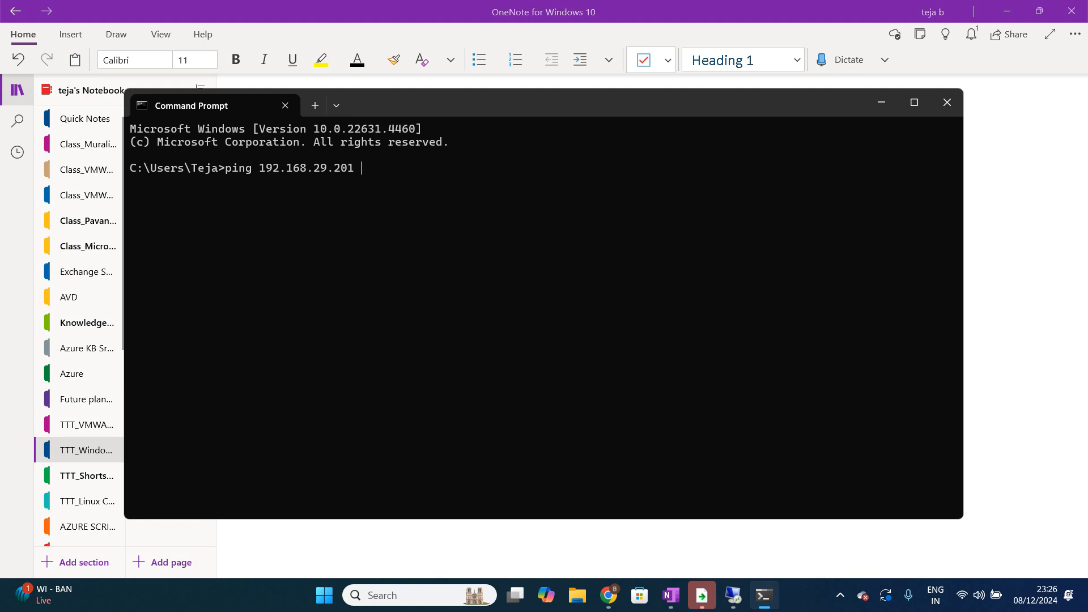
pyautogui.write('-t')
pyautogui.press('Return')
# Step: Start the Remote Desktop connection to 192.168.29.201
pyautogui.hotkey('alt', 'Tab')
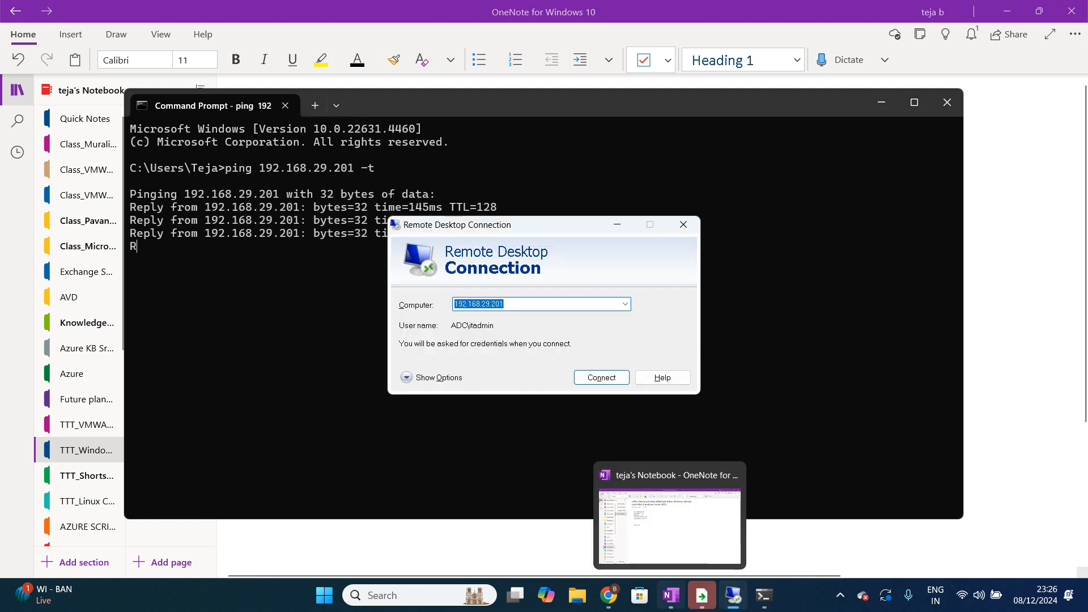
pyautogui.click(671, 595)
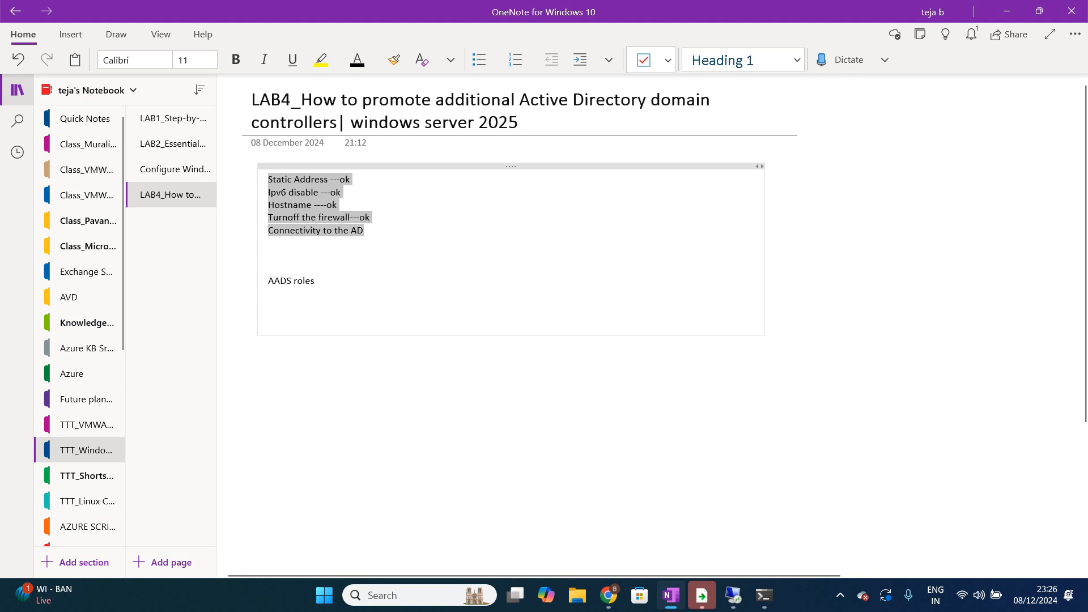
pyautogui.click(671, 594)
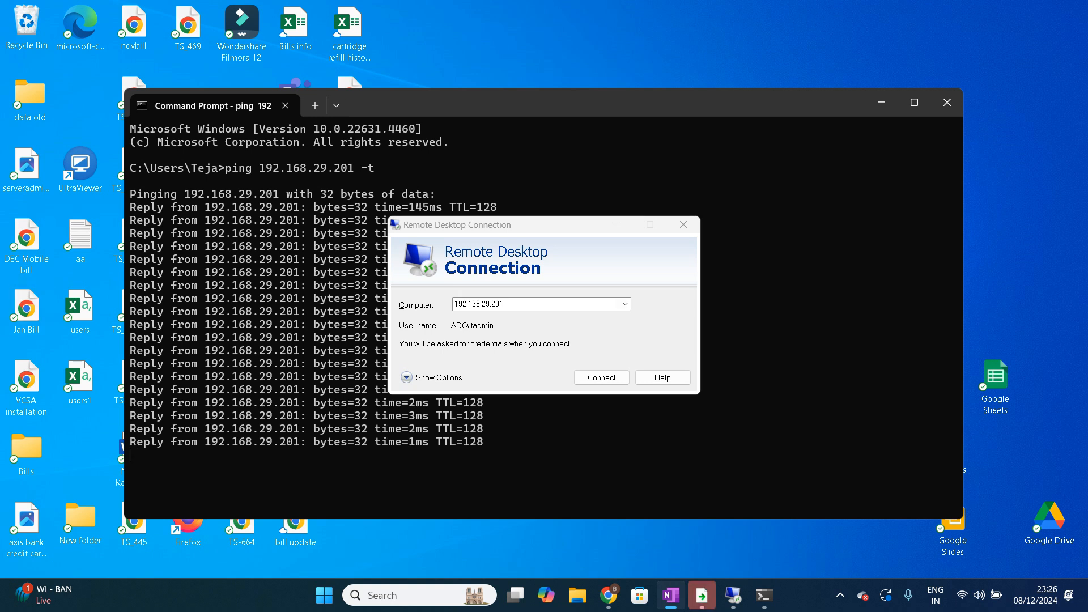
pyautogui.press('Return')
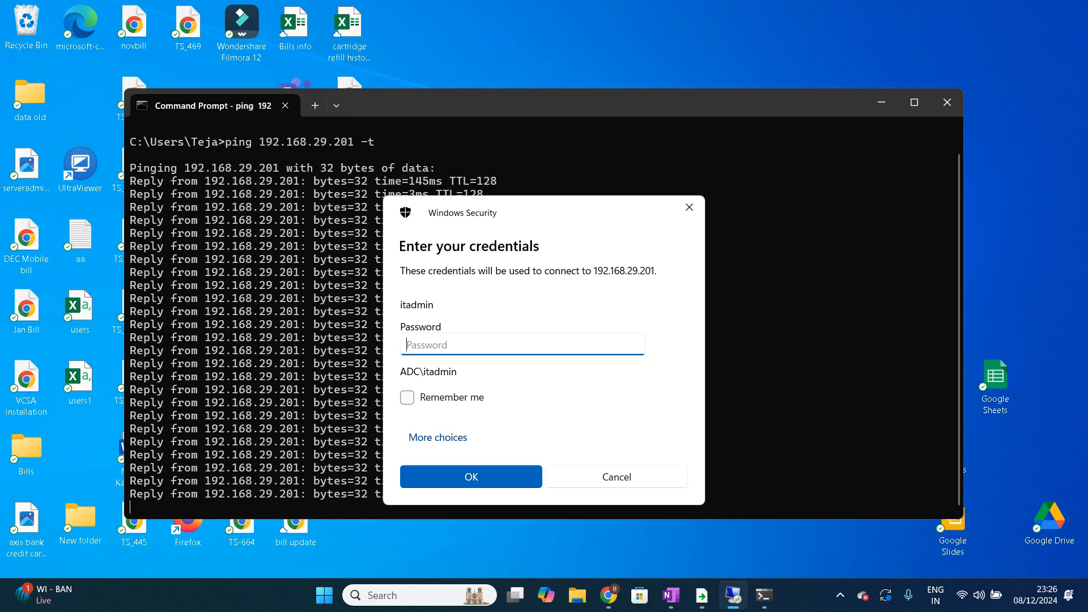
# Step: Sign in with a different account as .\itadmin, enter its password, and accept the certificate warning
pyautogui.write('*')
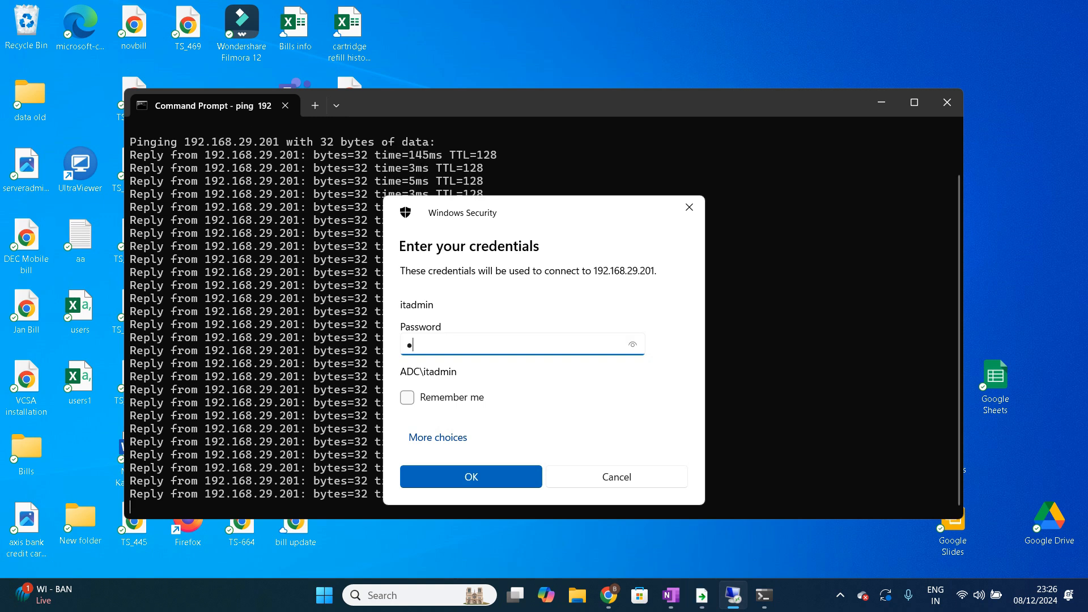
pyautogui.press('BackSpace')
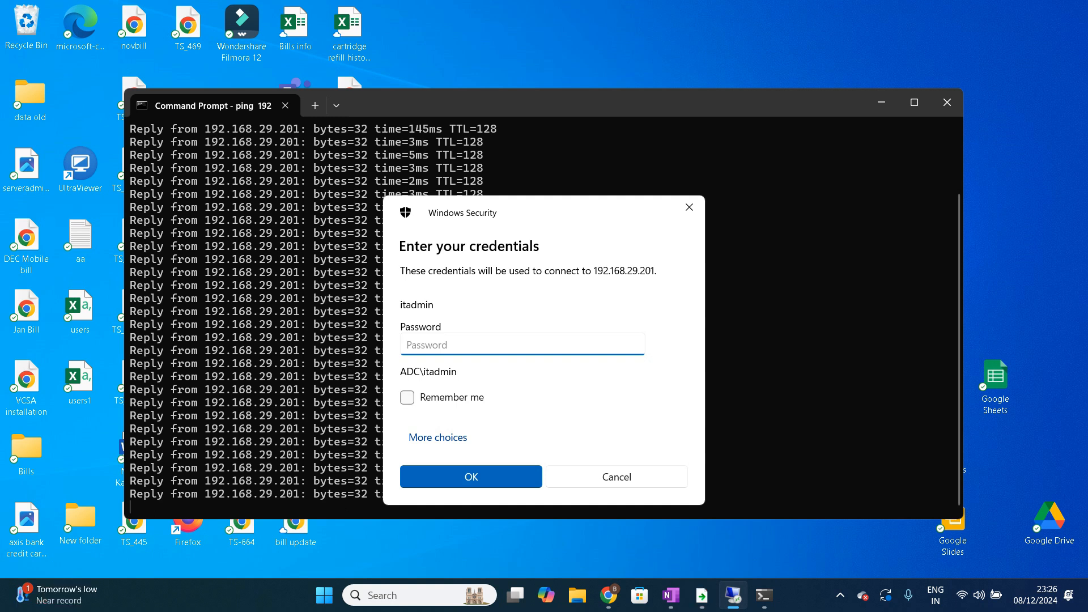
pyautogui.click(438, 438)
pyautogui.click(502, 517)
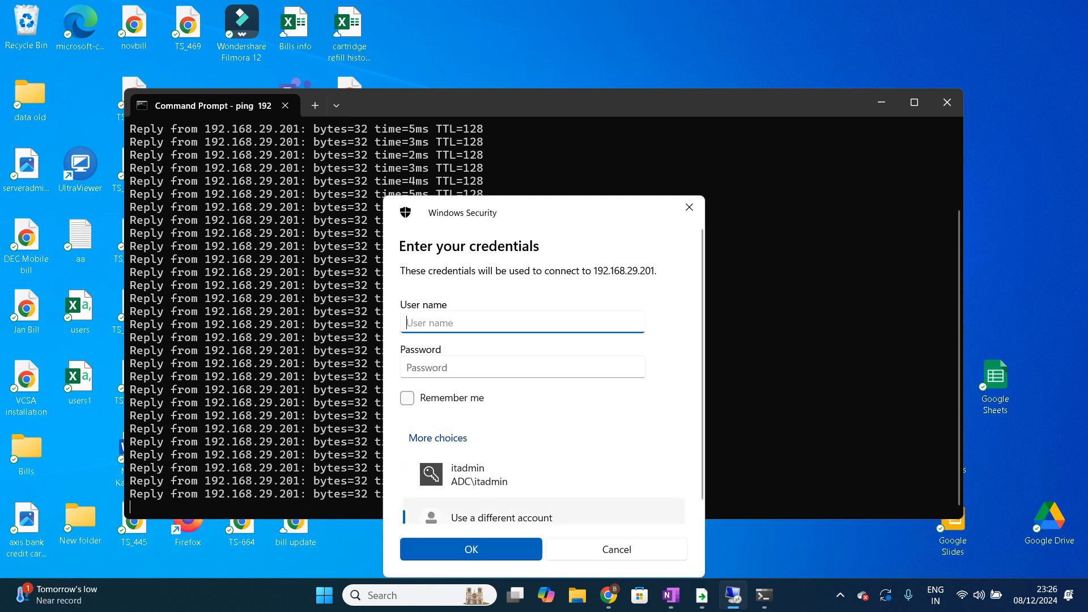
pyautogui.write('.\\itadmin')
pyautogui.press('Tab')
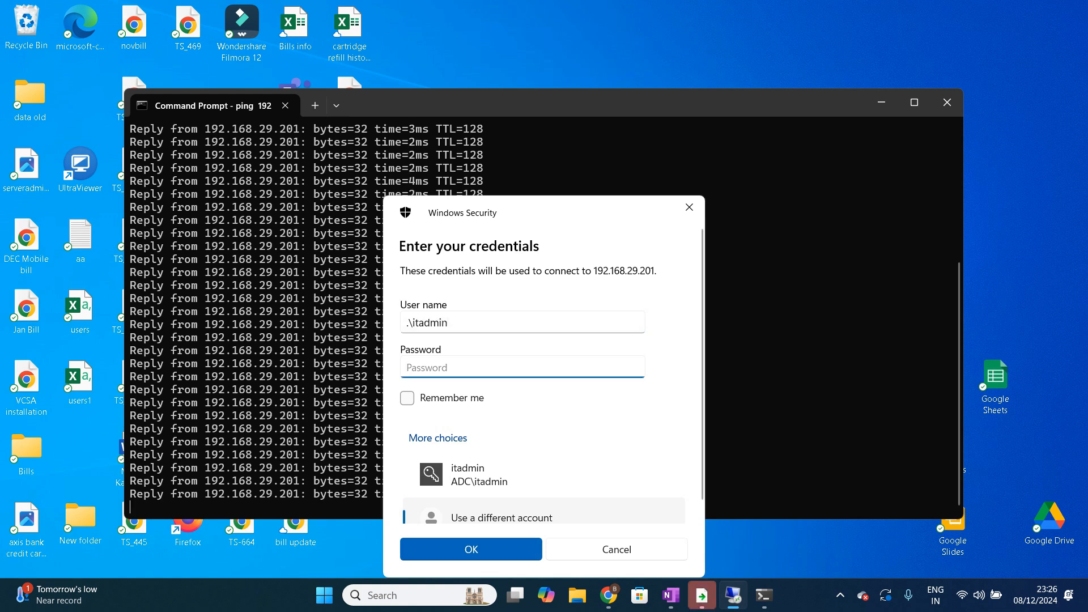
pyautogui.write('•••••••••')
pyautogui.press('Return')
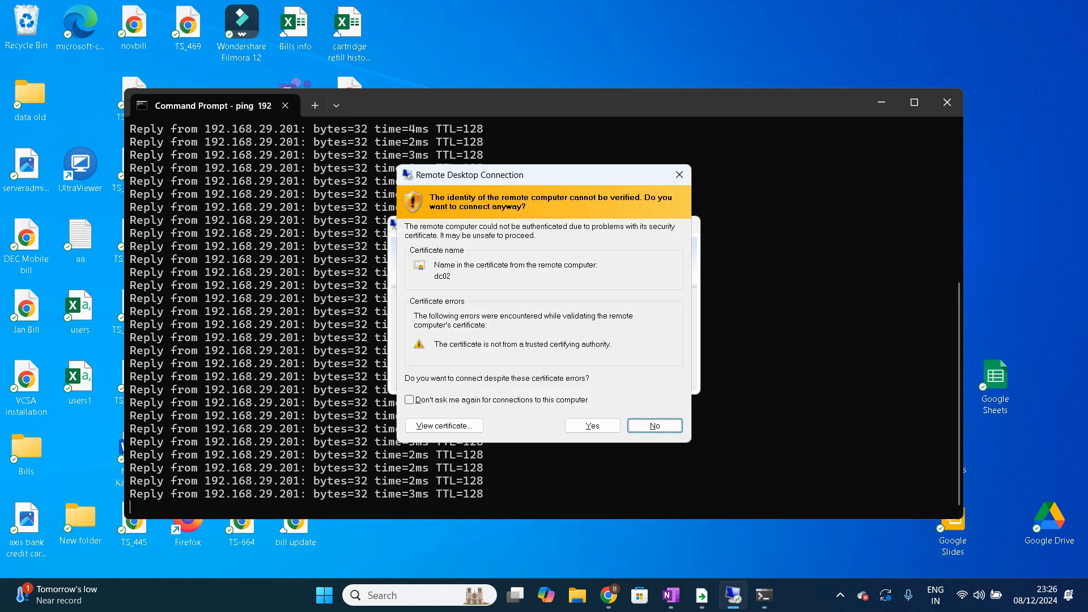
pyautogui.click(592, 426)
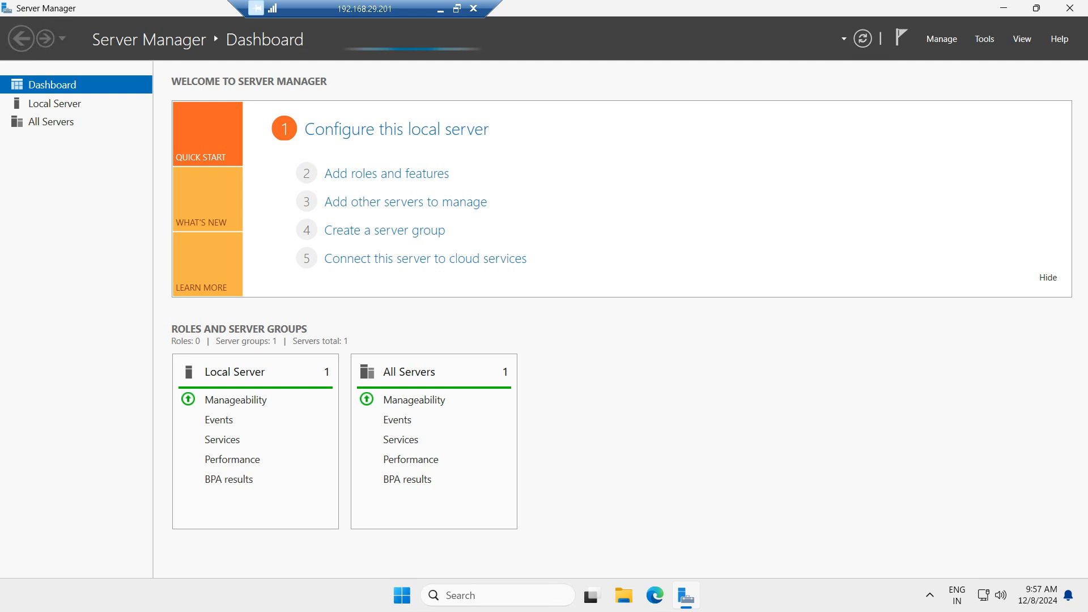
# Step: Close Server Manager on the remote server and reopen it from the Start menu
pyautogui.click(1069, 8)
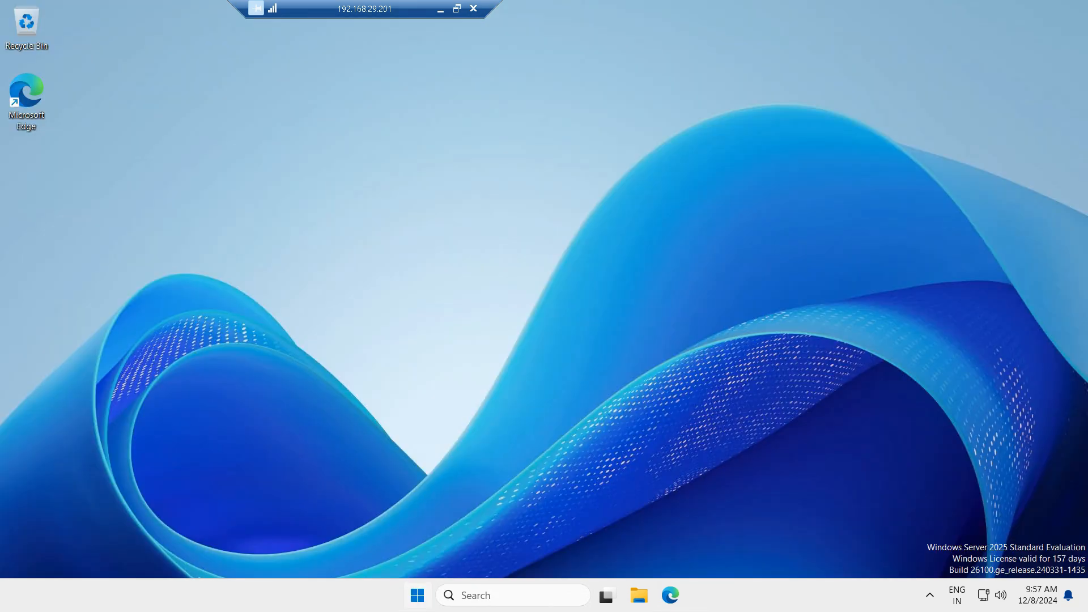
pyautogui.click(417, 595)
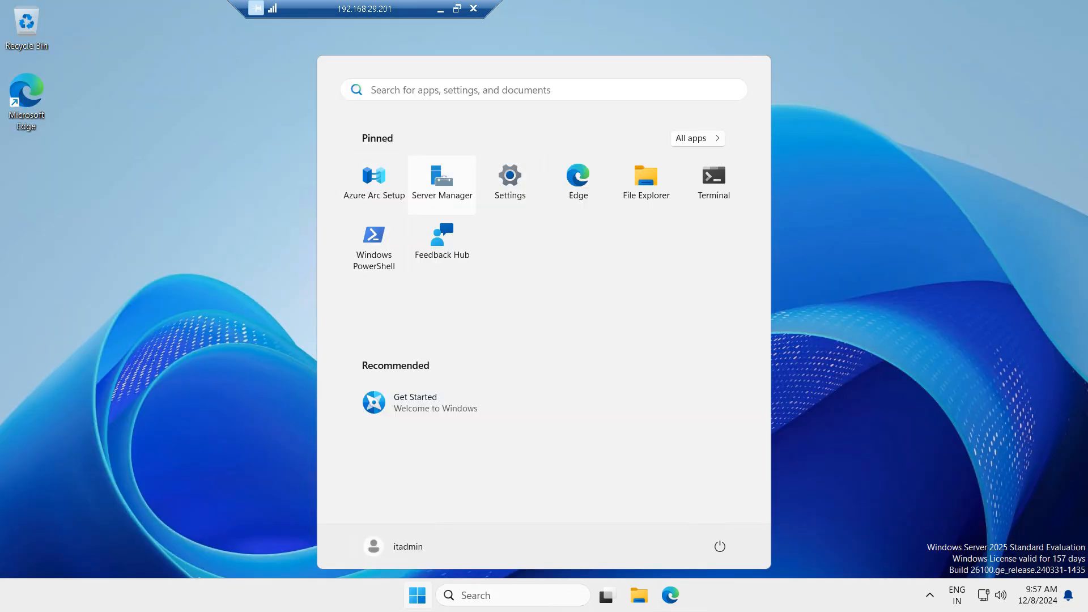
pyautogui.click(442, 183)
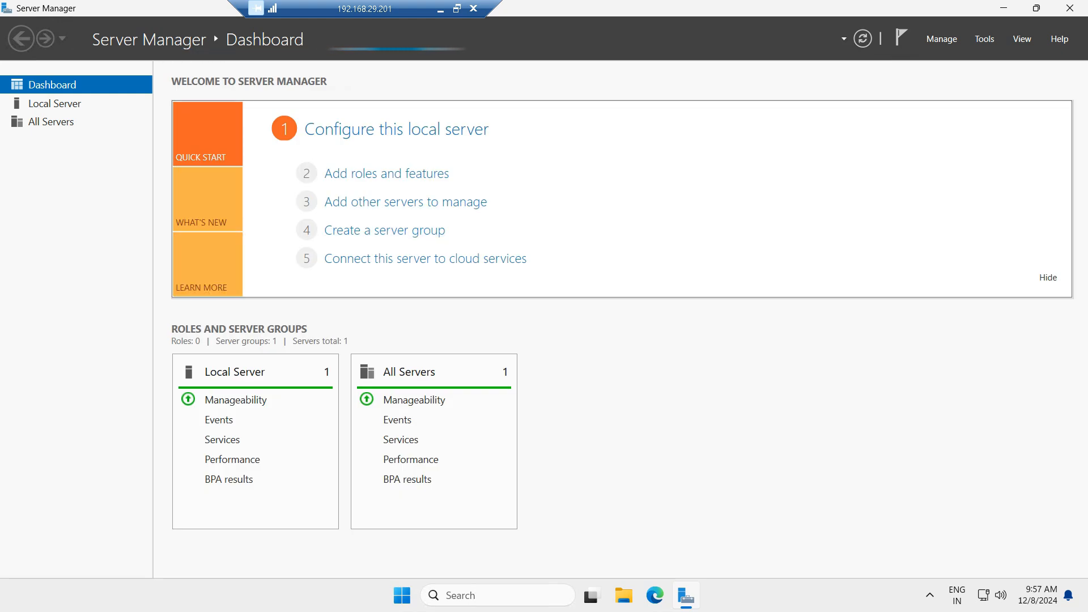
# Step: Open the Add Roles and Features wizard and proceed with a role-based installation on server dc02
pyautogui.click(941, 38)
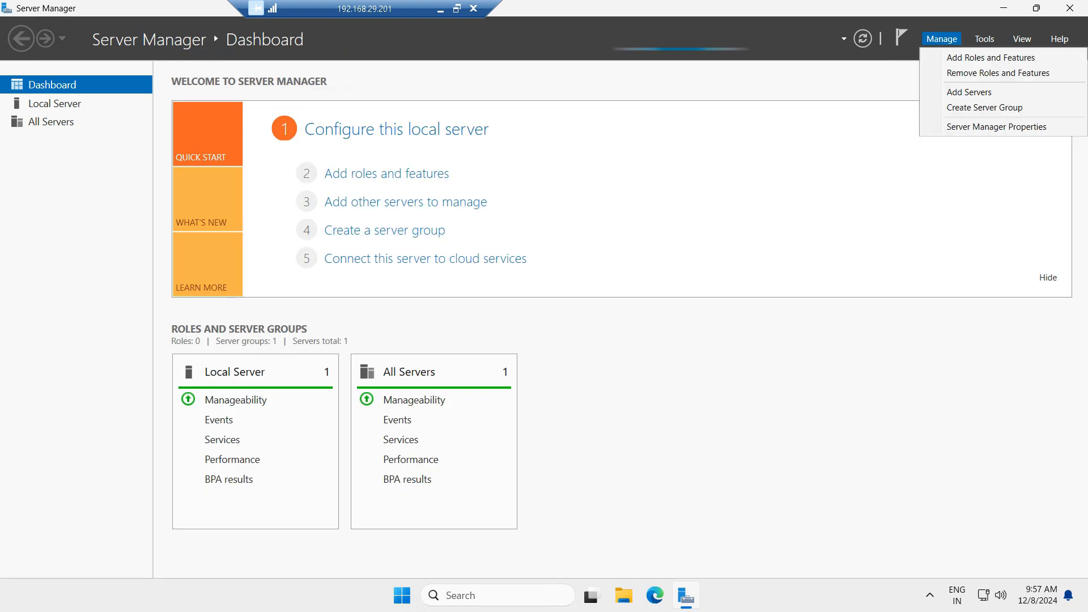
pyautogui.click(990, 57)
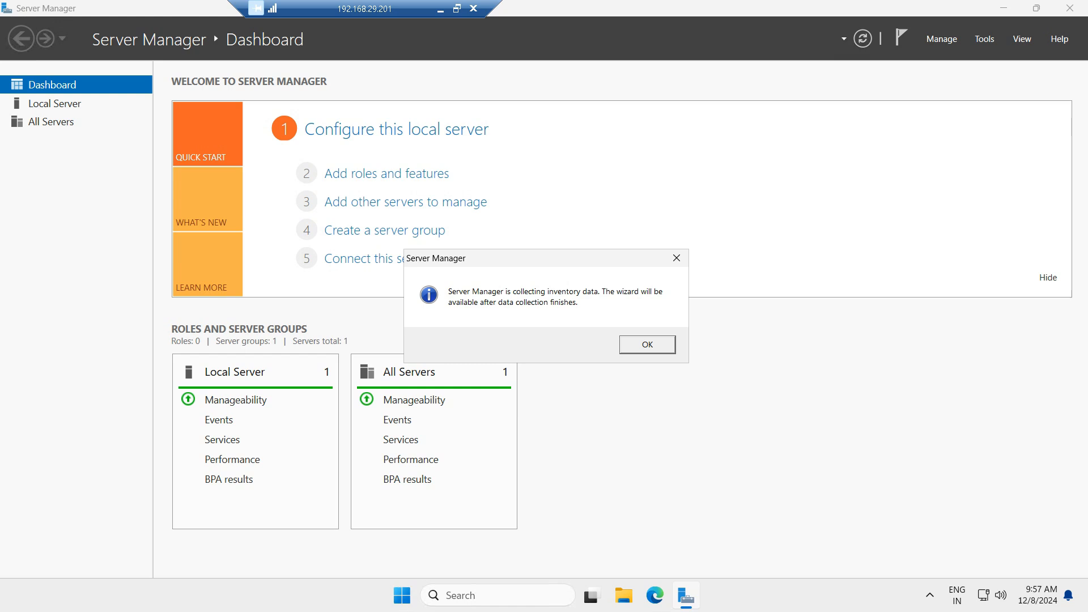
pyautogui.click(646, 344)
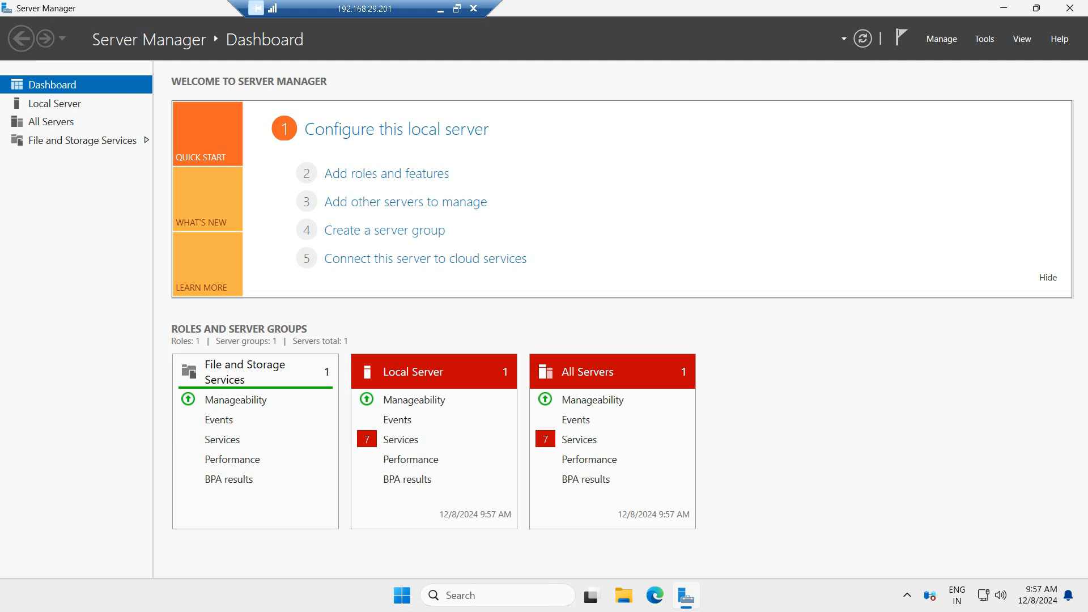
pyautogui.click(941, 39)
pyautogui.click(991, 57)
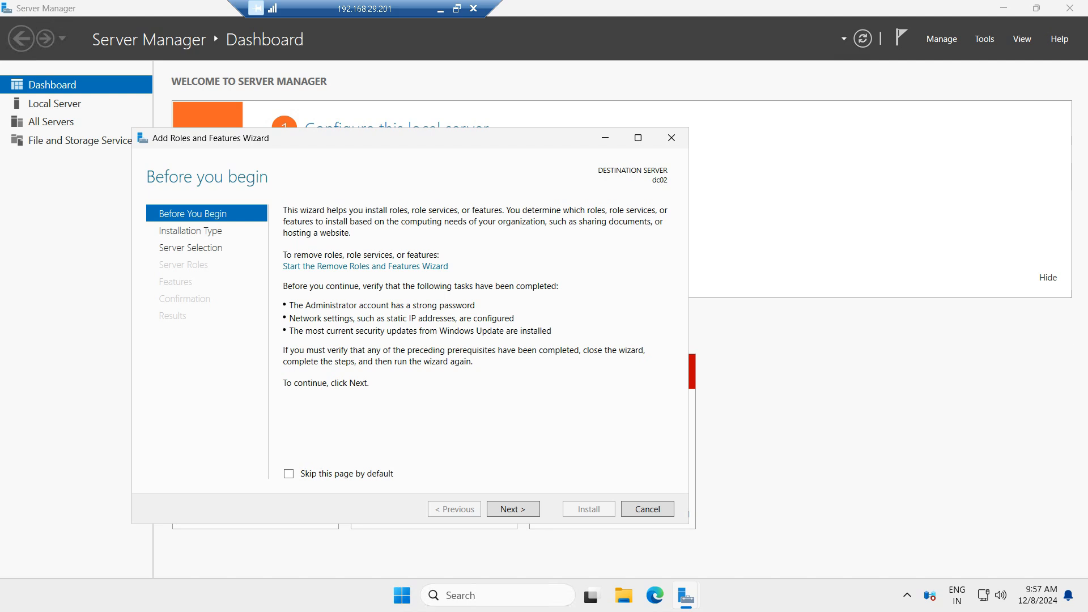
pyautogui.click(512, 509)
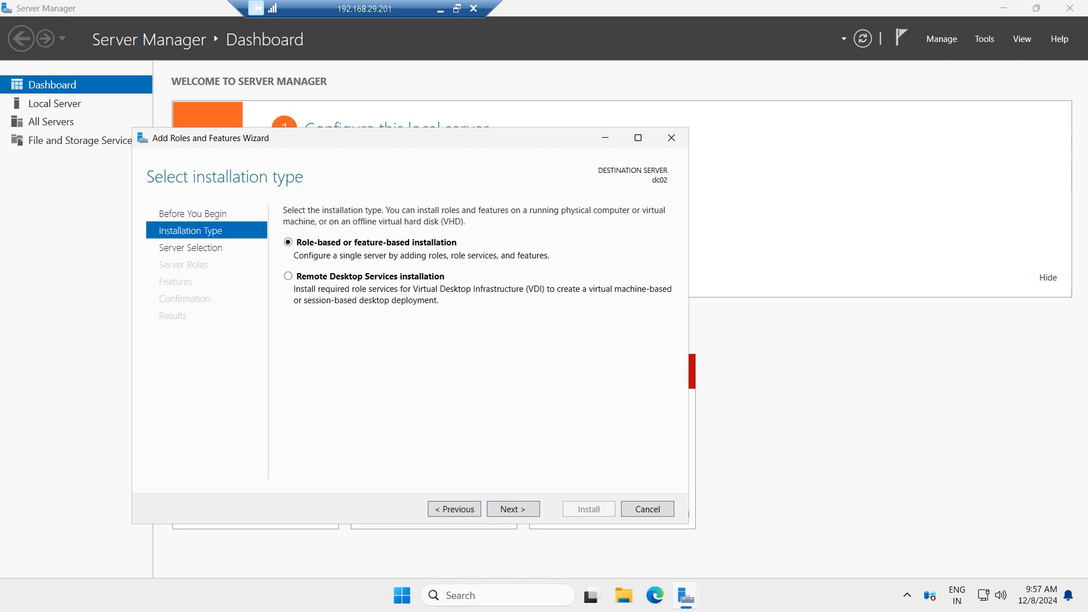
pyautogui.click(513, 508)
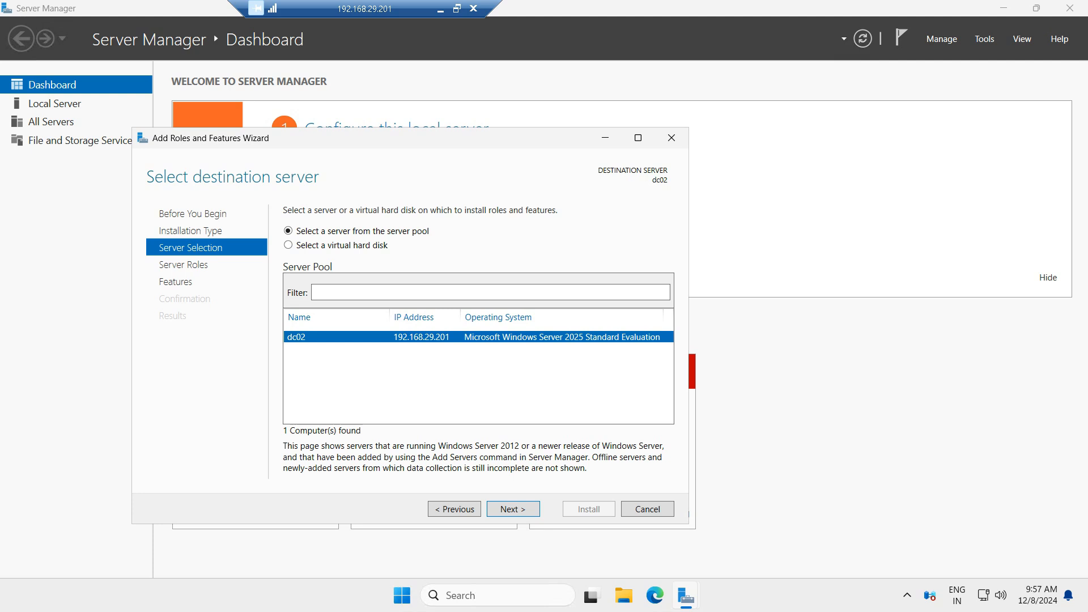
pyautogui.click(513, 509)
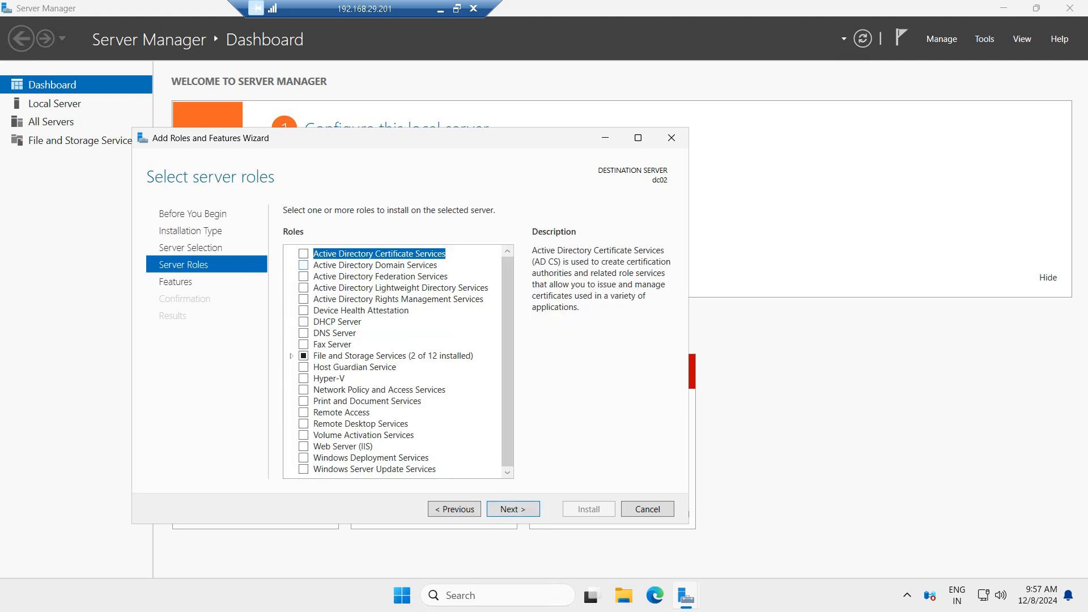
# Step: Select the Active Directory Domain Services and DNS Server roles, adding their required features
pyautogui.click(304, 264)
pyautogui.click(453, 451)
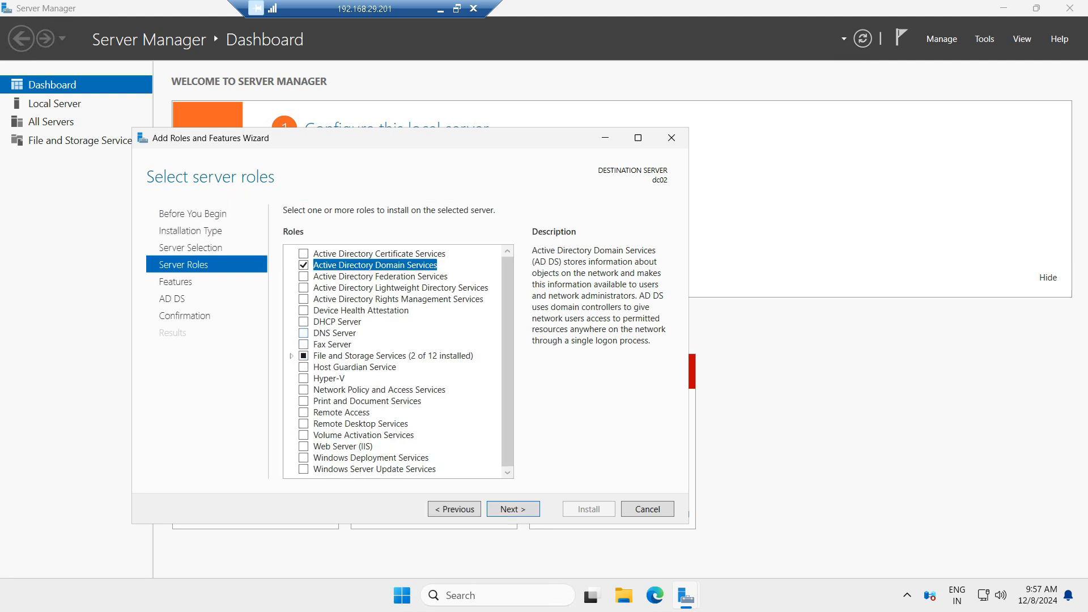
pyautogui.click(303, 332)
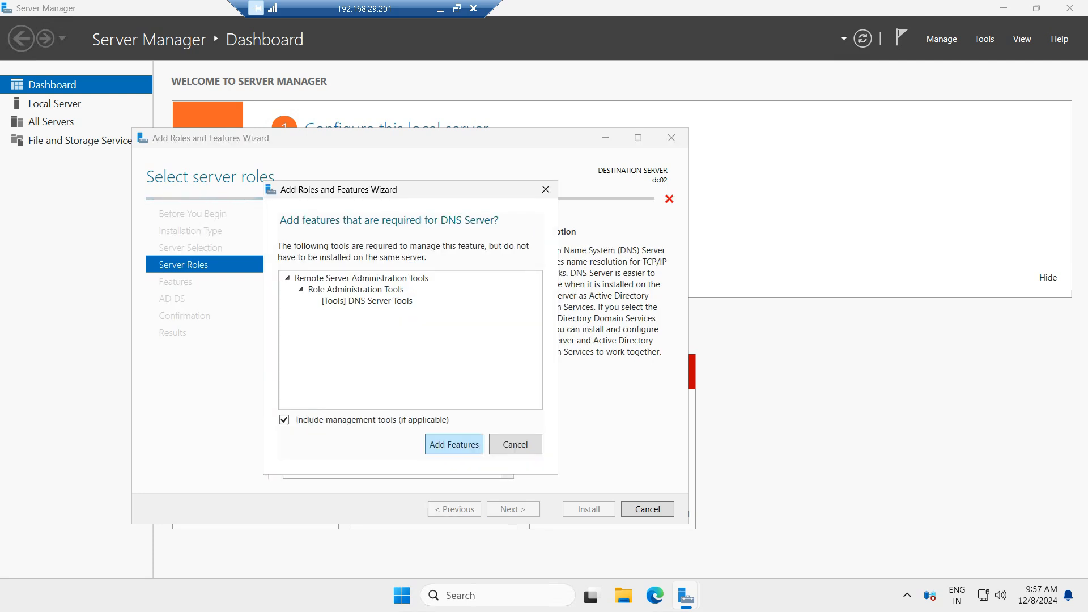
pyautogui.click(453, 447)
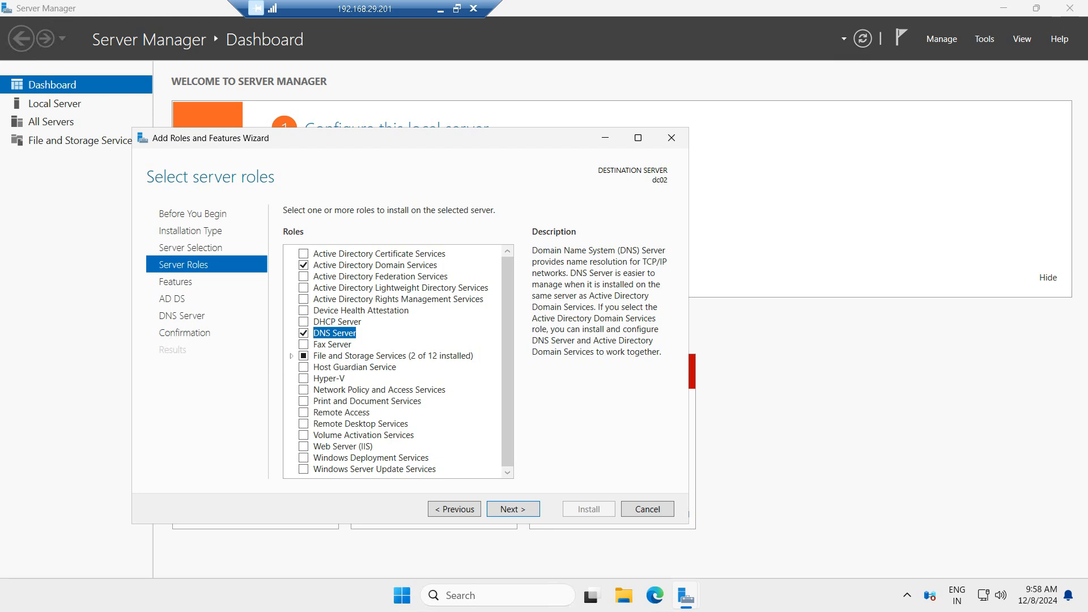
# Step: Continue past the Features, AD DS and DNS Server pages to the confirmation page
pyautogui.click(513, 509)
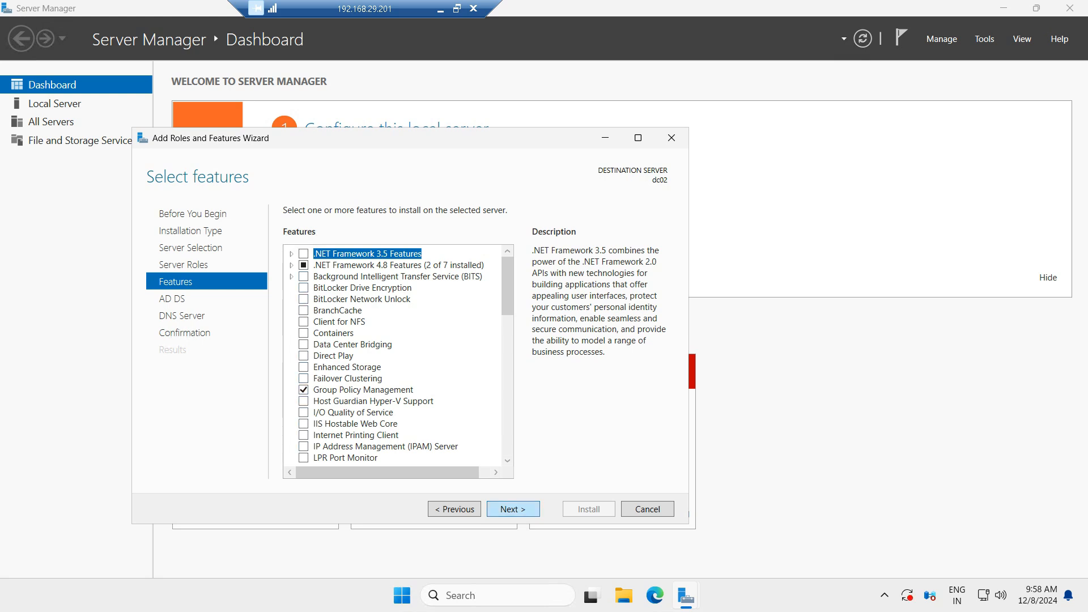
pyautogui.click(512, 509)
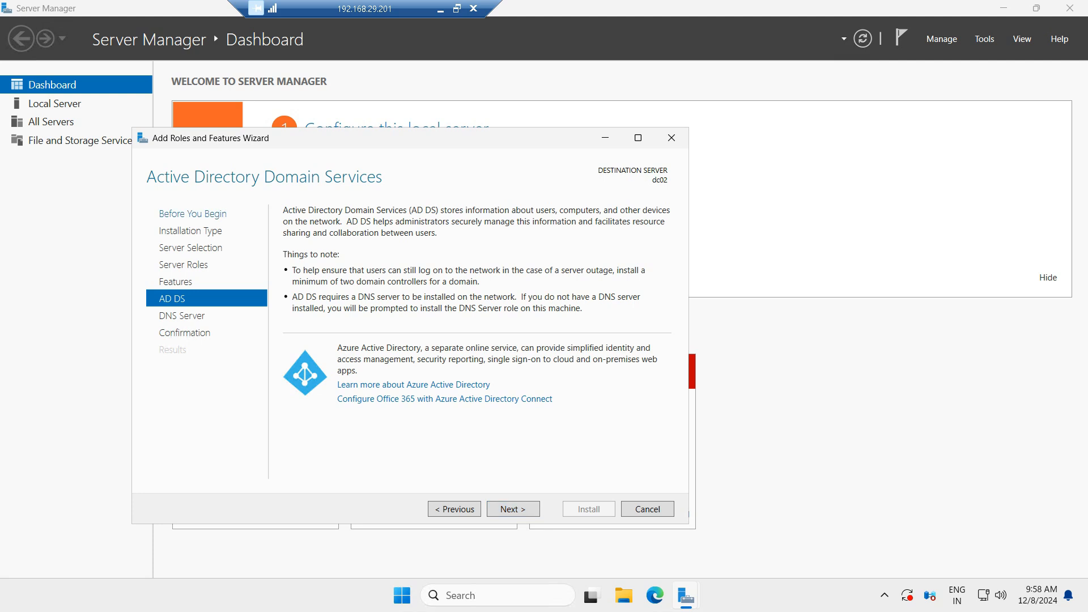
pyautogui.click(513, 509)
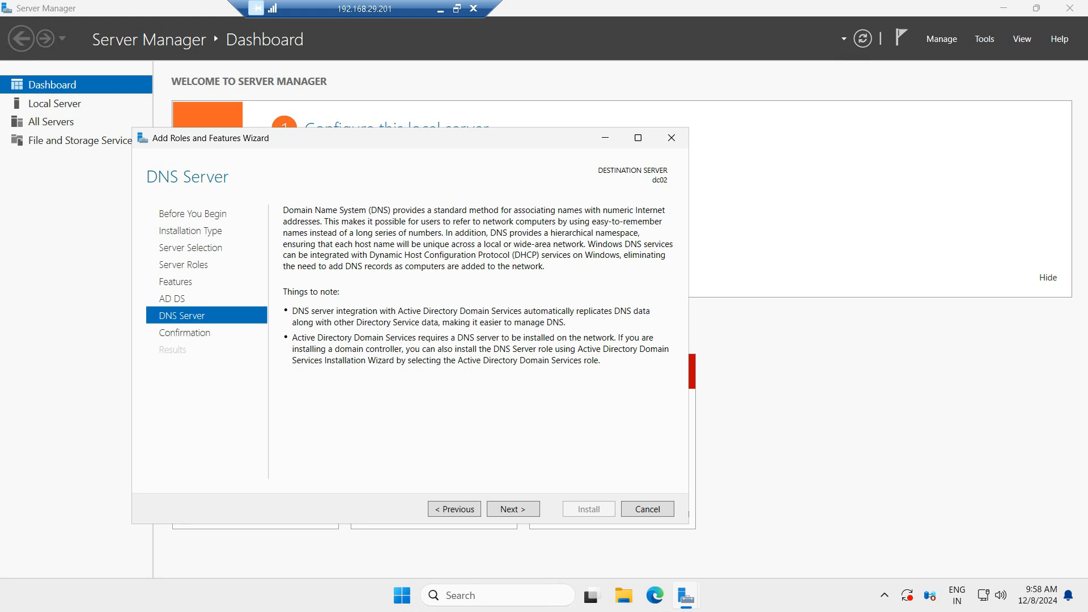
pyautogui.click(513, 509)
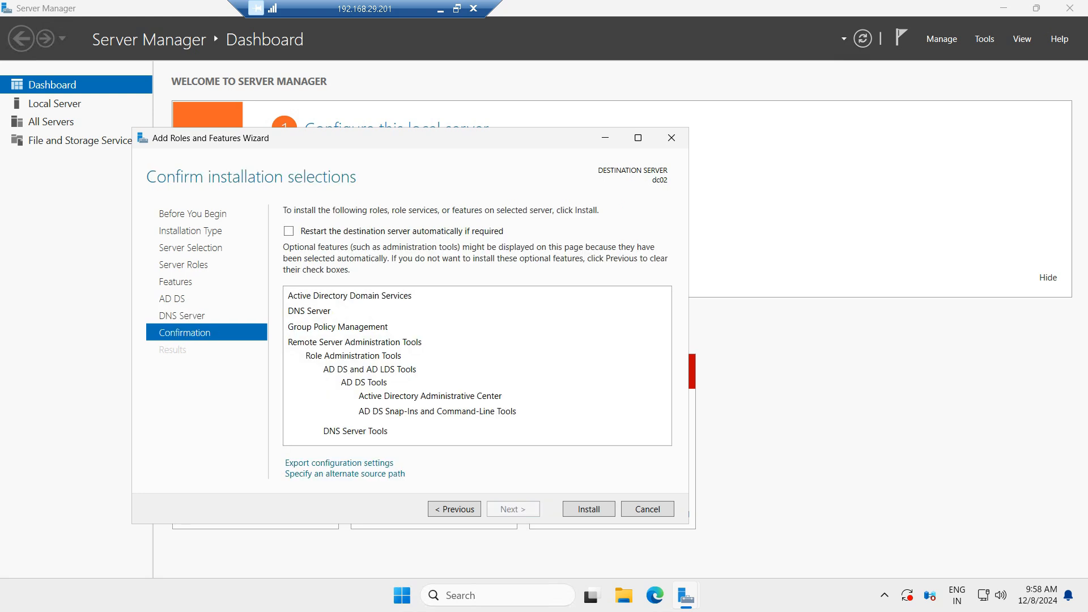
# Step: Enable automatic restart if required, install the selected roles, and close the wizard
pyautogui.click(288, 231)
pyautogui.click(589, 345)
pyautogui.click(588, 508)
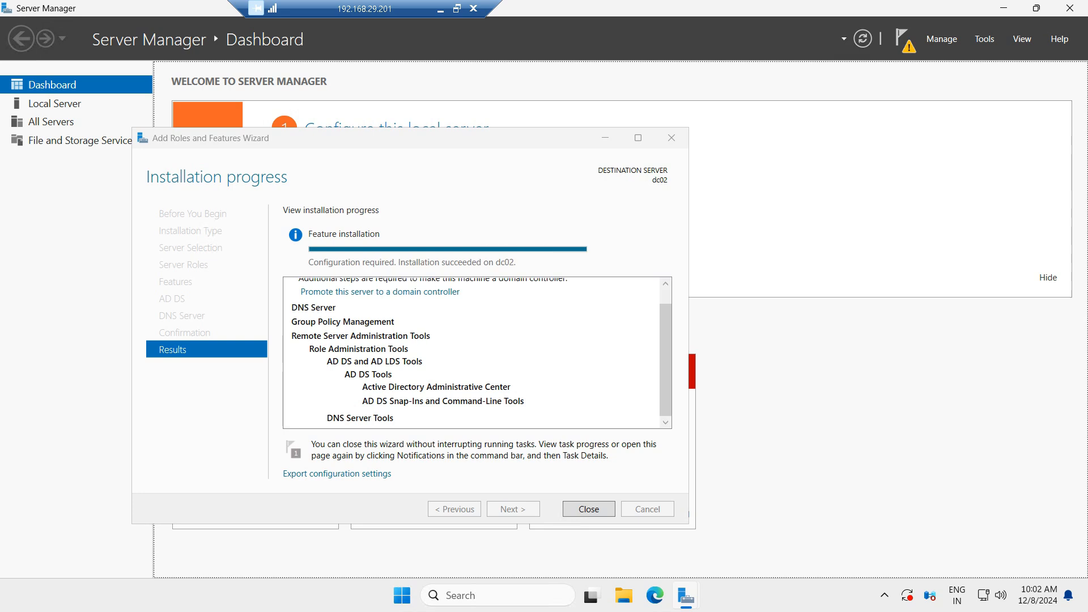
pyautogui.click(589, 508)
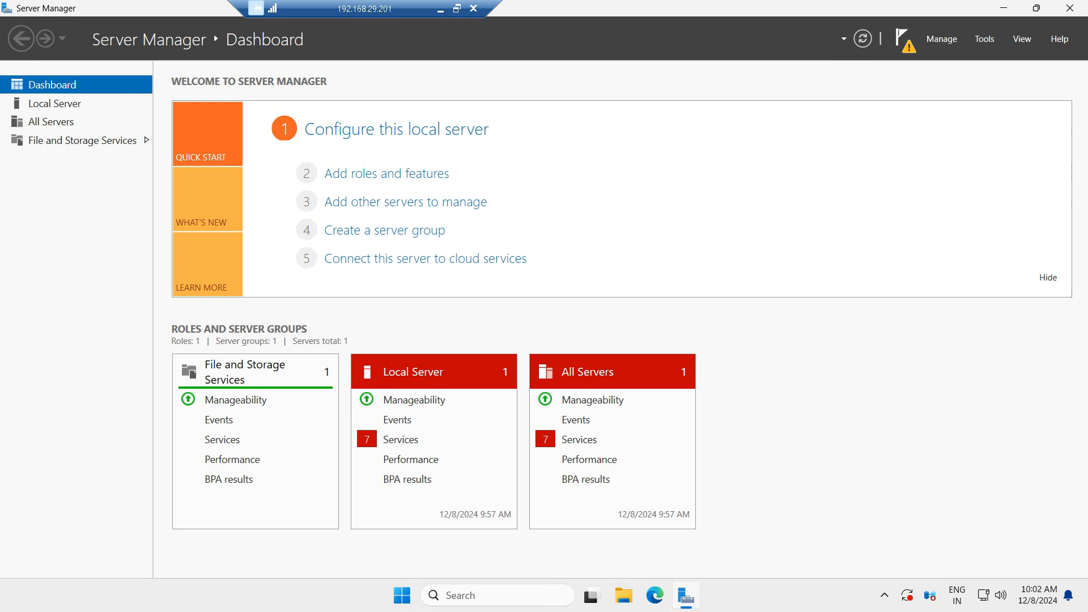
# Step: Open the notifications and start promoting this server to a domain controller
pyautogui.click(902, 38)
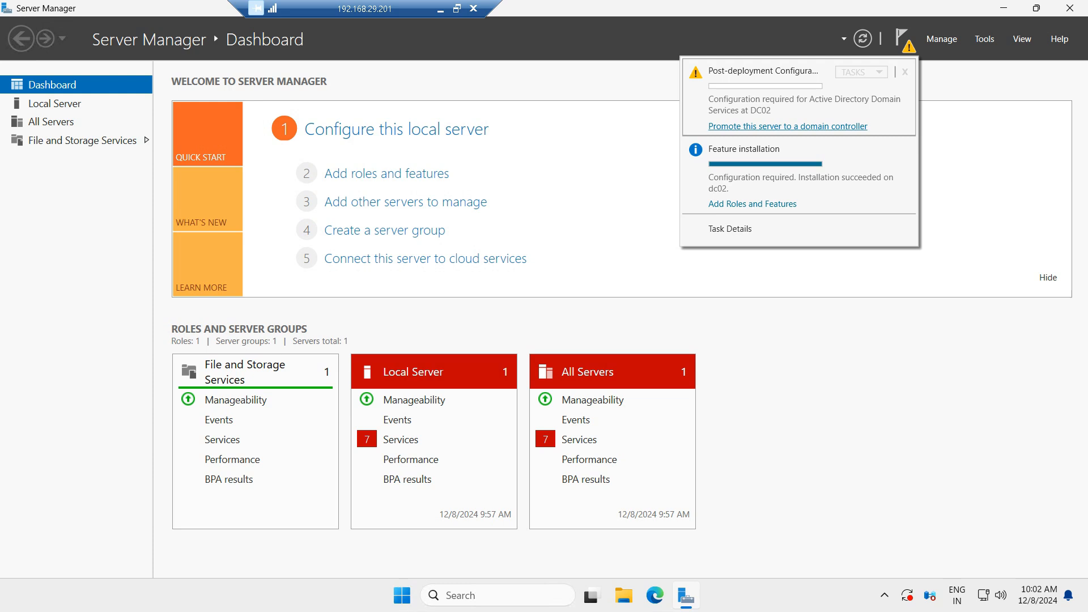
pyautogui.click(787, 126)
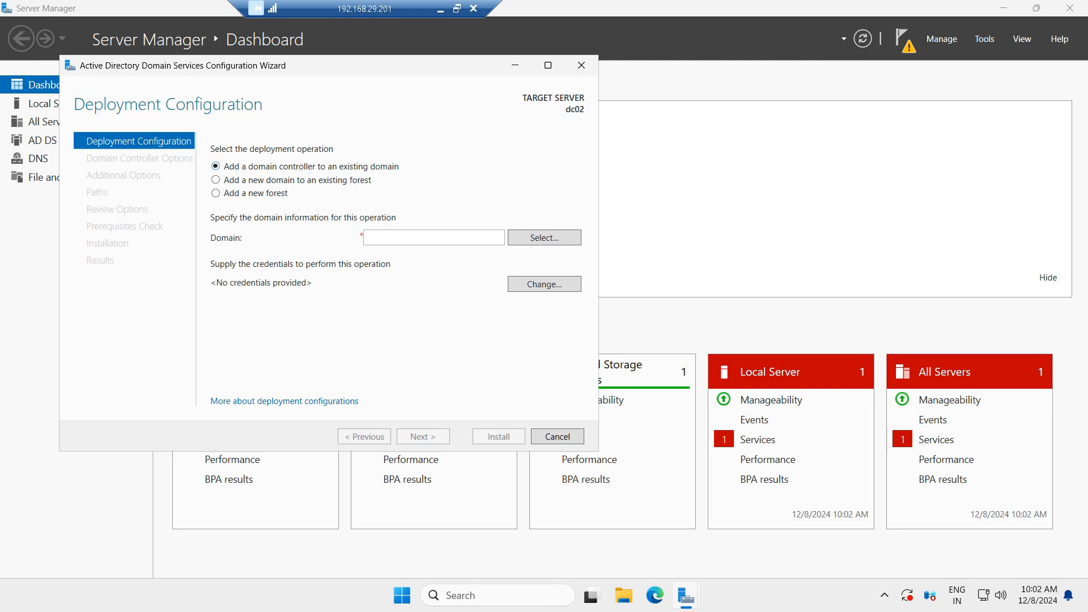
# Step: Enter stech.local as the existing domain for the new domain controller
pyautogui.click(422, 237)
pyautogui.write('stech.local')
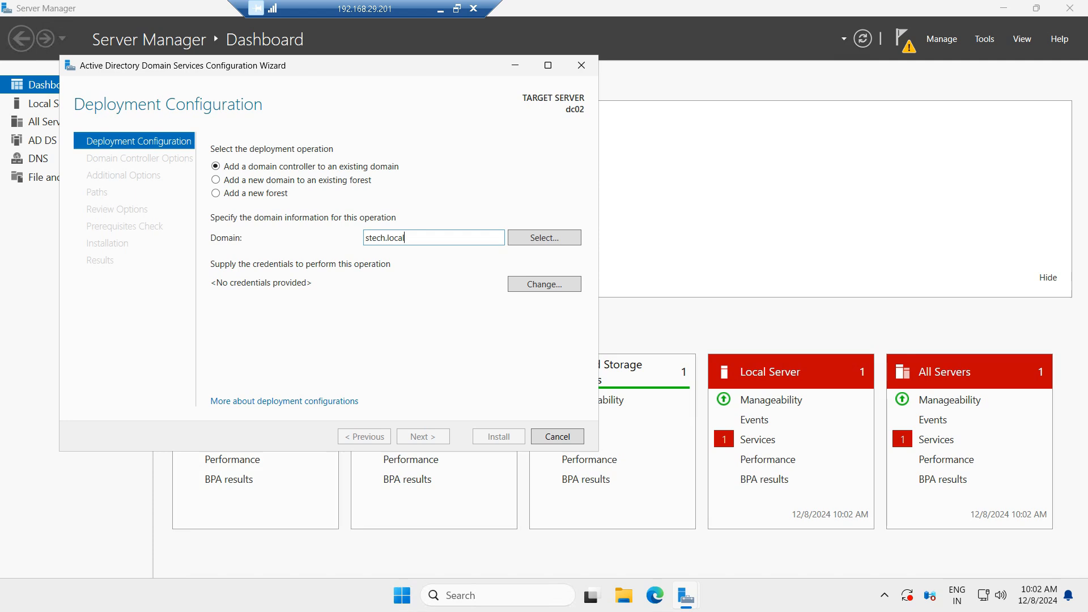
# Step: Supply stech.local\administrator and the domain administrator password as the credentials for the deployment operation
pyautogui.click(544, 284)
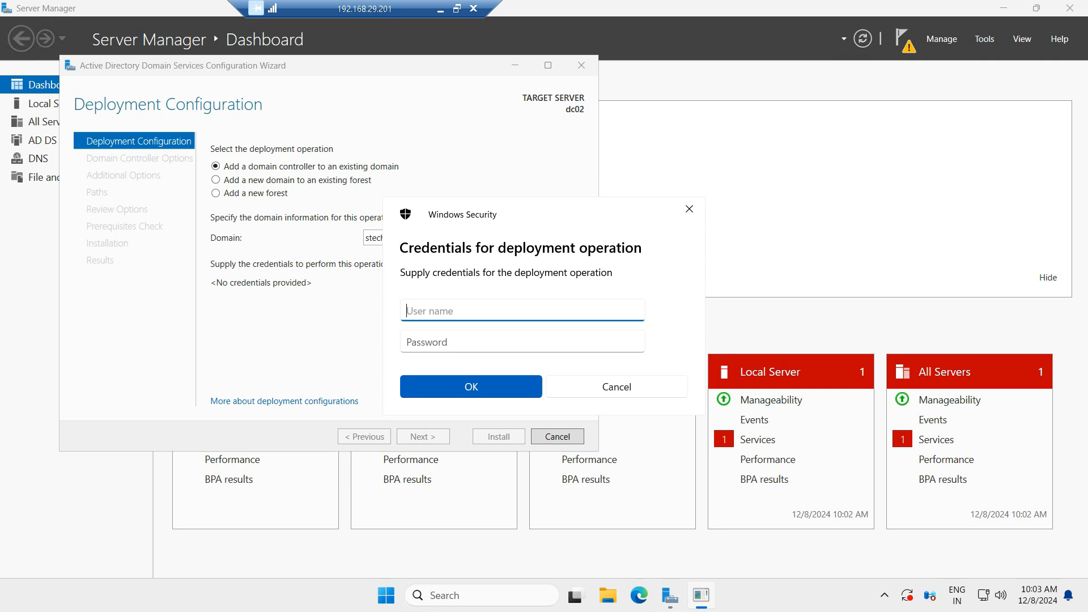
pyautogui.write('stech.local\\administrator')
pyautogui.press('Tab')
pyautogui.write('*********')
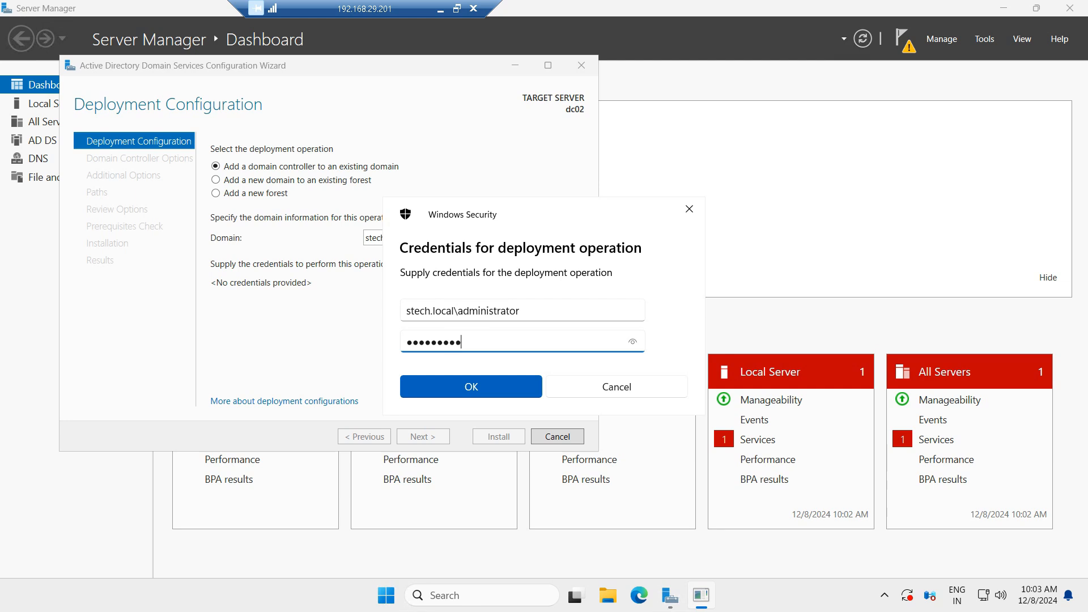
pyautogui.press('Return')
# Step: Select stech.local from the forest's domain list and continue to the domain controller options
pyautogui.click(110, 139)
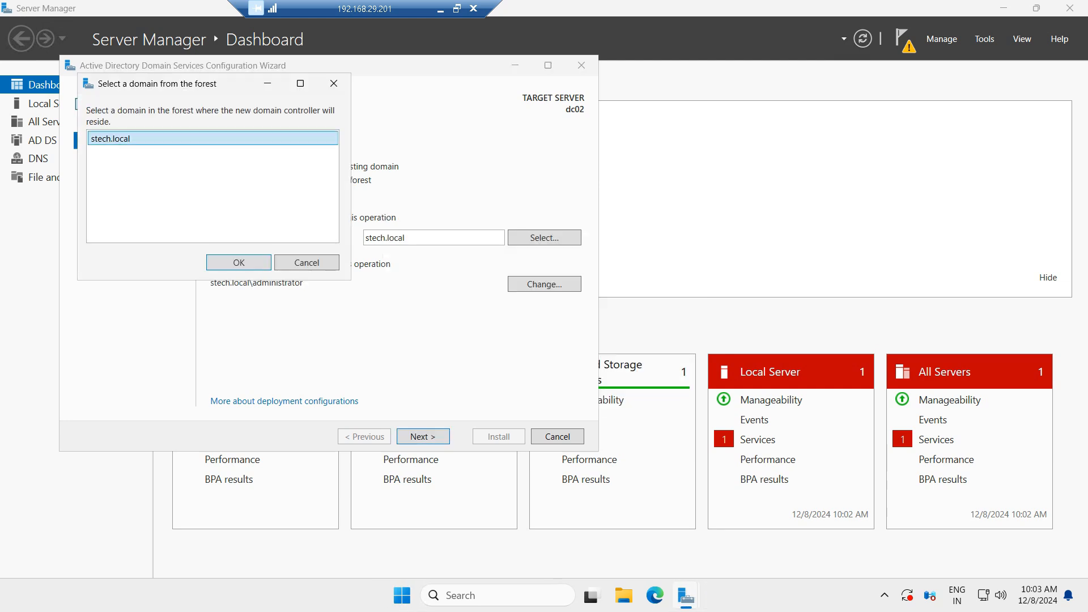
pyautogui.press('Return')
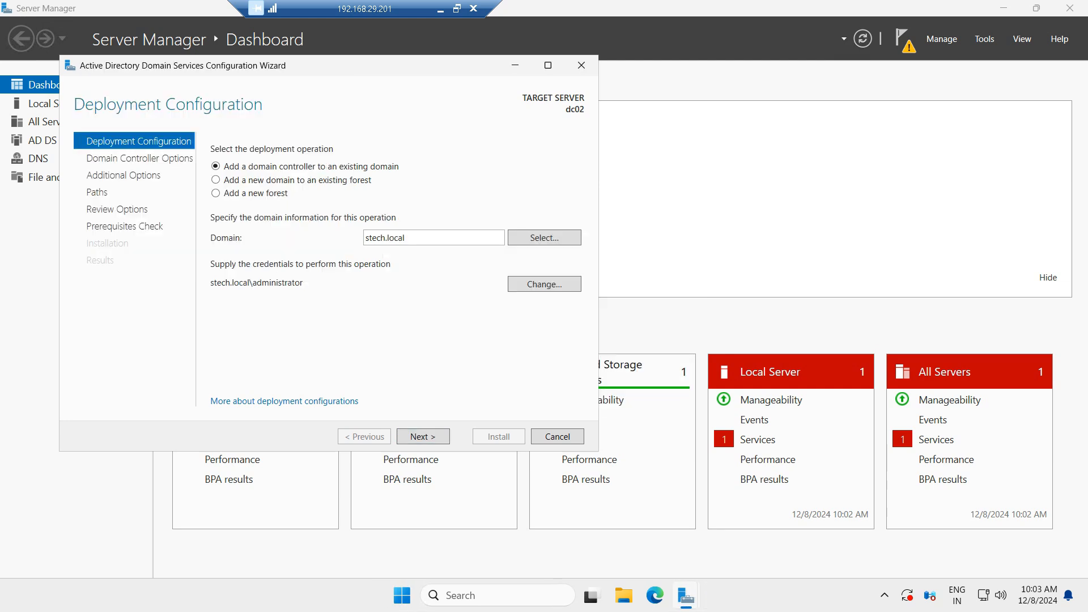
pyautogui.press('Return')
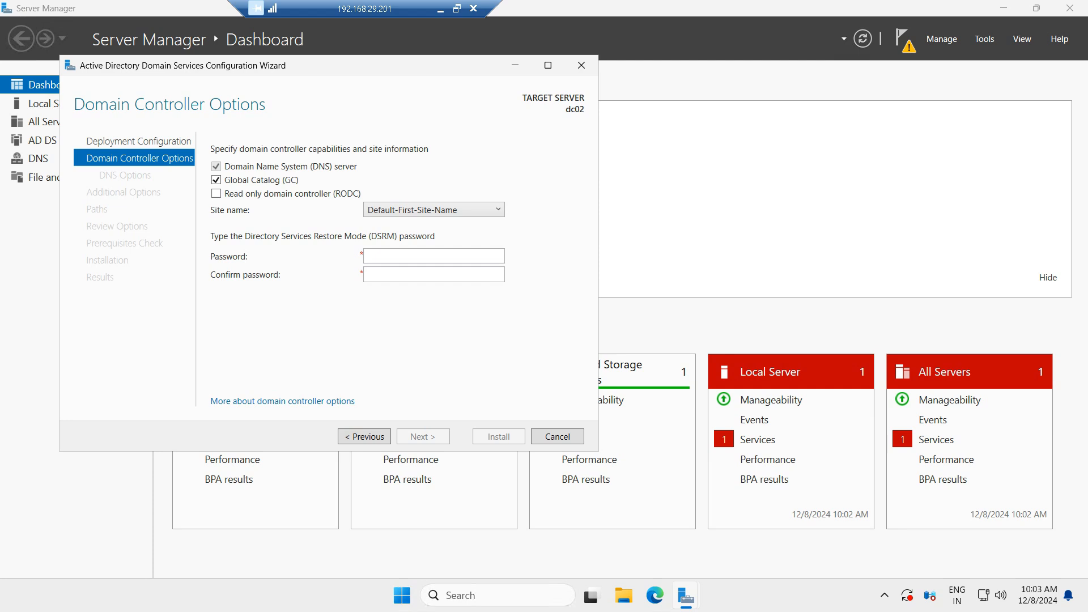
# Step: Type a DSRM password and its confirmation, and choose Default-First-Site-Name as the site
pyautogui.click(433, 256)
pyautogui.write('•••••••••')
pyautogui.press('Tab')
pyautogui.write('•••••••••')
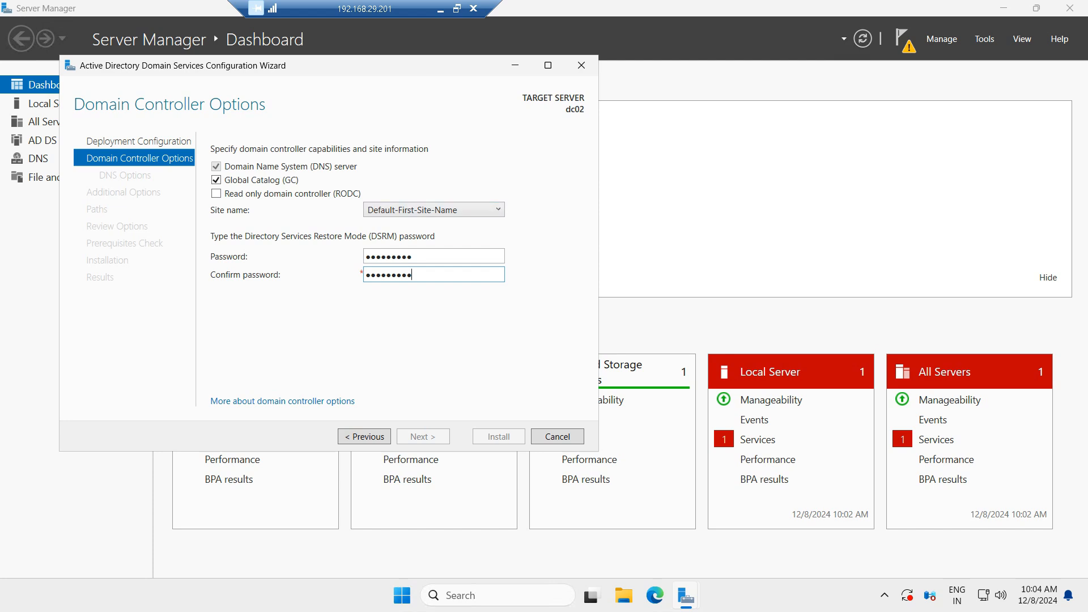
pyautogui.click(434, 210)
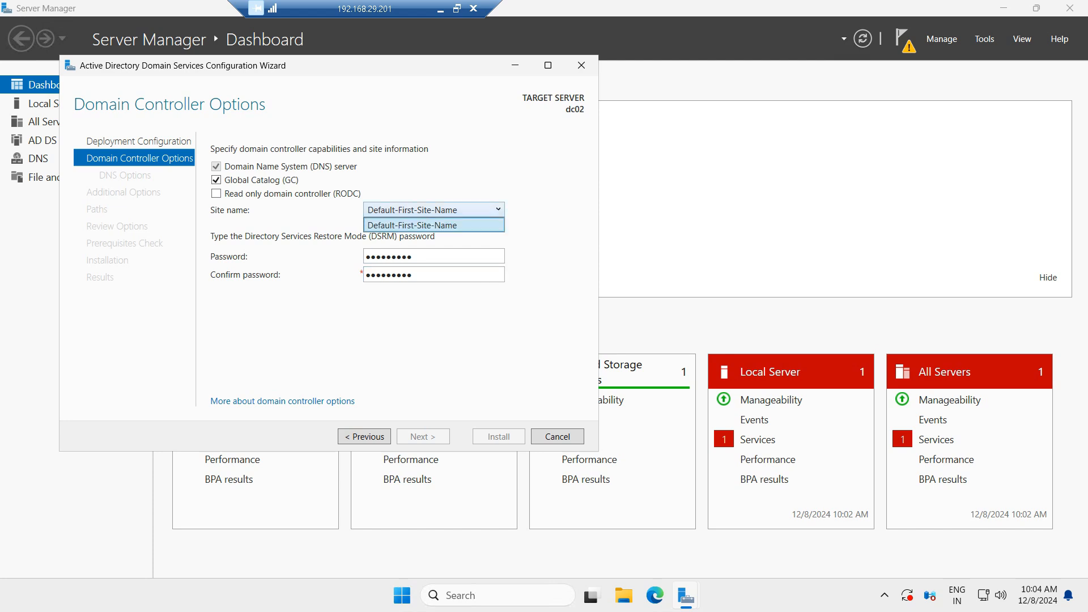
pyautogui.click(434, 225)
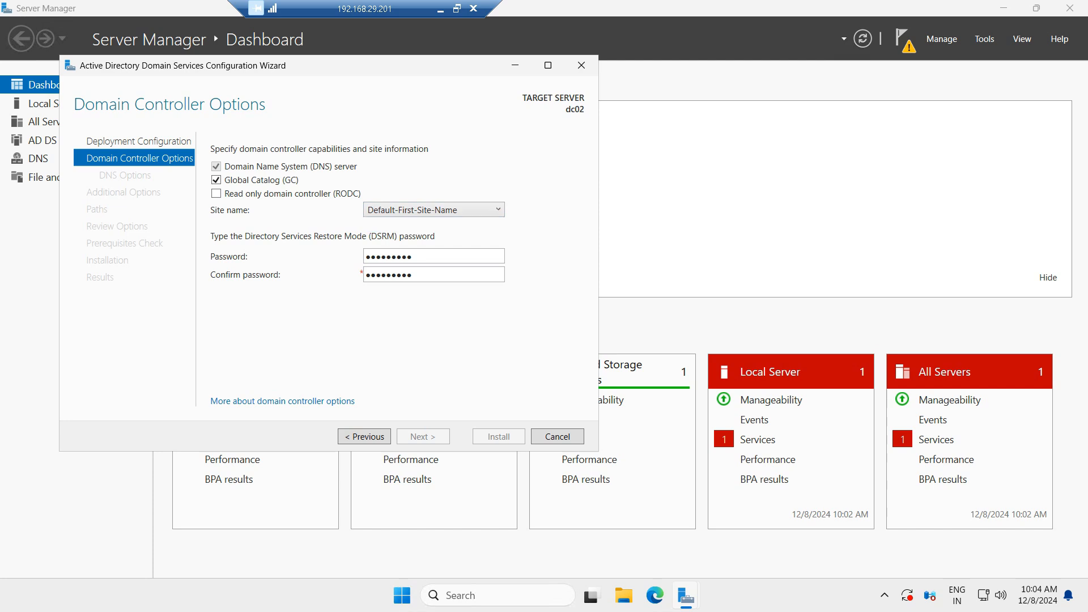
# Step: Re-enter the DSRM password and its confirmation, then continue to DNS Options
pyautogui.press('Tab')
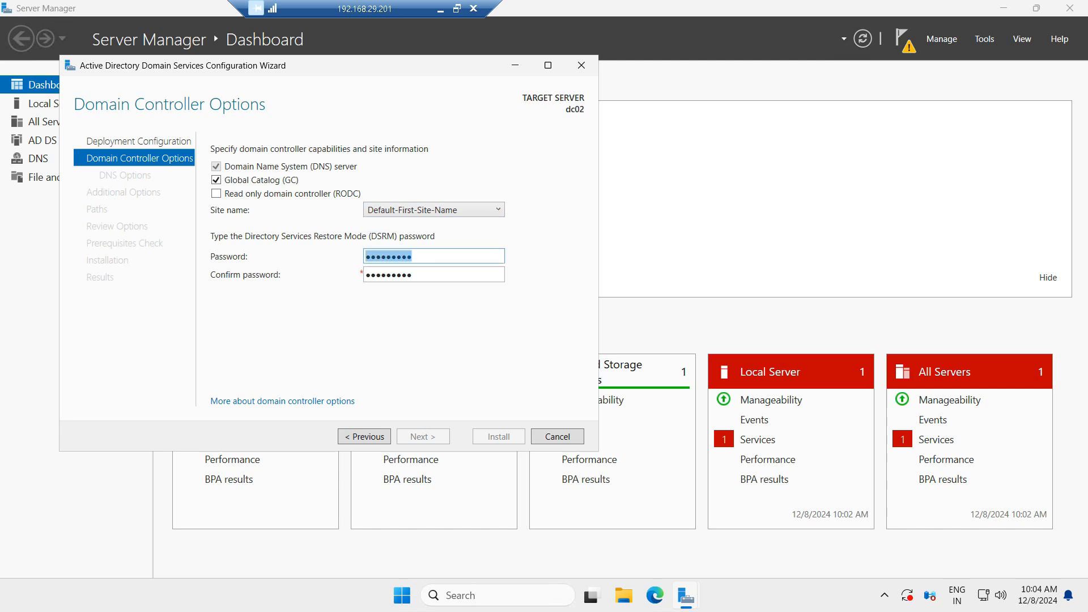
pyautogui.write('••••')
pyautogui.press('BackSpace')
pyautogui.press('BackSpace')
pyautogui.press('BackSpace')
pyautogui.press('BackSpace')
pyautogui.write('••••••••••••••')
pyautogui.press('Tab')
pyautogui.write('••••••••')
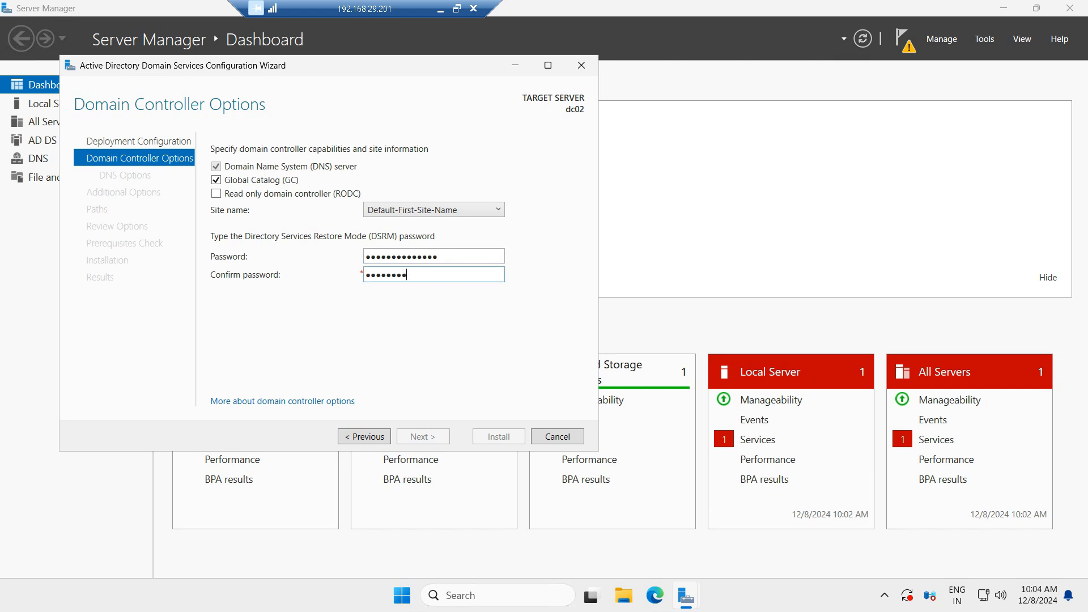
pyautogui.press('BackSpace')
pyautogui.press('BackSpace')
pyautogui.press('BackSpace')
pyautogui.press('BackSpace')
pyautogui.press('BackSpace')
pyautogui.press('BackSpace')
pyautogui.press('BackSpace')
pyautogui.press('BackSpace')
pyautogui.write('••••••••••••••')
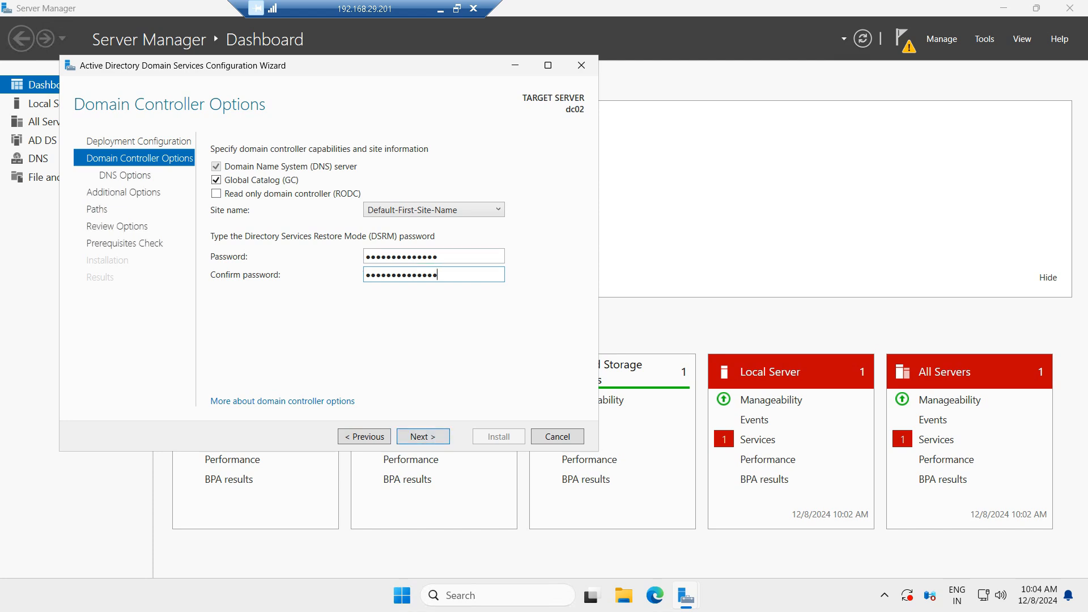
pyautogui.press('Return')
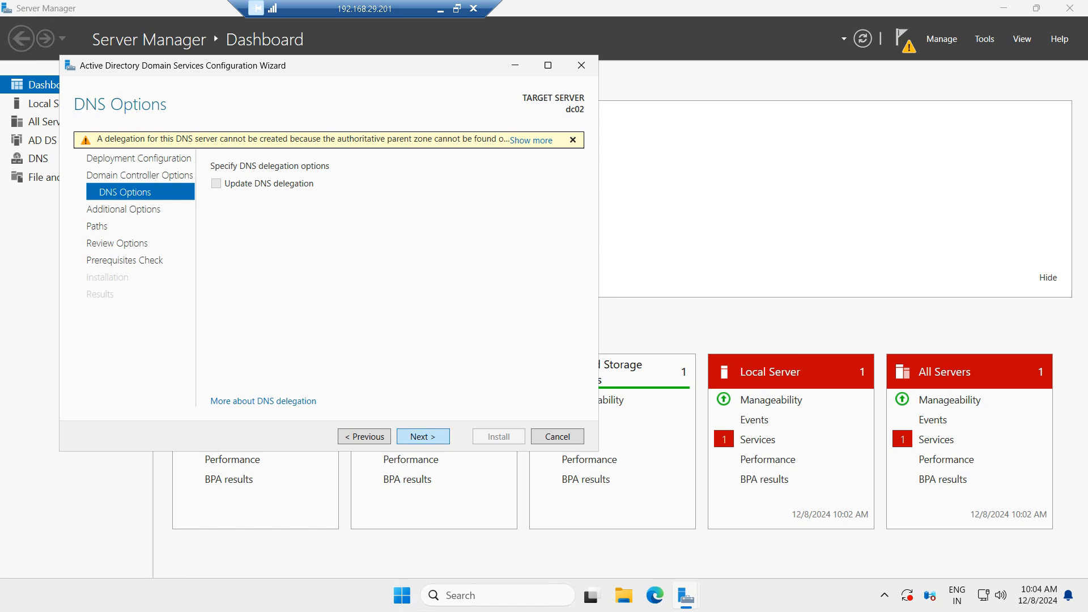
# Step: Continue past DNS Options, Additional Options replicating from any domain controller, and the default database, log and SYSVOL paths
pyautogui.press('Return')
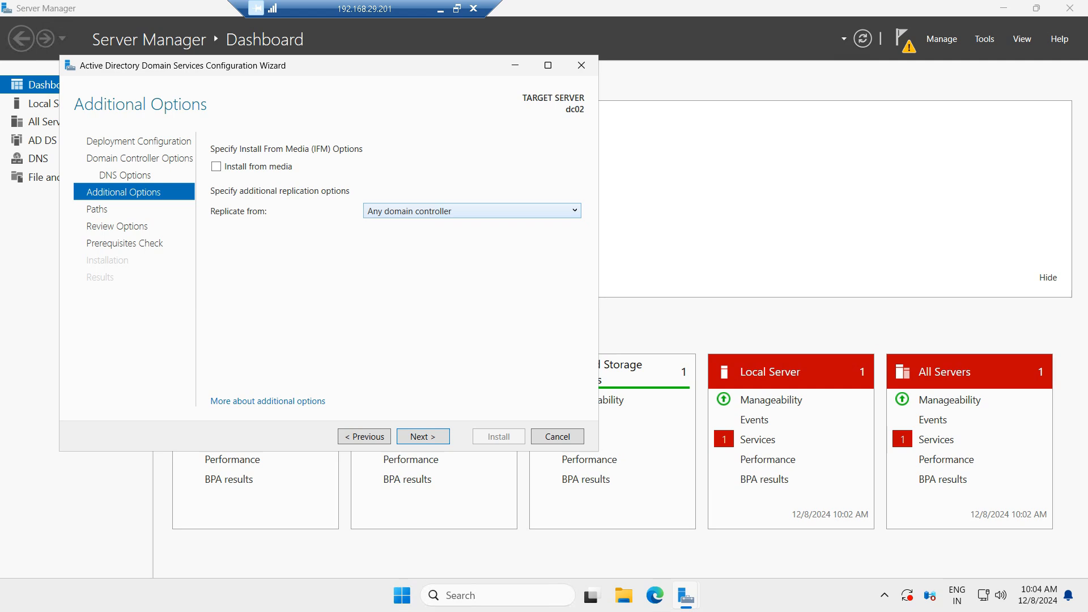
pyautogui.click(472, 211)
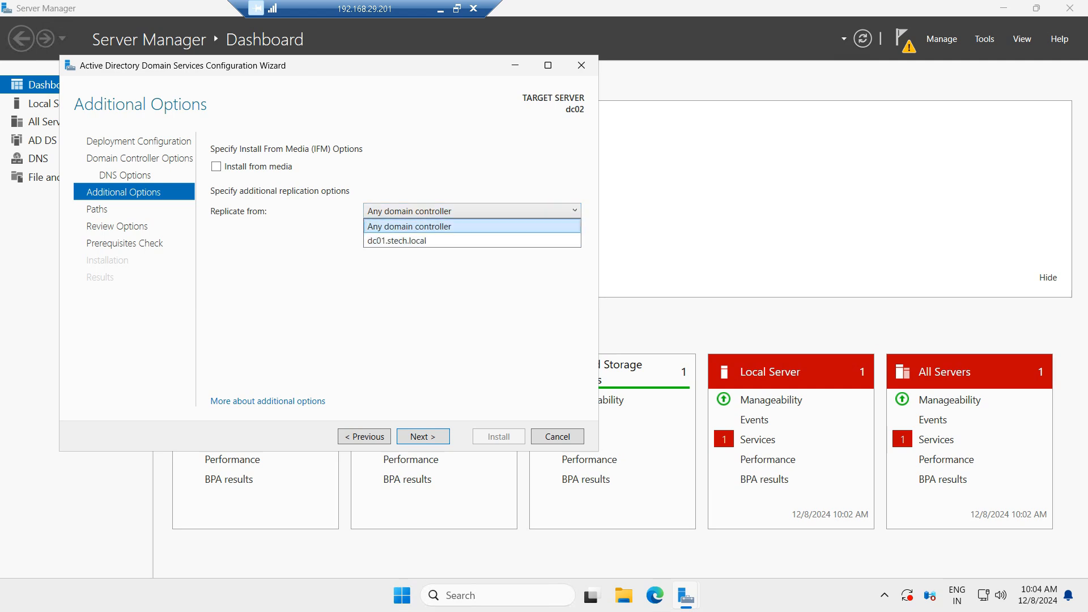
pyautogui.press('Escape')
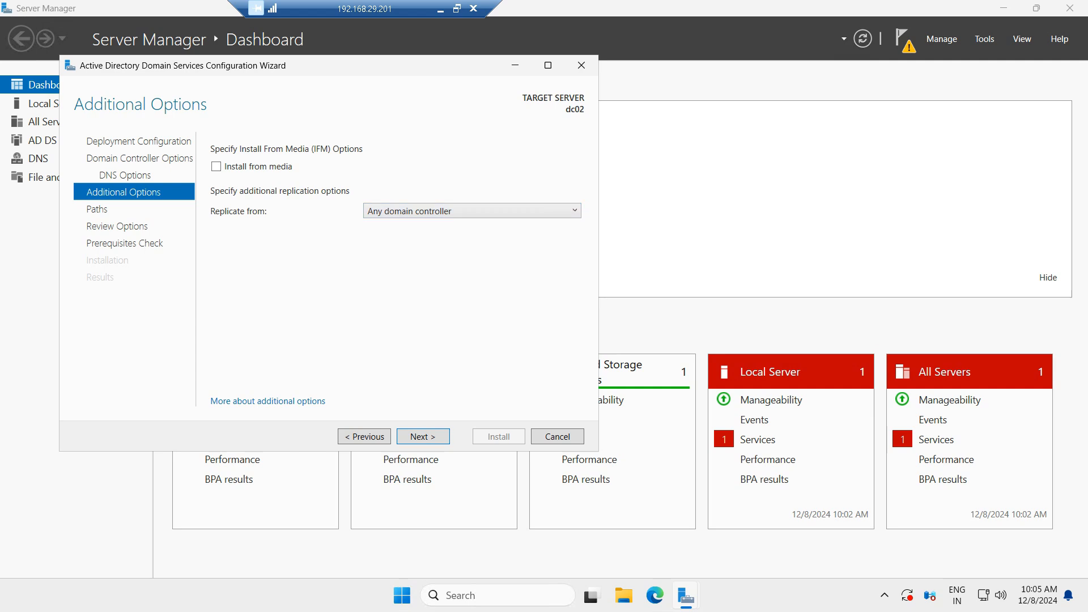
pyautogui.press('Return')
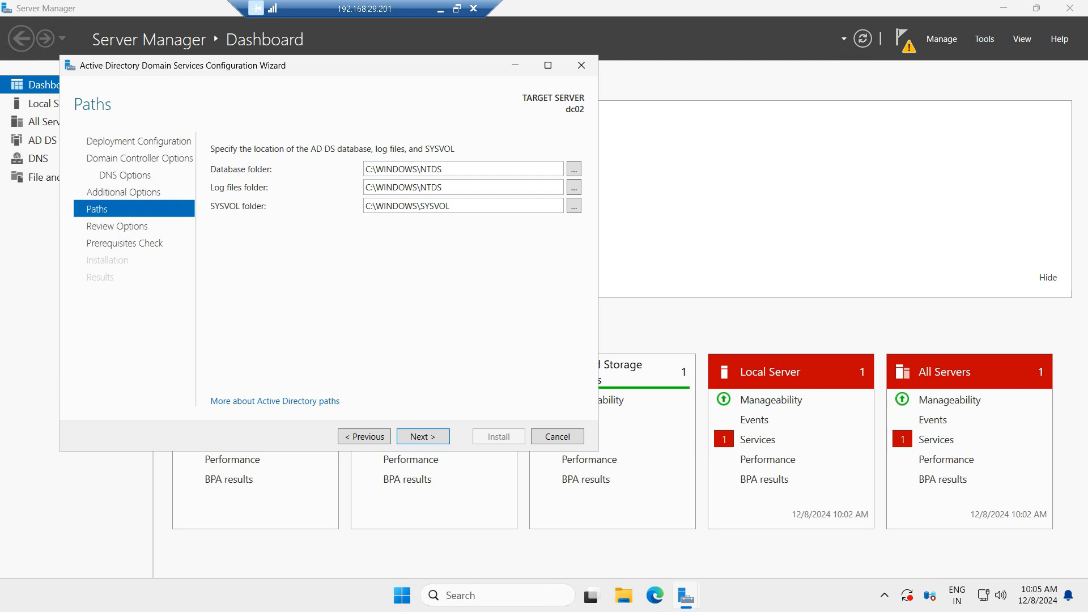
pyautogui.press('Return')
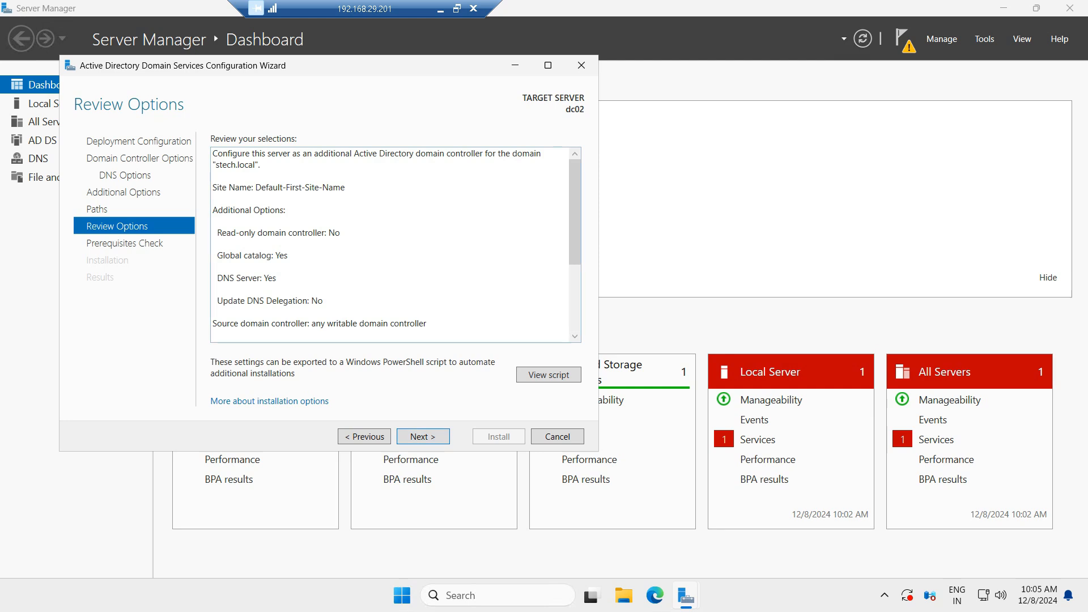
# Step: Review the selections, pass the prerequisites check, and install the domain controller
pyautogui.scroll(-4, 391, 243)
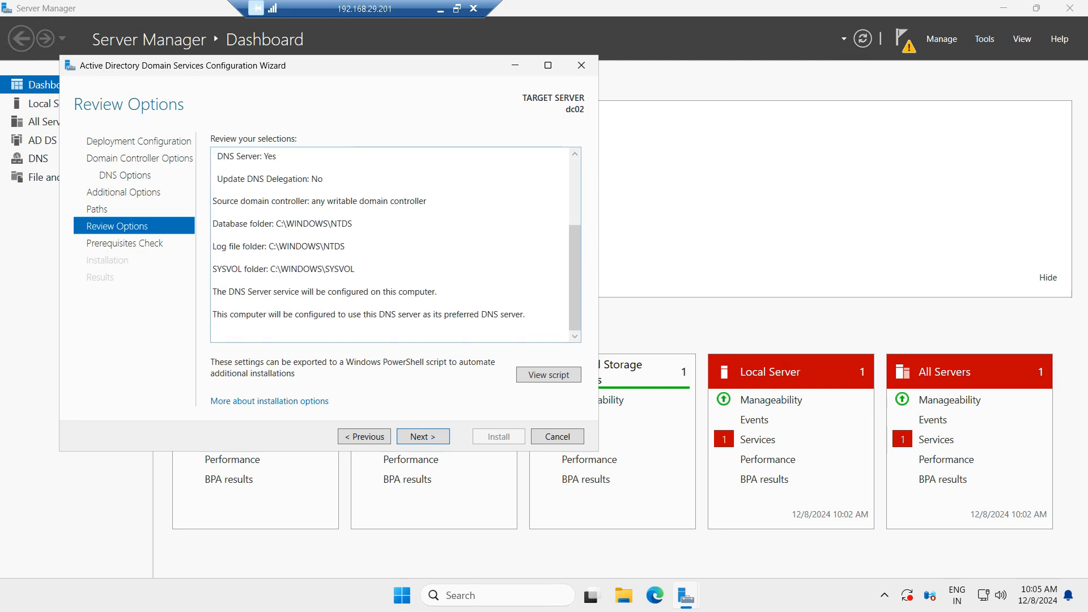
pyautogui.scroll(4, 391, 243)
pyautogui.press('Return')
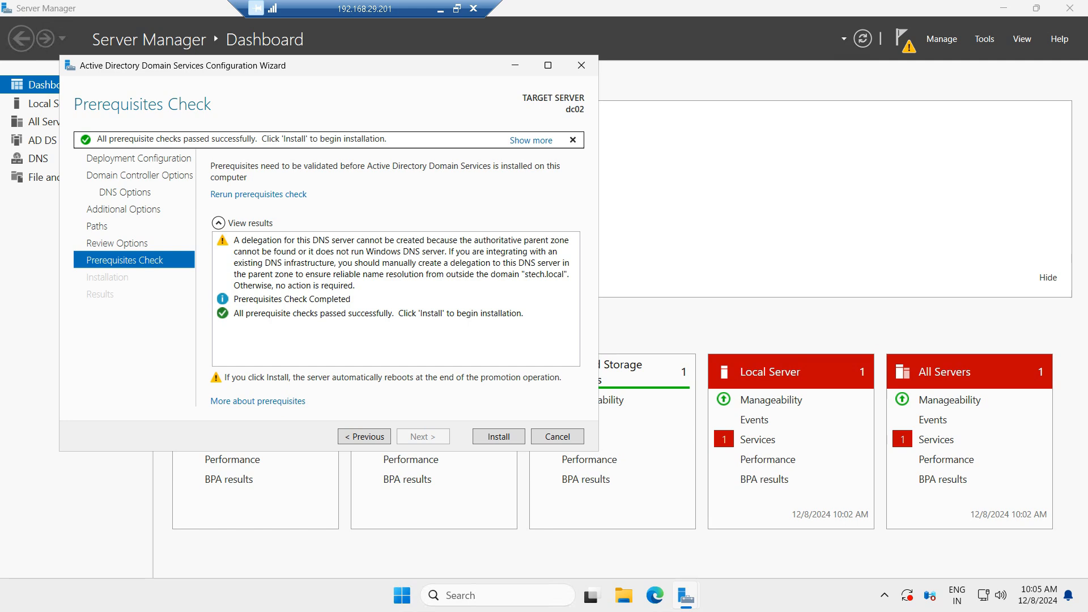
pyautogui.click(498, 436)
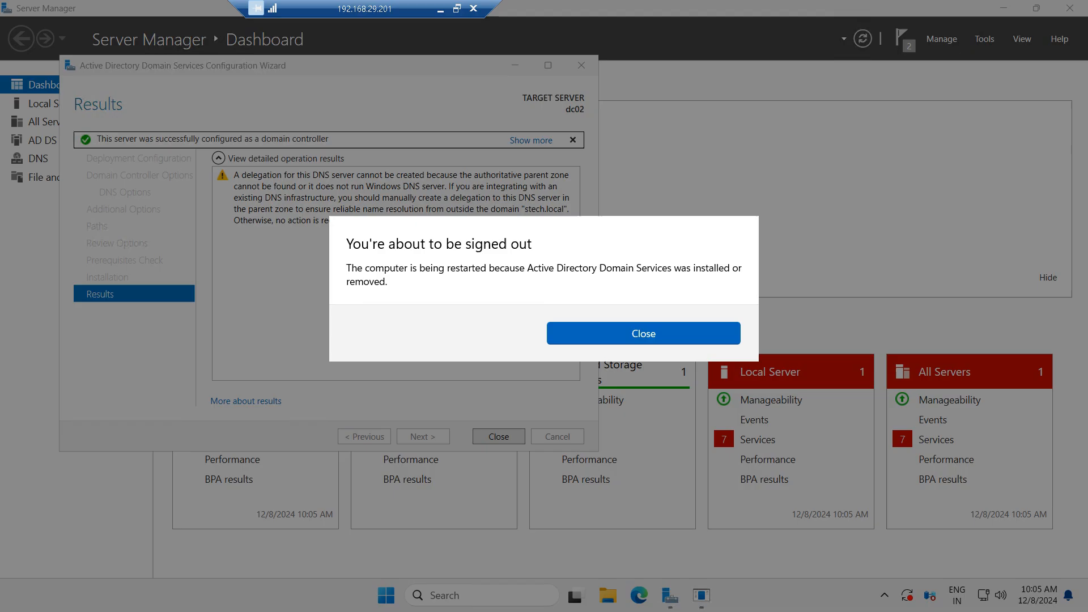
# Step: Close the sign-out notice and the wizard, and acknowledge the ended Remote Desktop session
pyautogui.press('Return')
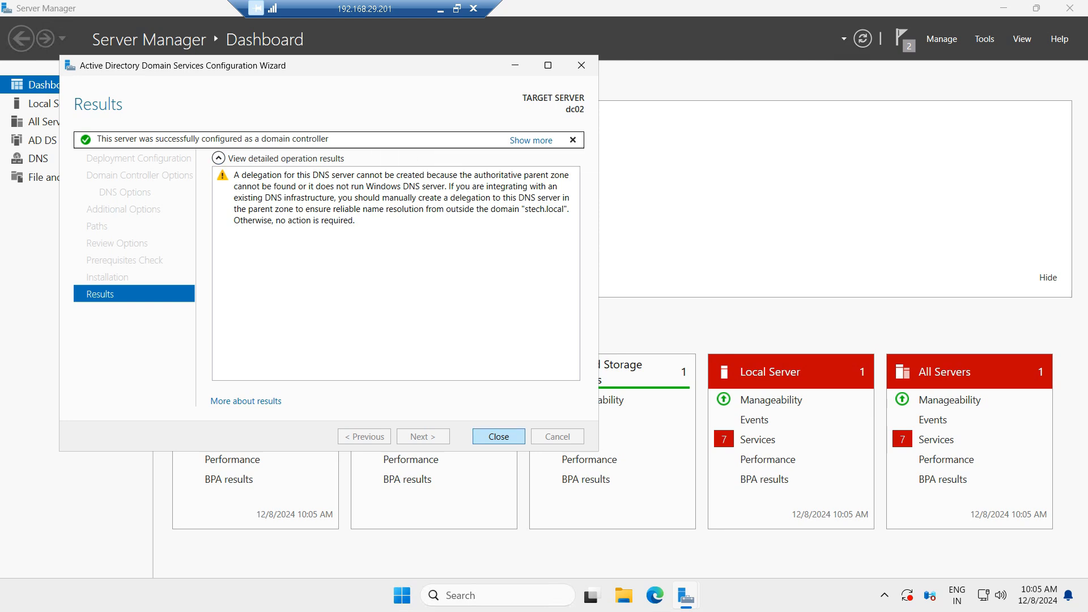
pyautogui.click(499, 436)
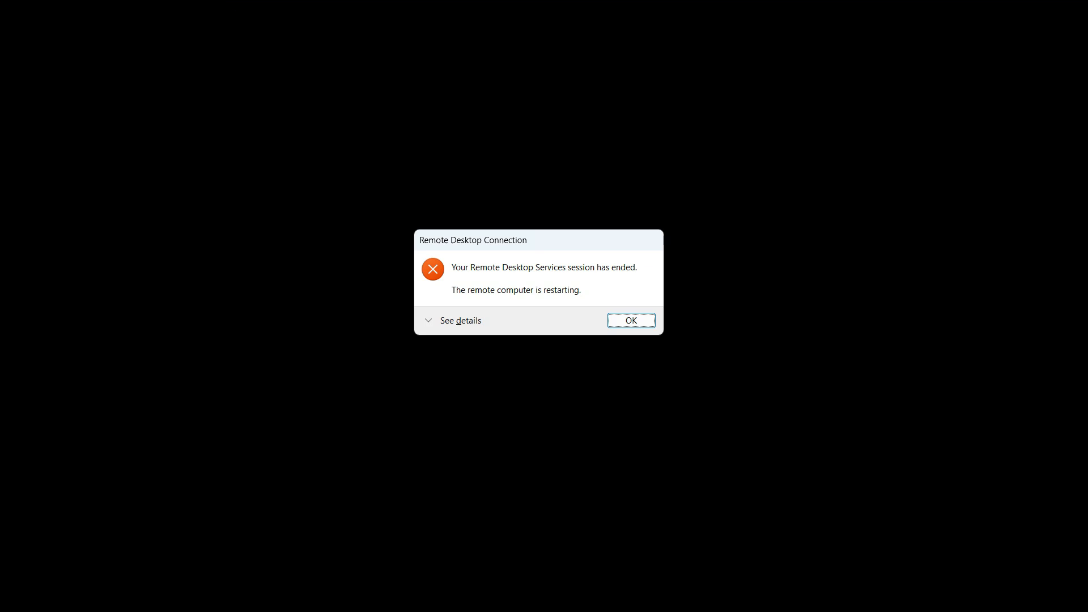
pyautogui.press('Return')
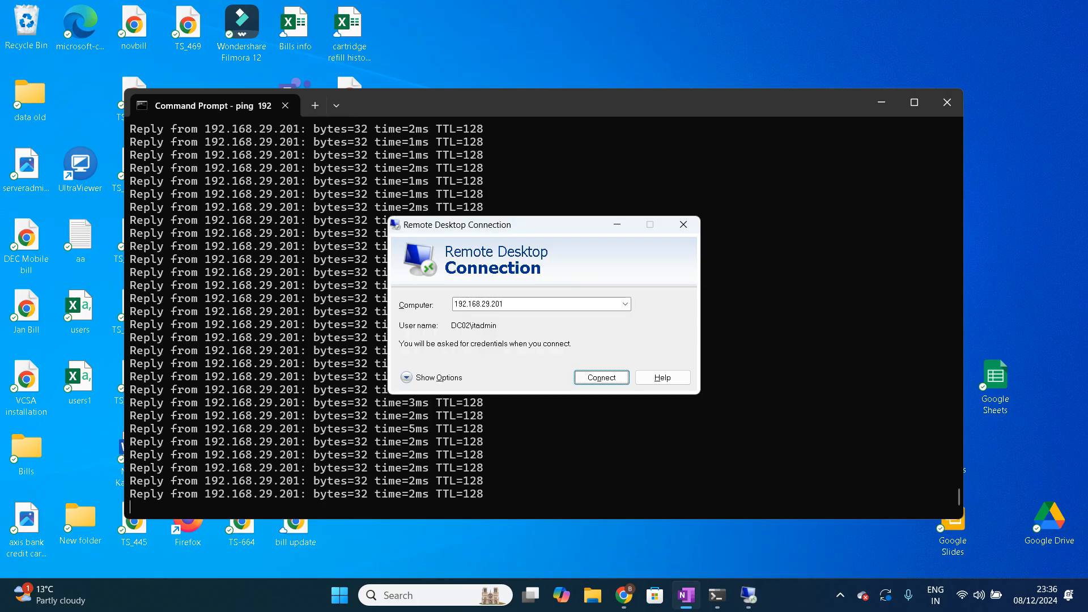
# Step: Reconnect Remote Desktop to 192.168.29.201 and choose to sign in with a different account
pyautogui.moveTo(558, 225); pyautogui.dragTo(821, 89)
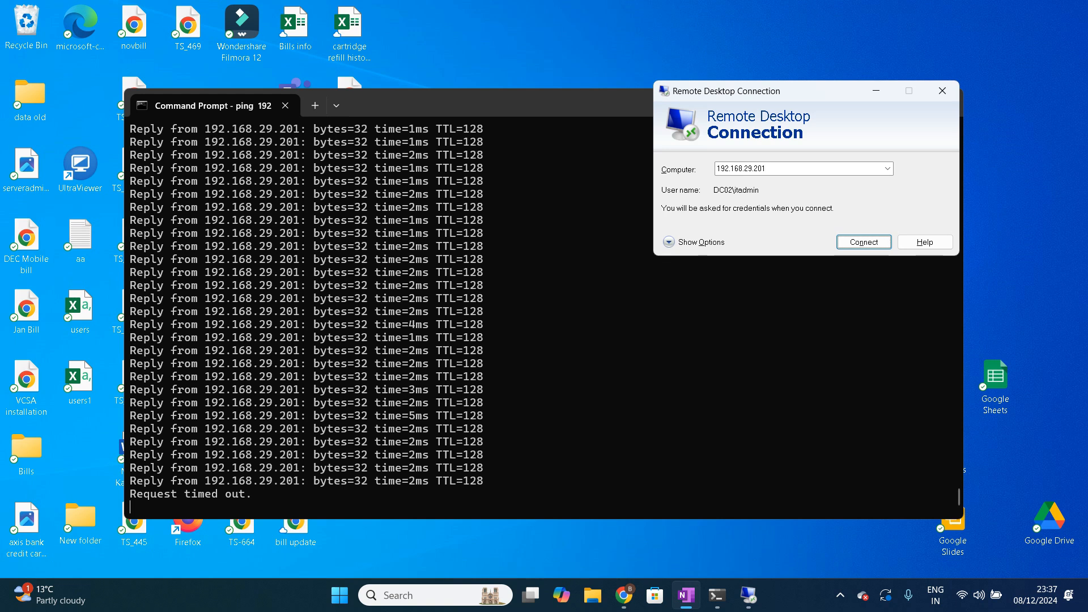
pyautogui.press('Return')
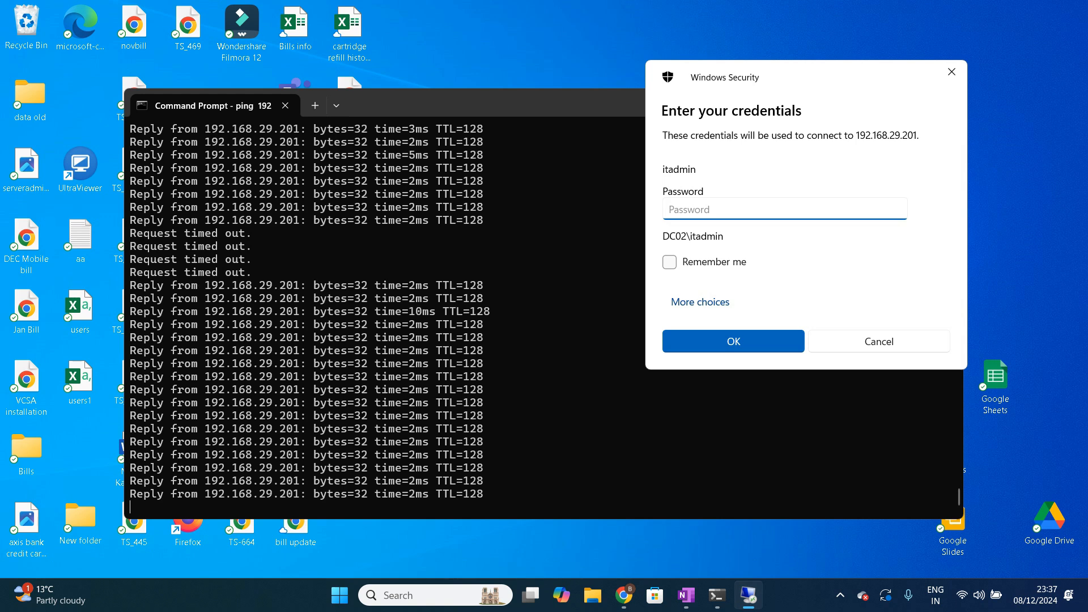
pyautogui.moveTo(816, 75); pyautogui.dragTo(336, 81)
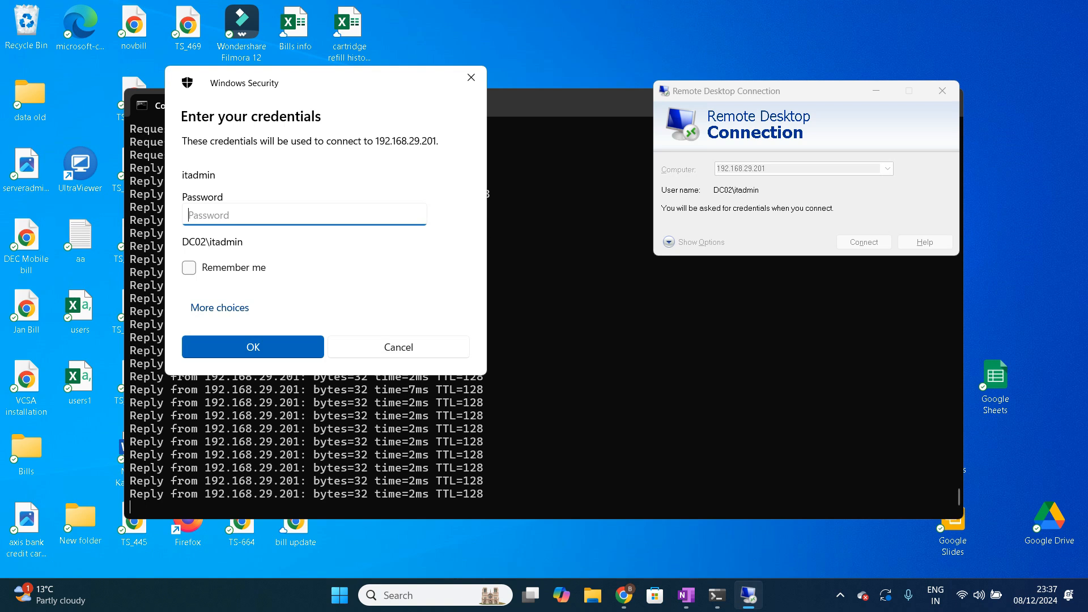
pyautogui.click(219, 307)
pyautogui.click(284, 388)
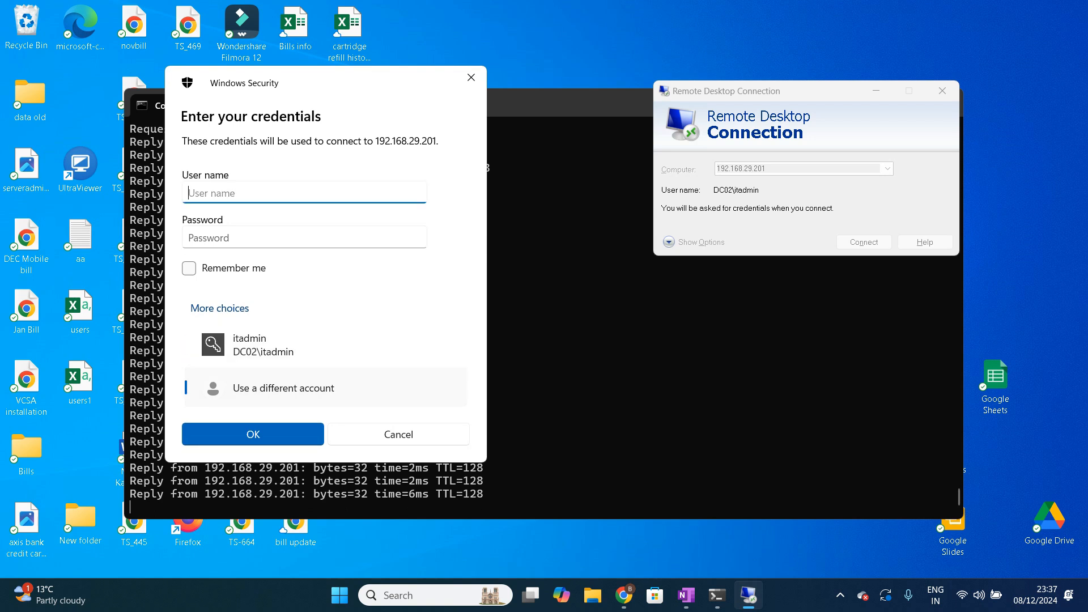
# Step: Try signing in as stech.local\administrator with the domain administrator password
pyautogui.write('stech.local\\administat')
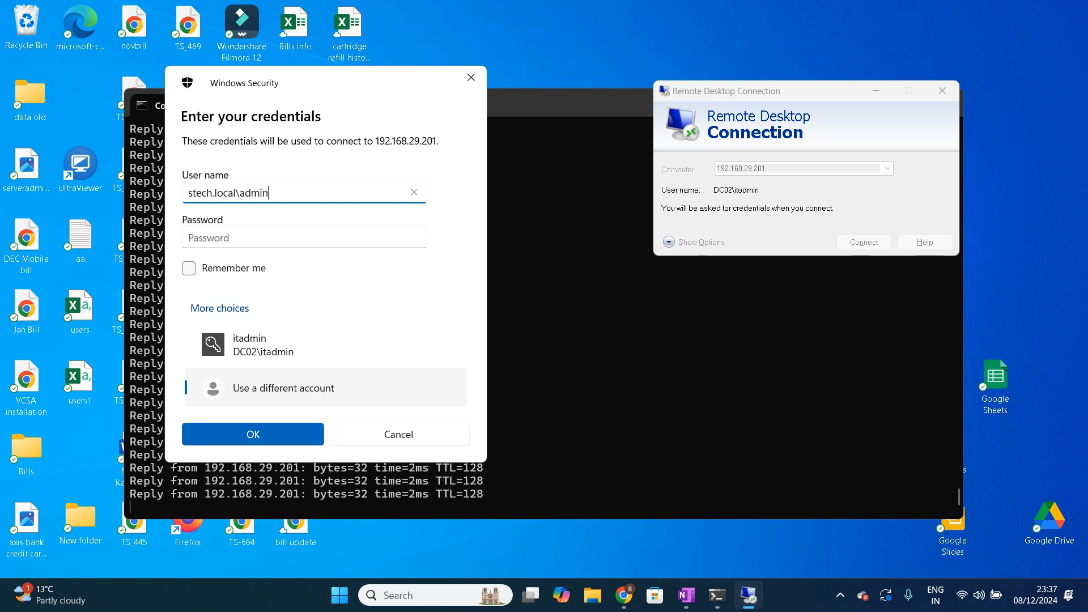
pyautogui.press('BackSpace')
pyautogui.press('BackSpace')
pyautogui.write('rator')
pyautogui.press('Tab')
pyautogui.write('********')
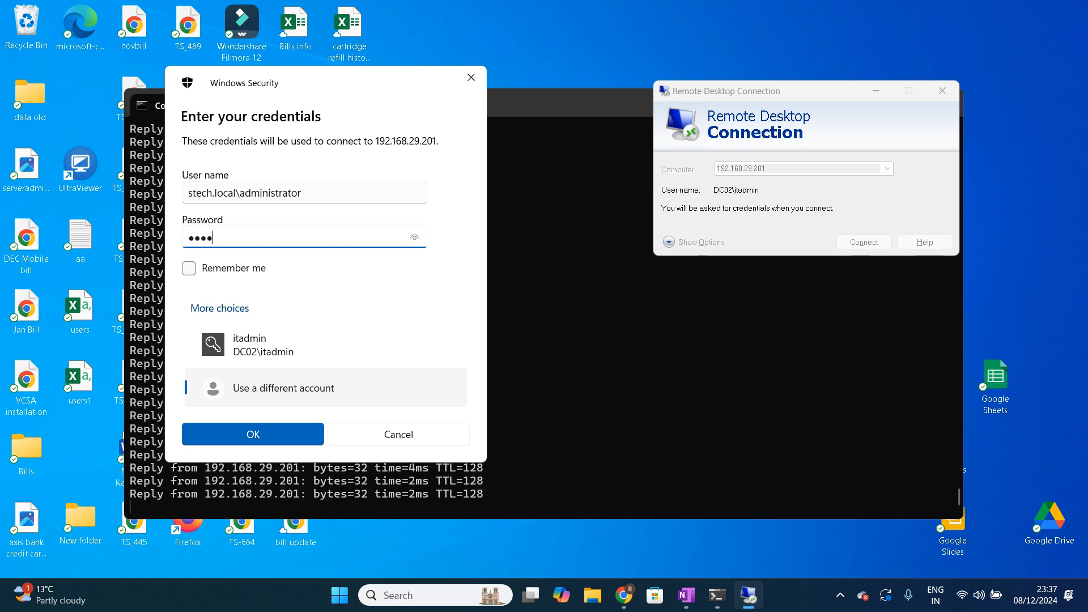
pyautogui.write('*')
pyautogui.press('Return')
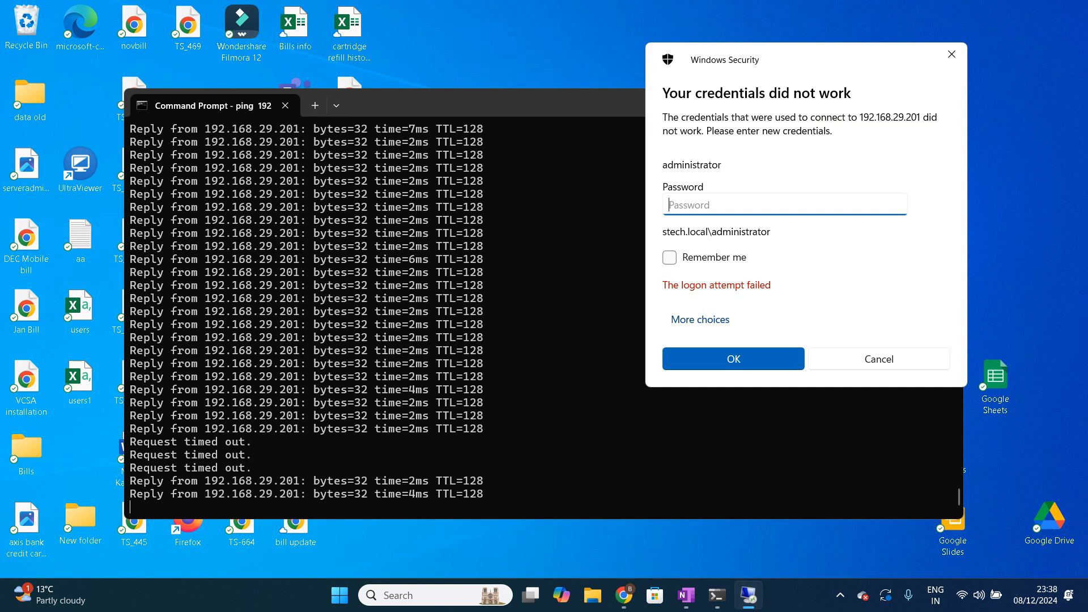
# Step: Re-enter the administrator password to connect and acknowledge the STECH production alert
pyautogui.write('•••••••')
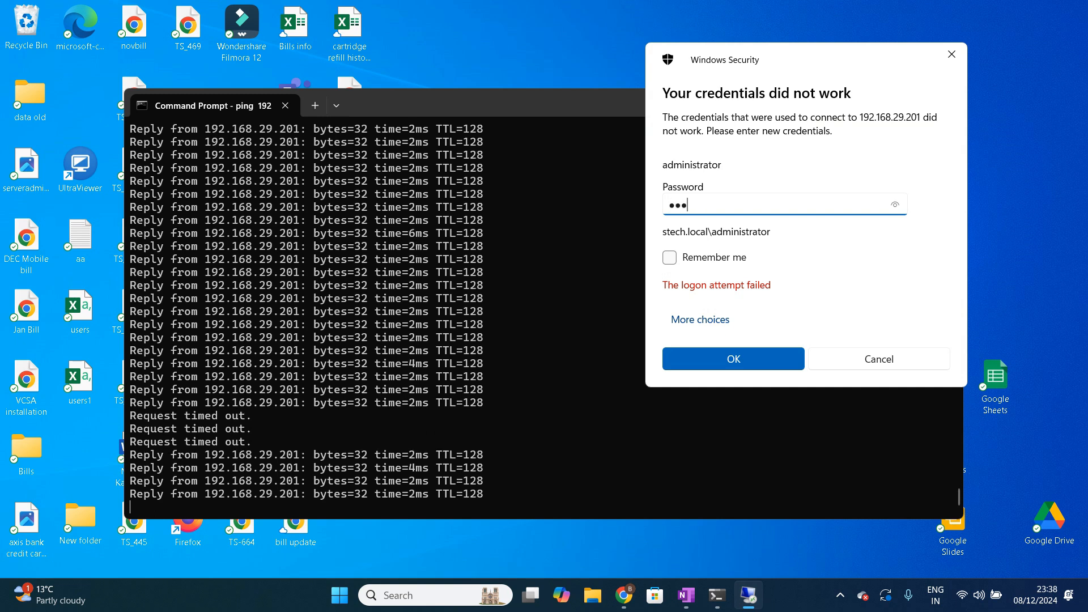
pyautogui.write('•')
pyautogui.press('Return')
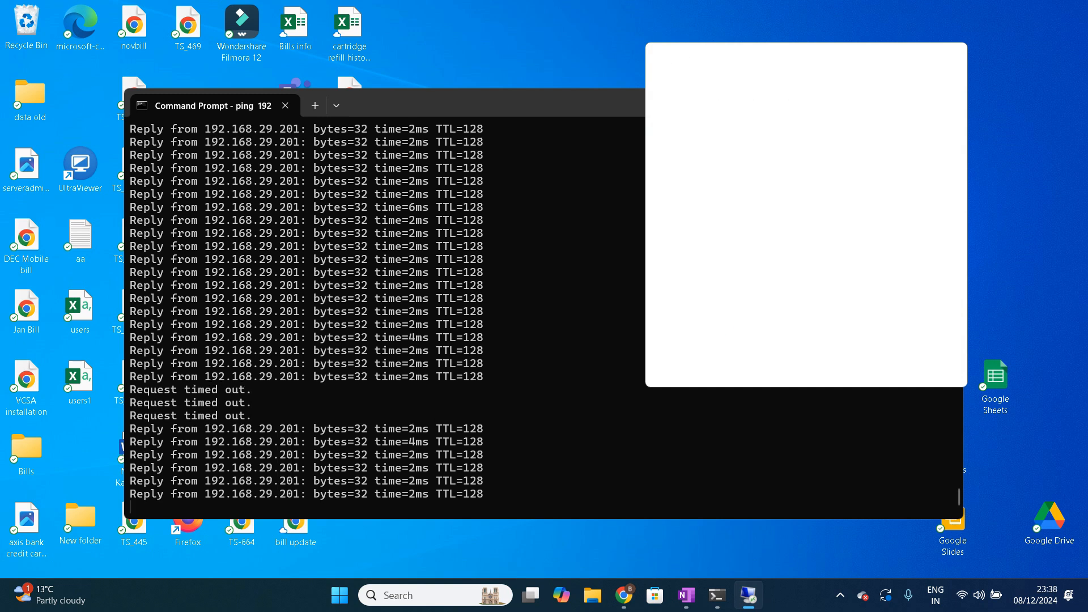
pyautogui.click(854, 290)
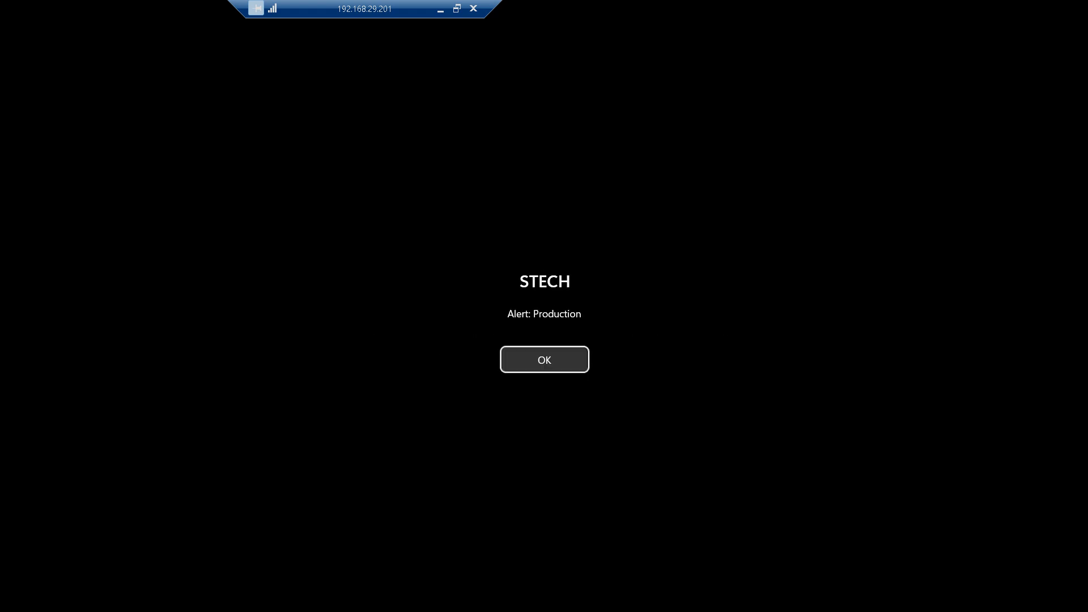
pyautogui.press('Return')
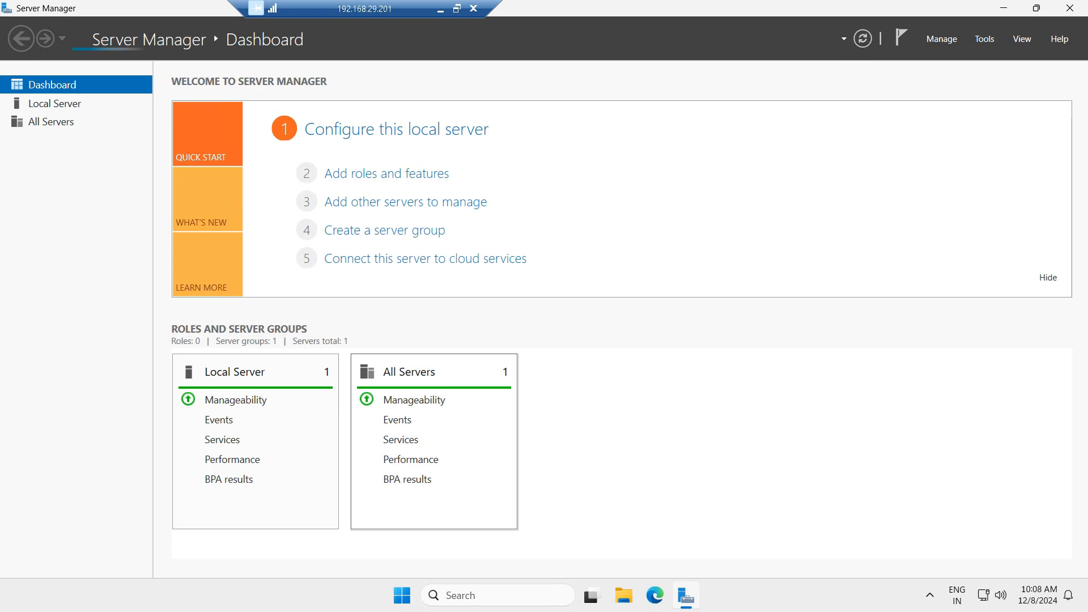
# Step: Close Server Manager on the restarted server
pyautogui.click(1069, 8)
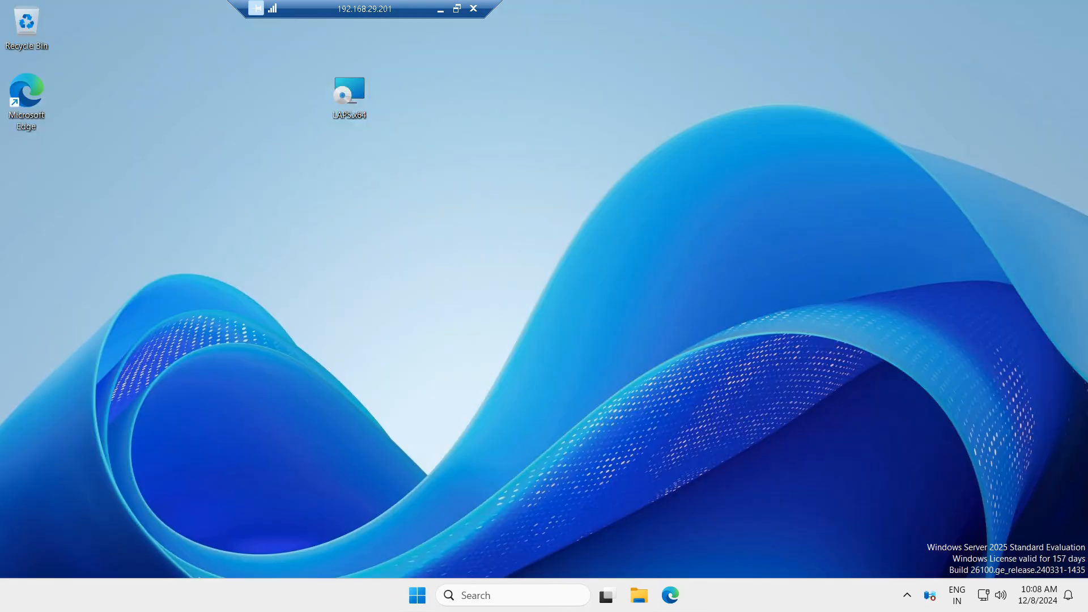
# Step: Open a Command Prompt, run whoami to check the signed-in account, and close the window
pyautogui.press('super')
pyautogui.write('cmd')
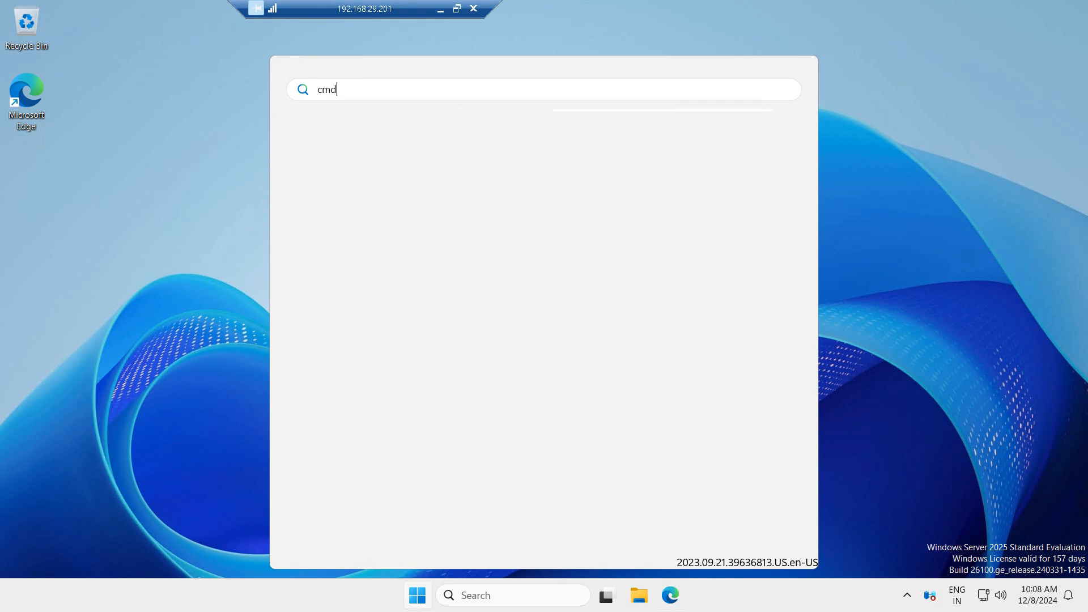
pyautogui.press('Return')
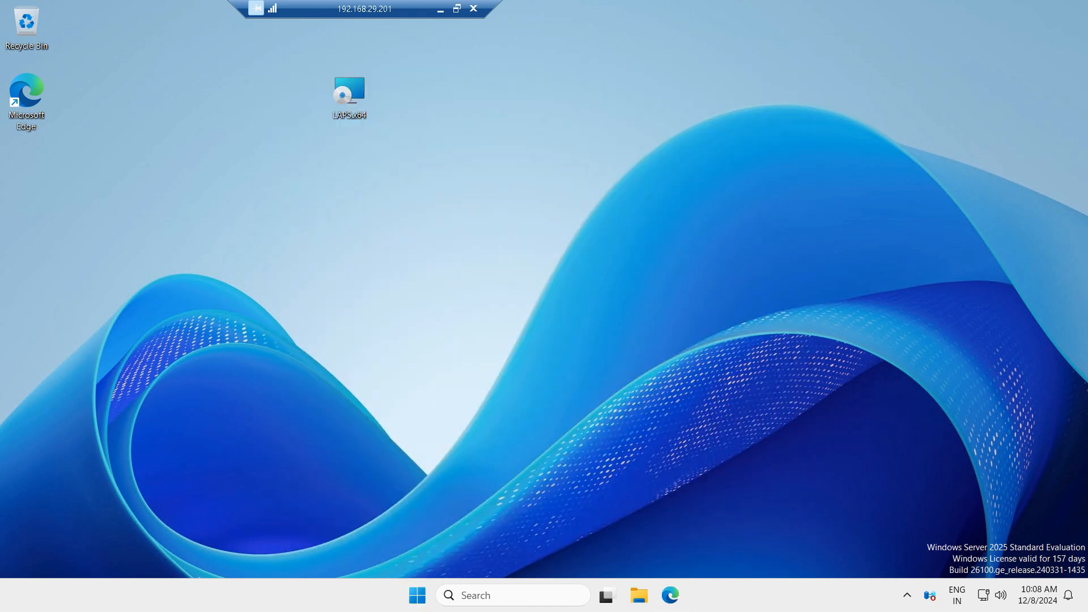
pyautogui.write('whoami')
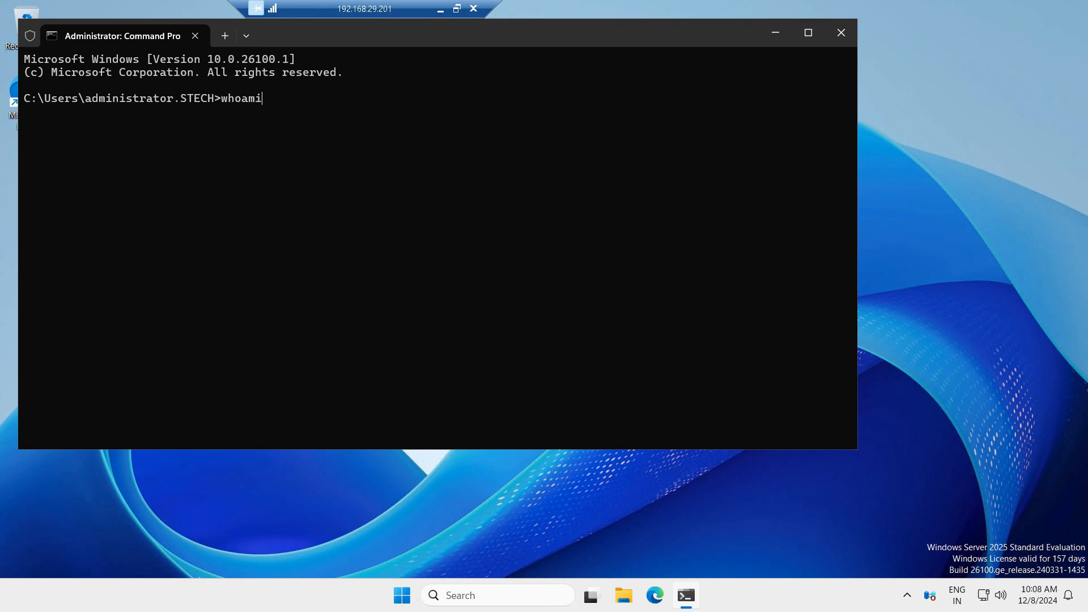
pyautogui.press('Return')
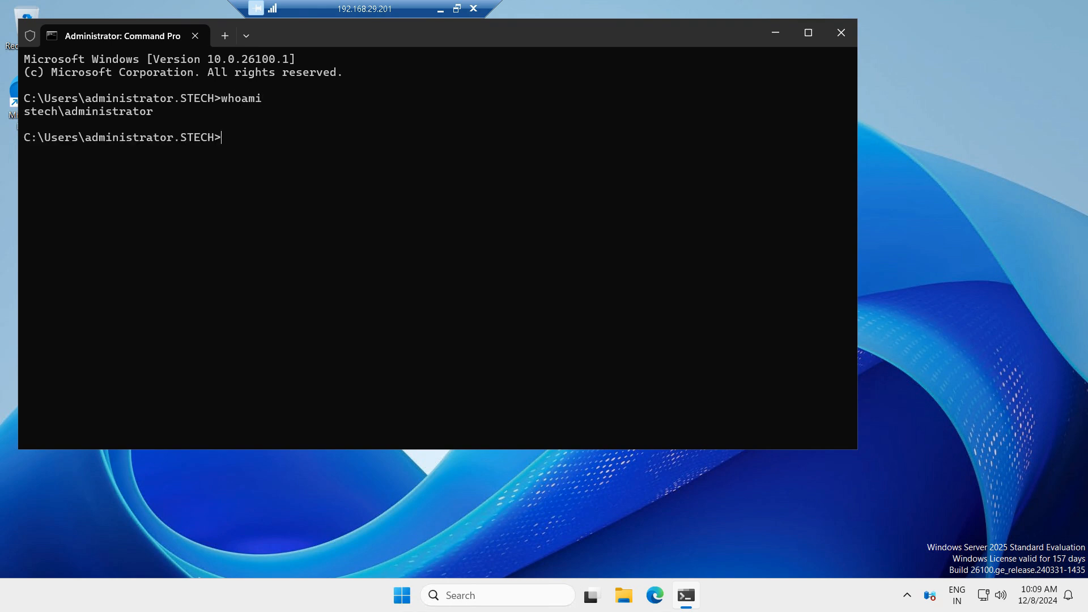
pyautogui.moveTo(24, 111); pyautogui.dragTo(159, 112)
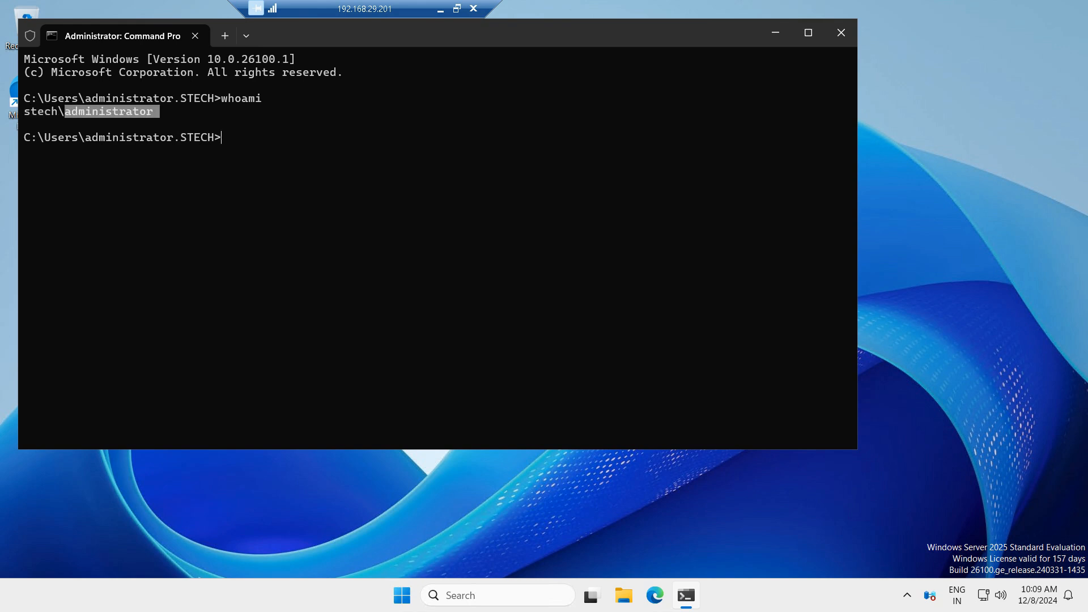
pyautogui.click(841, 32)
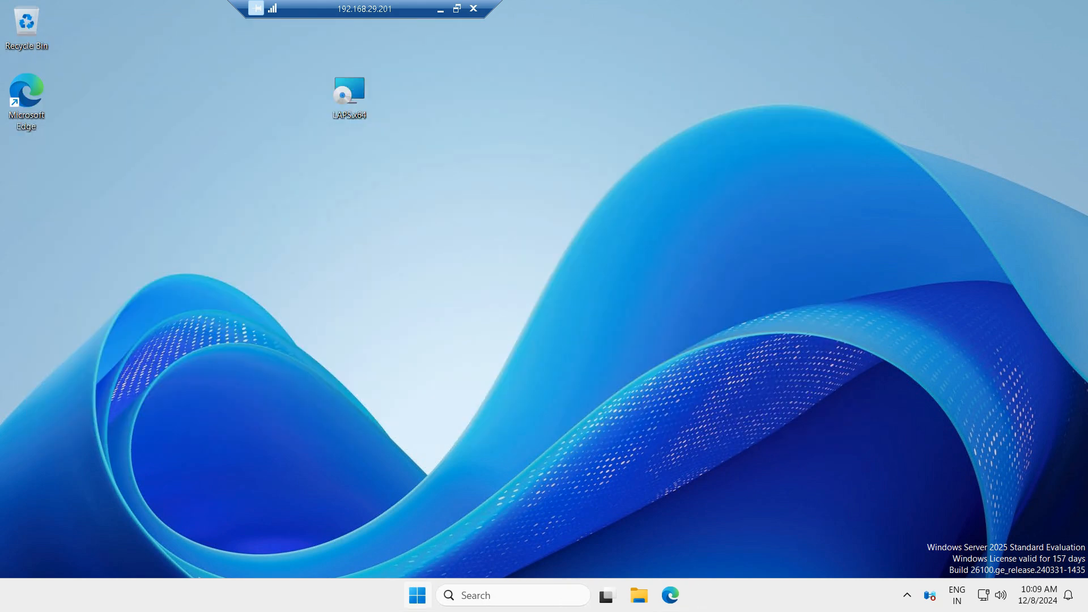
# Step: Open Active Directory Users and Computers with dsa.msc and examine the domain controllers listed in the Domain Controllers container
pyautogui.rightClick(417, 595)
pyautogui.click(375, 510)
pyautogui.write('dsa')
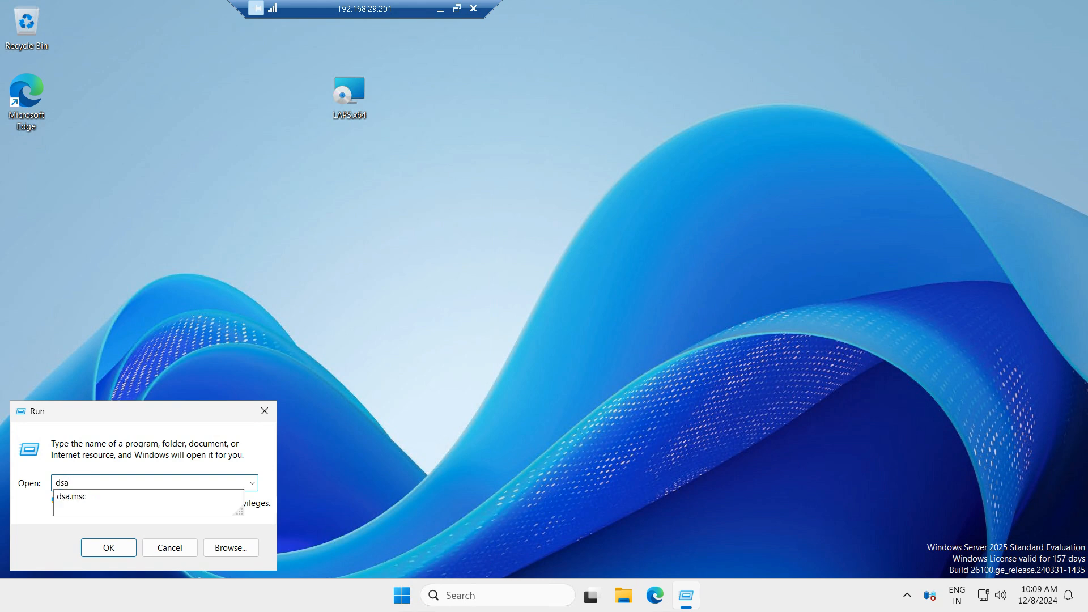
pyautogui.press('Down')
pyautogui.press('Return')
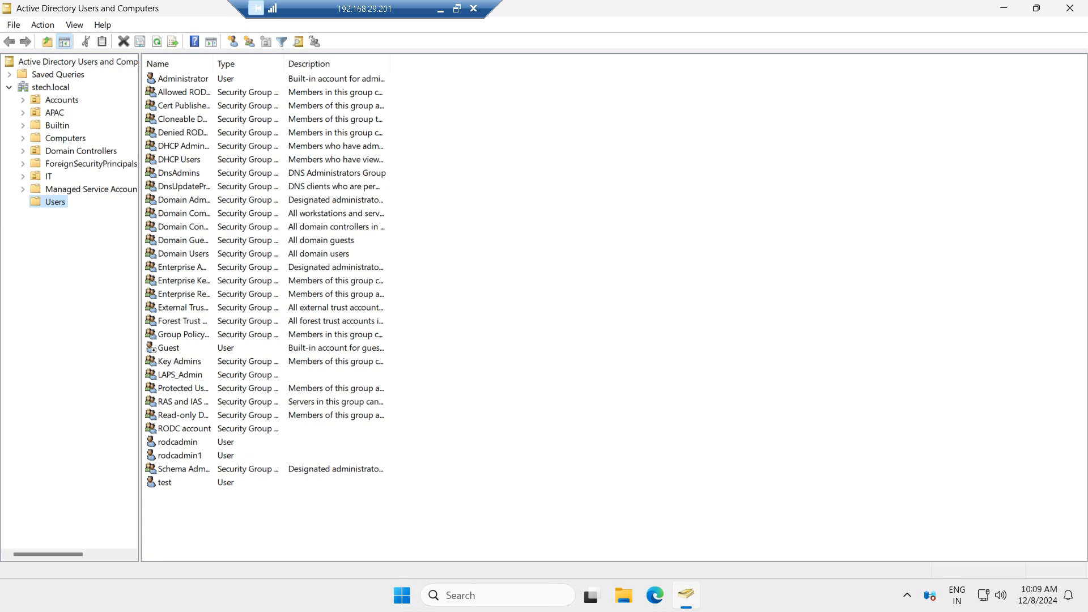
pyautogui.click(80, 151)
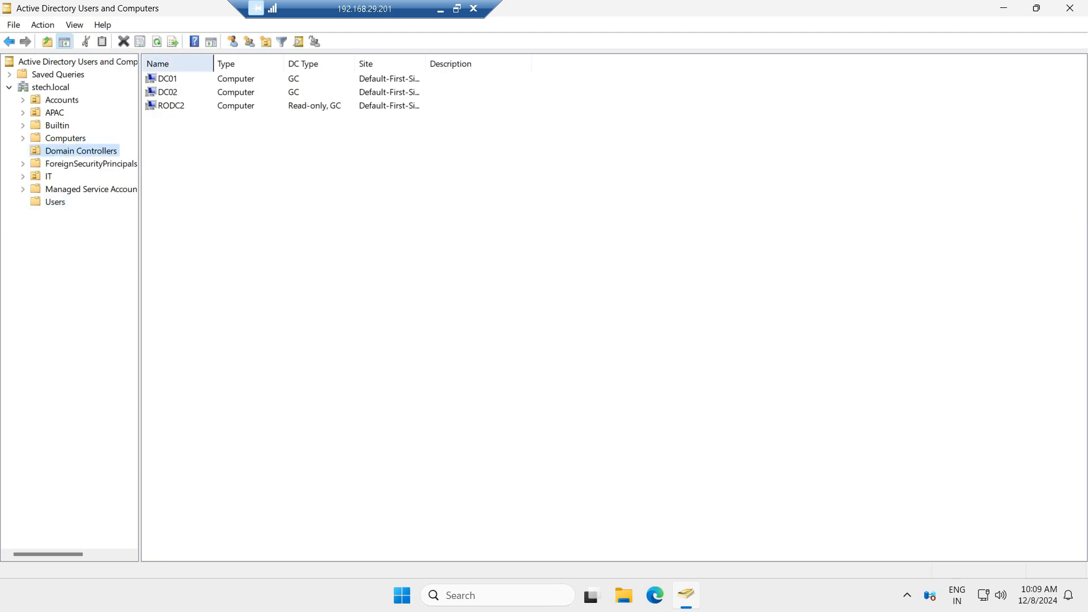
pyautogui.moveTo(213, 63); pyautogui.dragTo(387, 63)
pyautogui.click(171, 106)
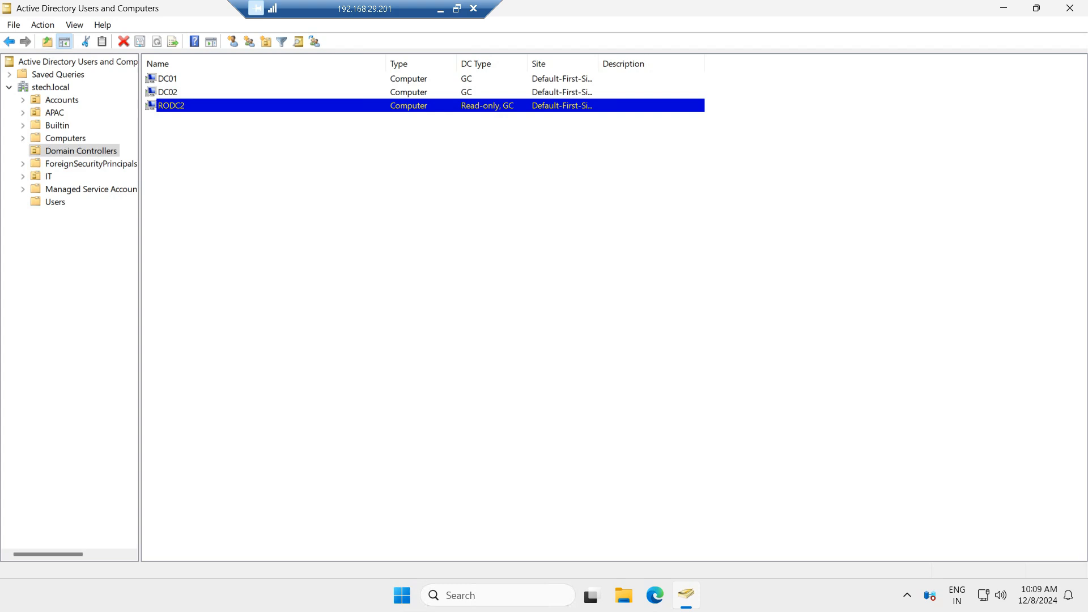
pyautogui.click(168, 78)
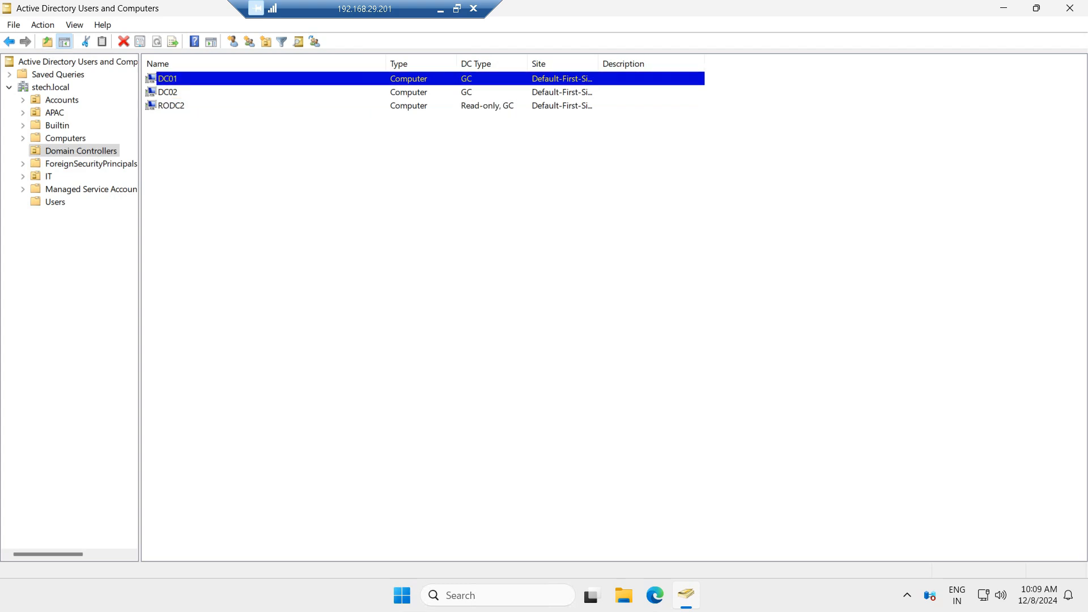
pyautogui.click(168, 93)
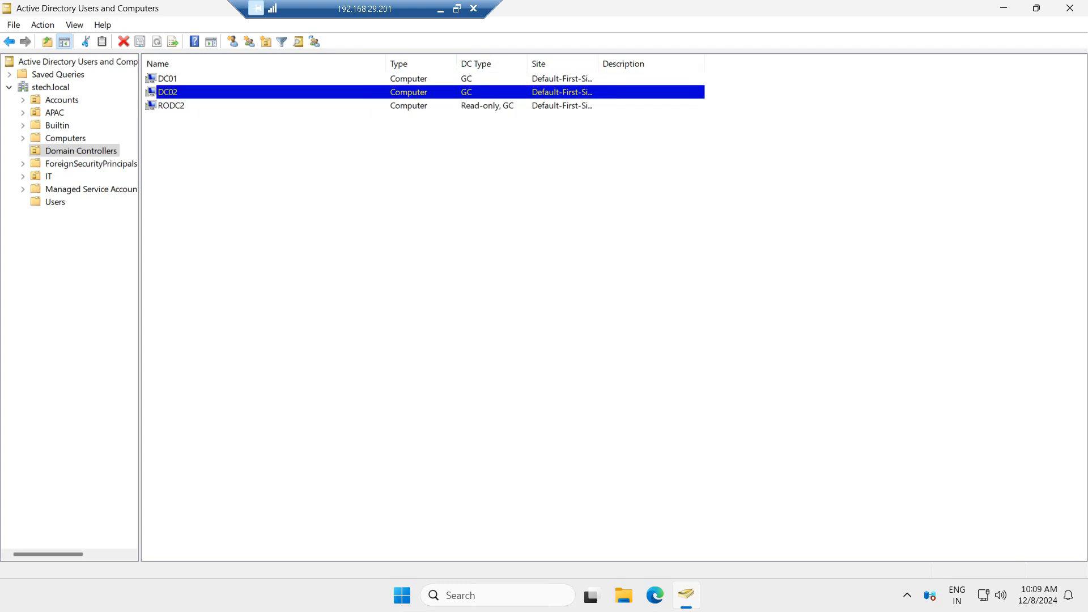
pyautogui.moveTo(598, 63); pyautogui.dragTo(740, 64)
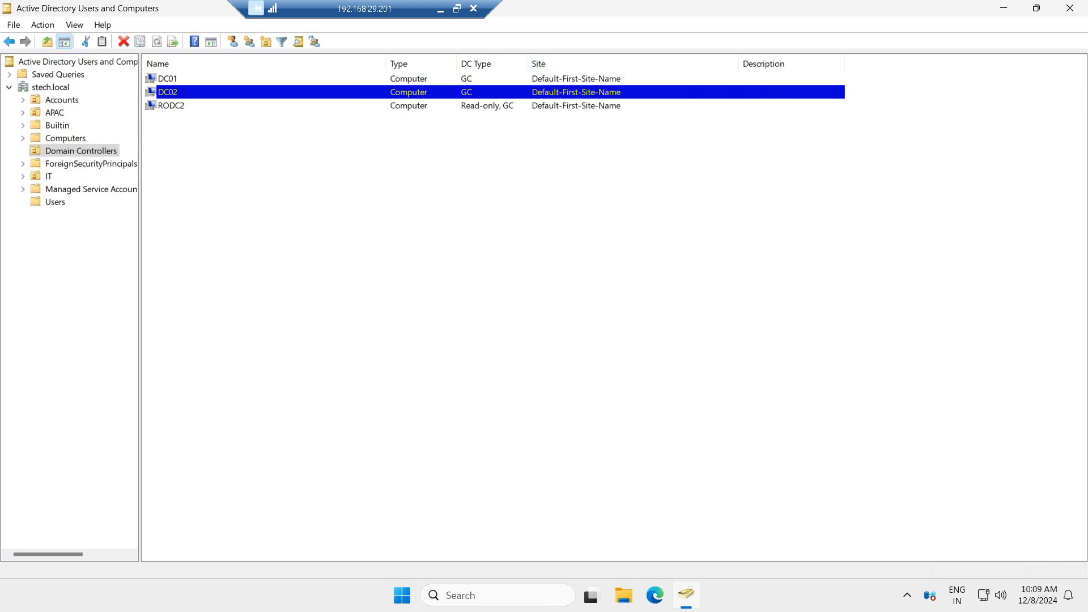
pyautogui.click(169, 64)
pyautogui.click(168, 79)
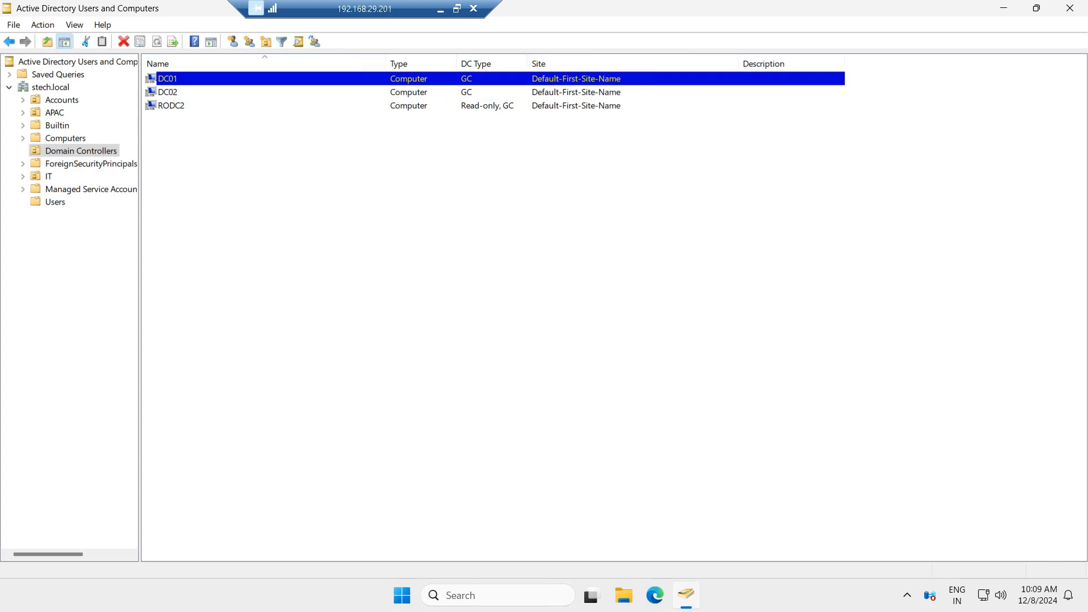
pyautogui.click(168, 92)
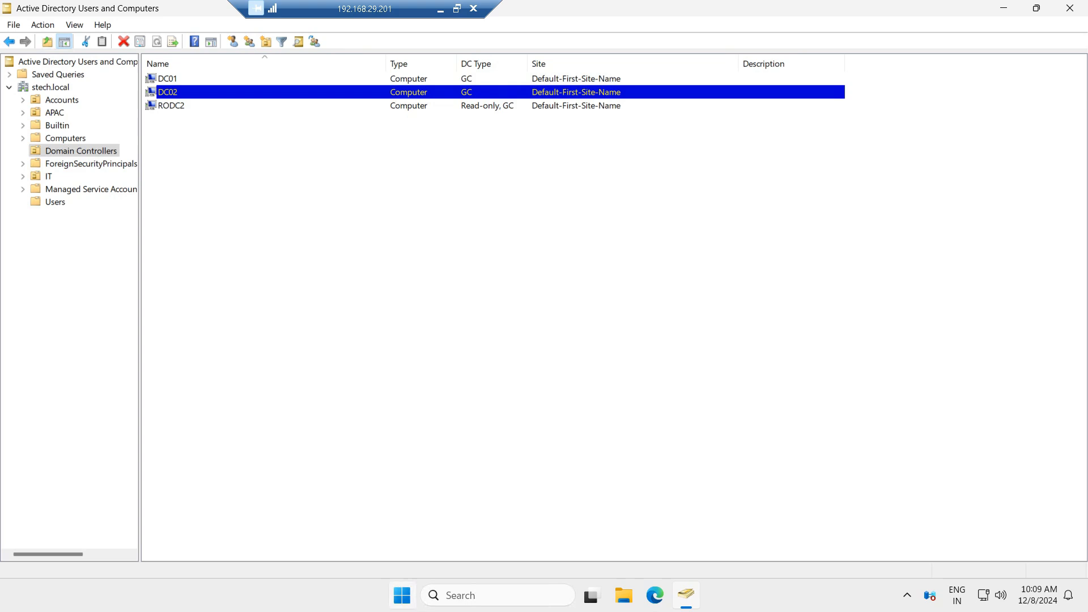
# Step: Open a Command Prompt and run netdom query fsmo to check which server holds the FSMO roles
pyautogui.click(402, 594)
pyautogui.write('cmd')
pyautogui.press('Return')
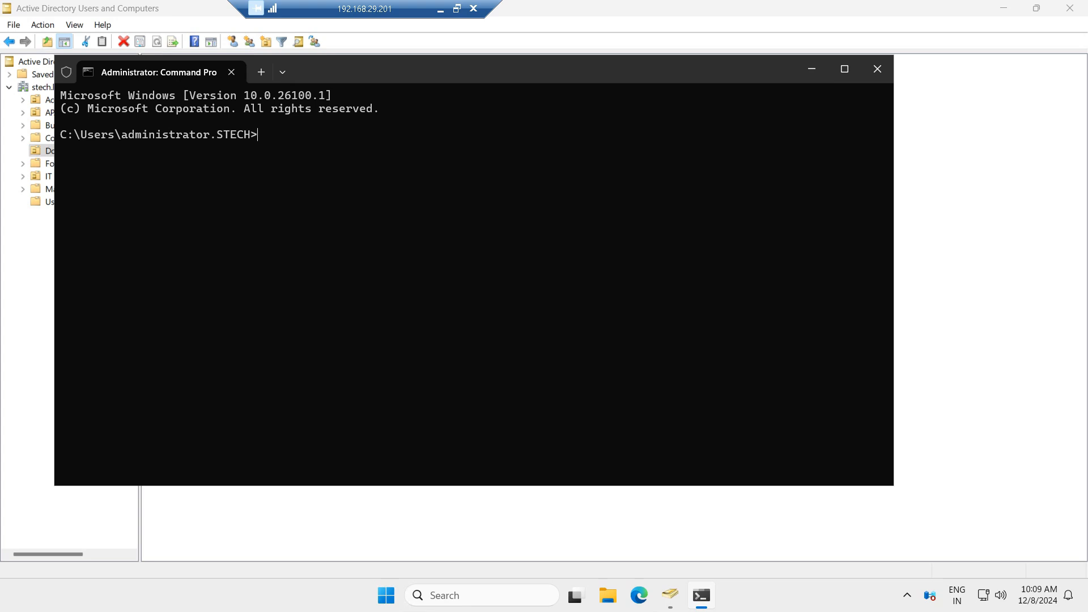
pyautogui.write('netdom query fsmo')
pyautogui.press('Return')
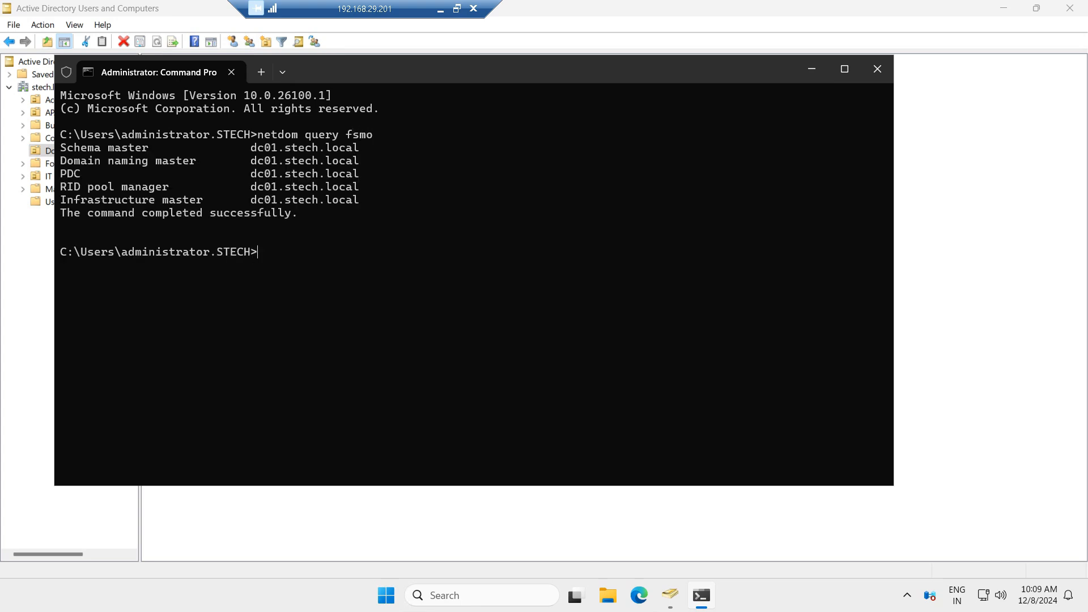
pyautogui.moveTo(60, 148); pyautogui.dragTo(406, 212)
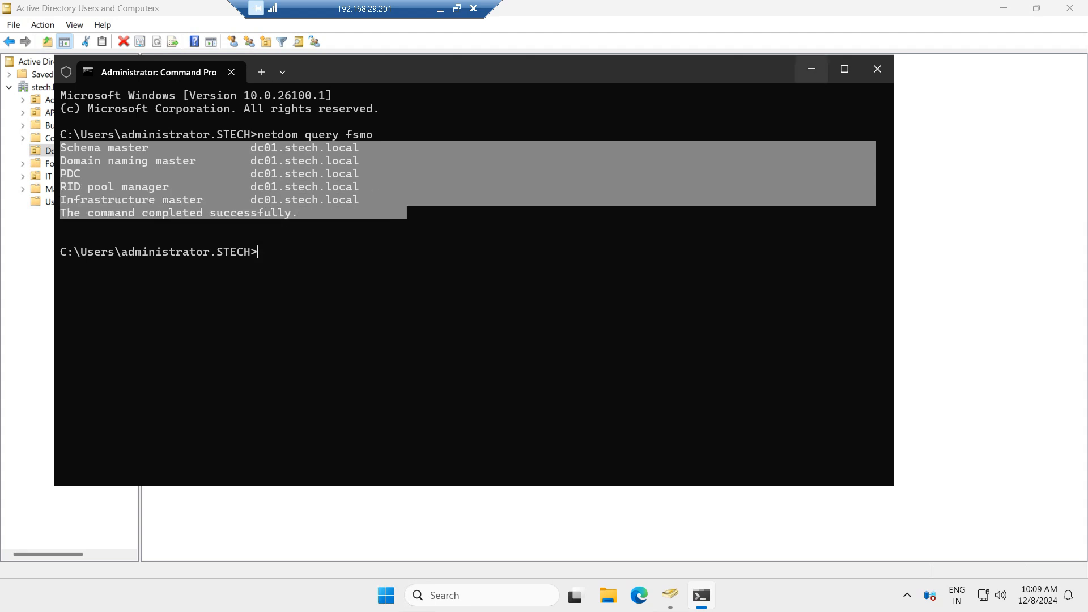
pyautogui.click(811, 68)
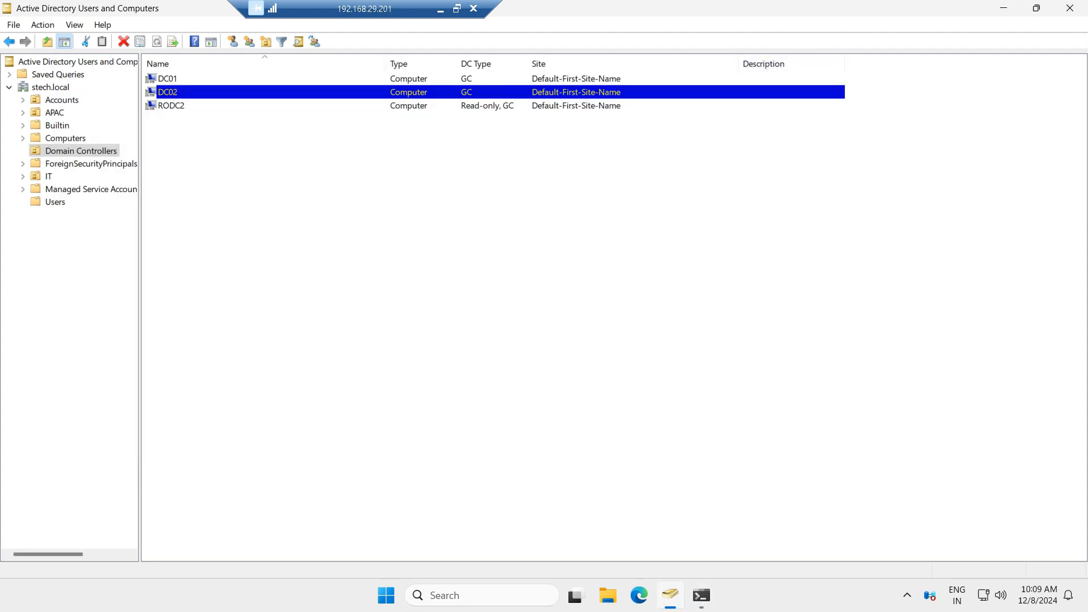
# Step: Open Ethernet0's IPv4 properties through ncpa.cpl and set the alternate DNS server to 192.168.29.201, then close the network dialogs
pyautogui.click(701, 594)
pyautogui.click(259, 252)
pyautogui.write('ncpa.cpl')
pyautogui.press('Return')
pyautogui.doubleClick(250, 186)
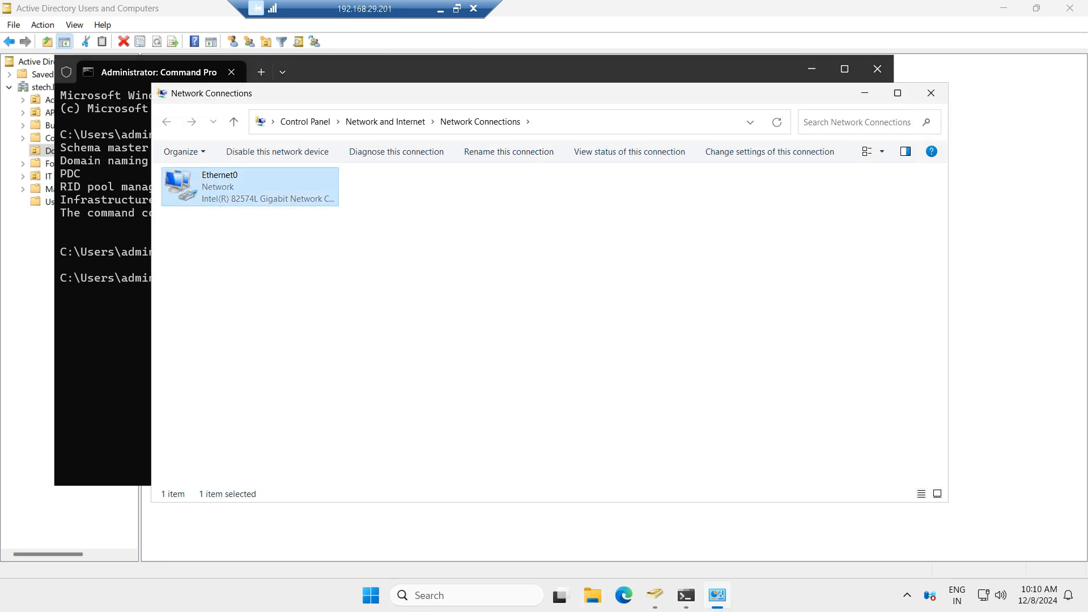
pyautogui.click(464, 413)
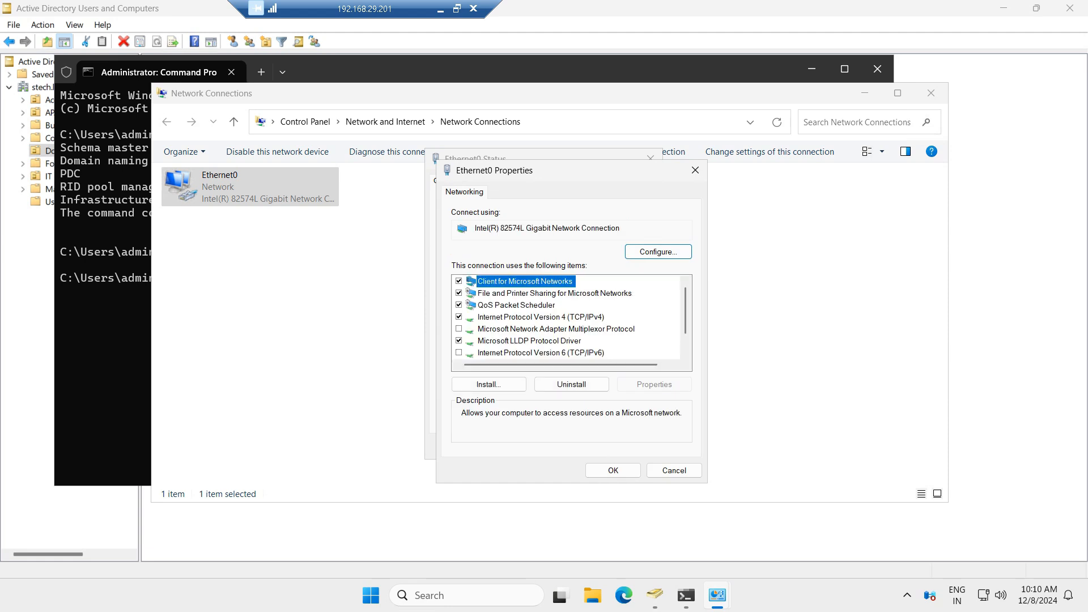
pyautogui.doubleClick(541, 317)
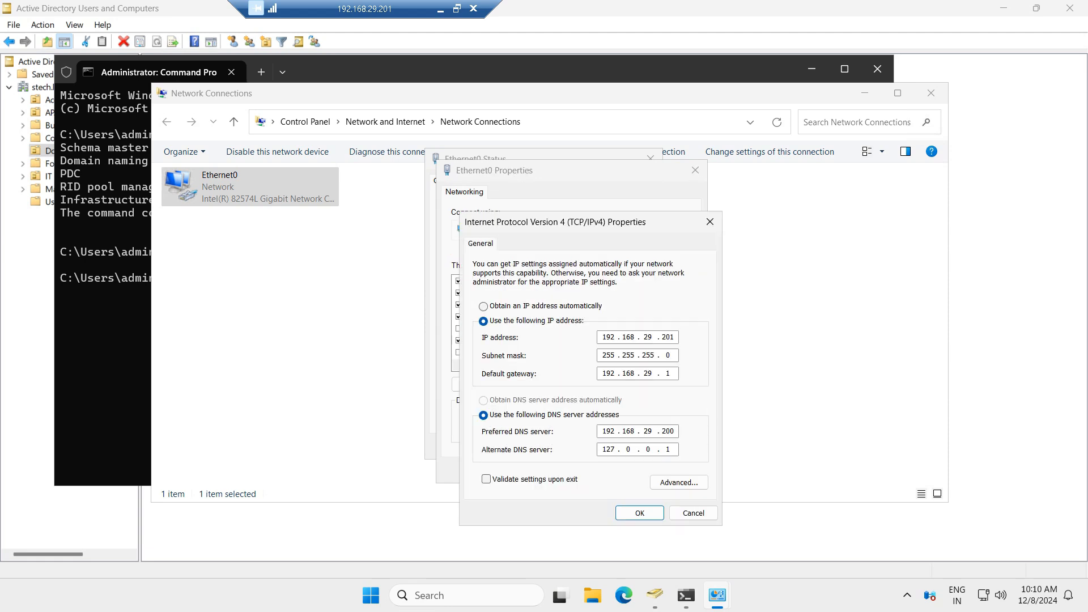
pyautogui.hotkey('shift', 'Left')
pyautogui.click(671, 449)
pyautogui.press('BackSpace')
pyautogui.press('BackSpace')
pyautogui.press('BackSpace')
pyautogui.press('BackSpace')
pyautogui.press('BackSpace')
pyautogui.write('92 . 168 . 29 . 201')
pyautogui.doubleClick(668, 337)
pyautogui.click(640, 513)
pyautogui.click(613, 470)
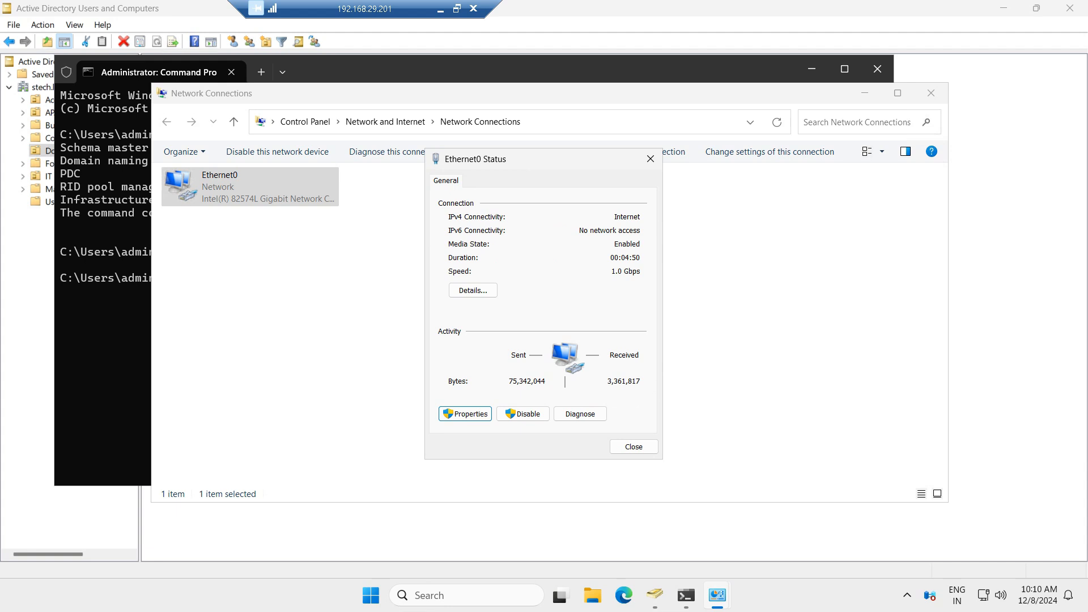
pyautogui.click(634, 447)
pyautogui.click(930, 93)
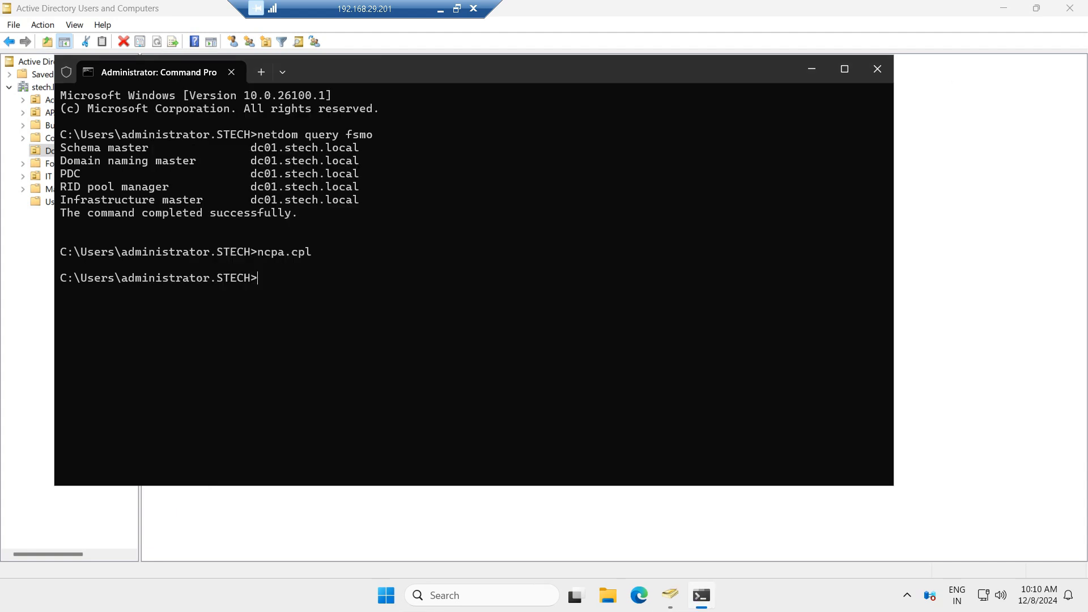
# Step: Run nslookup dc02 to verify the new domain controller's name resolution, then minimize the Remote Desktop session
pyautogui.write('n')
pyautogui.write('slookup dc02')
pyautogui.press('Return')
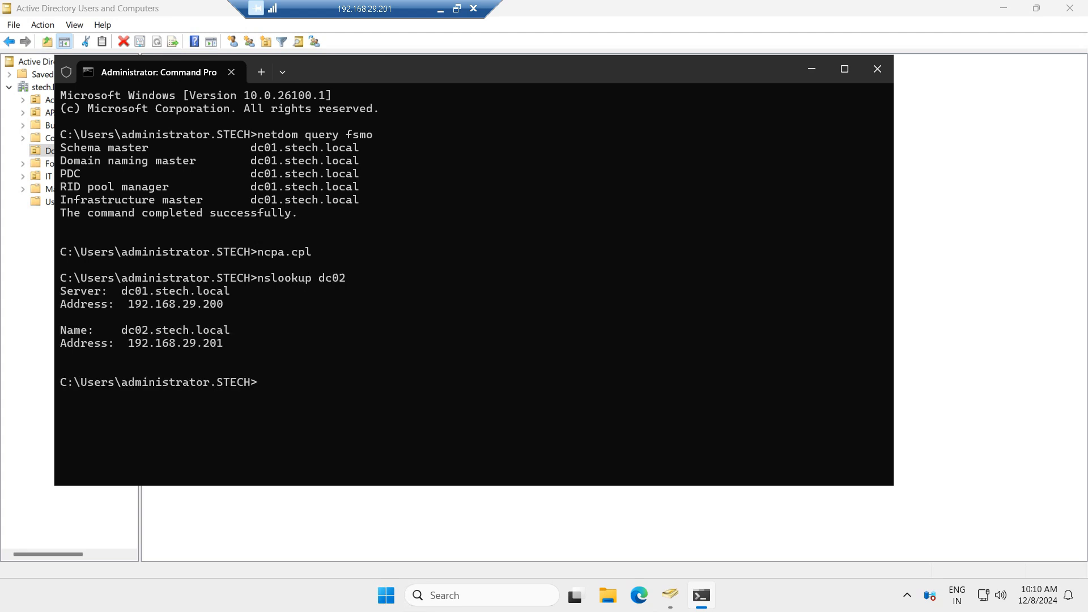
pyautogui.moveTo(236, 343); pyautogui.dragTo(60, 330)
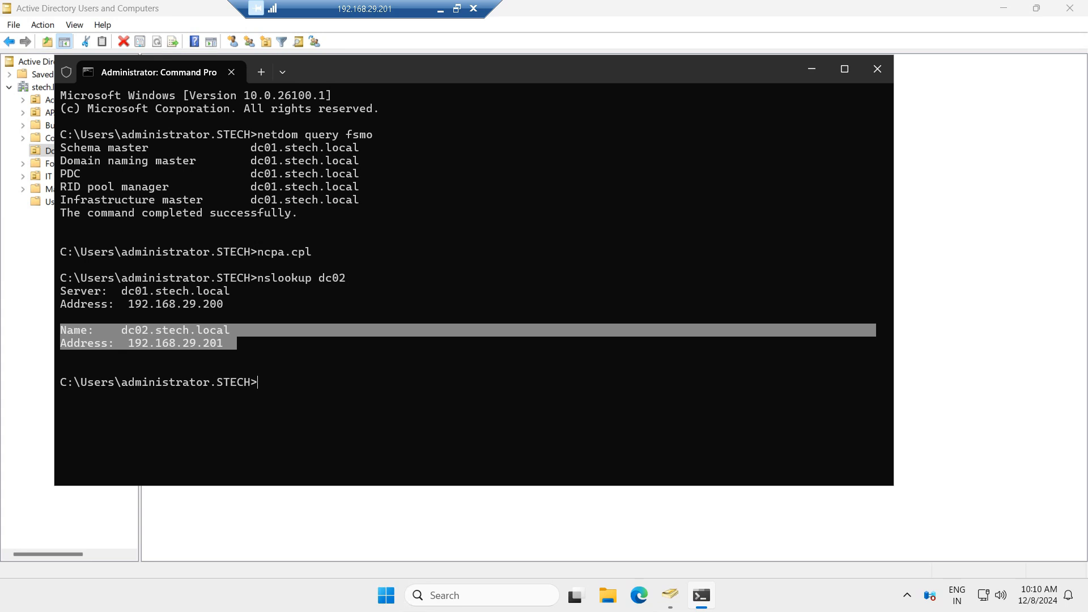
pyautogui.click(440, 9)
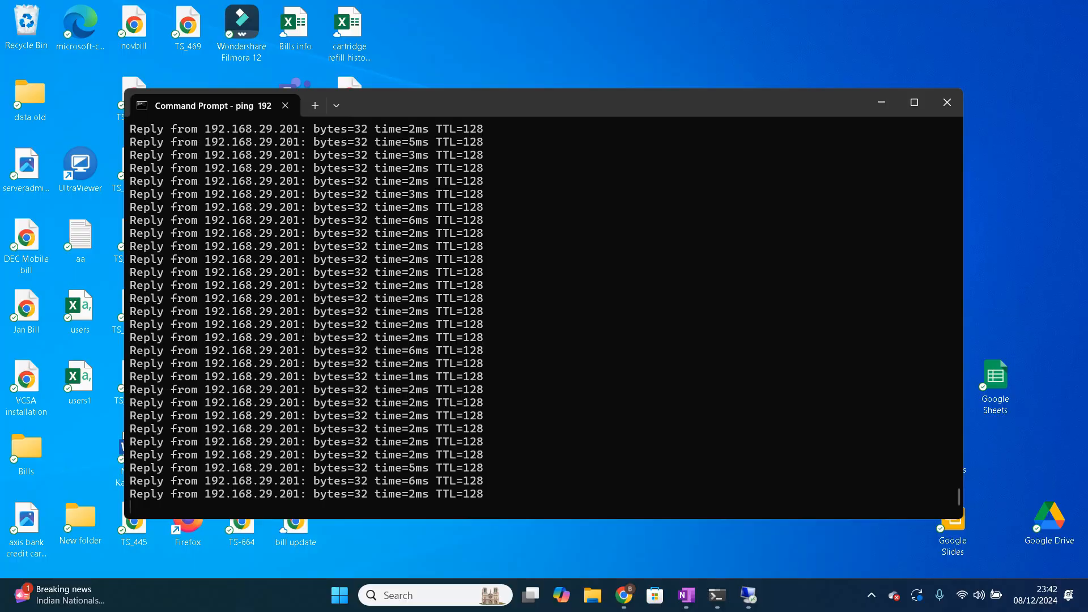